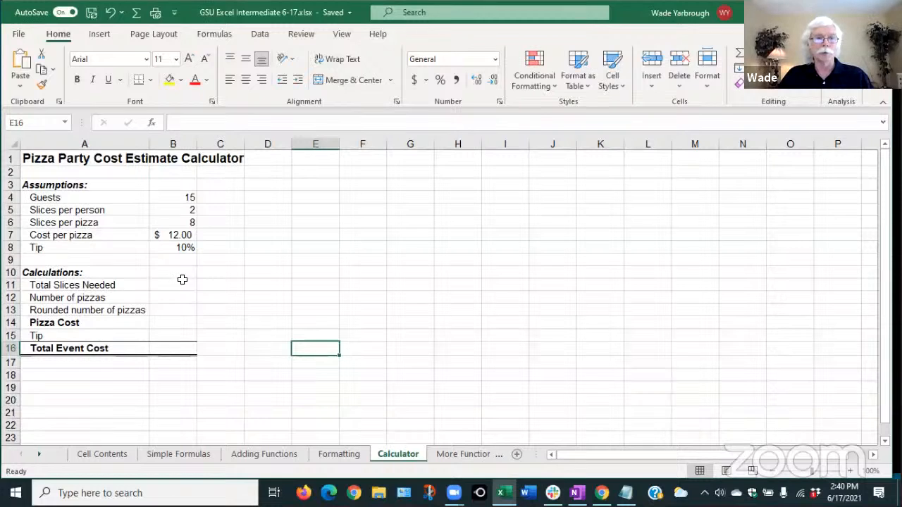
Step: Calculate Total Slices Needed in B11 by multiplying guests by slices per person with the formula =B4*B5
left_click(177, 287)
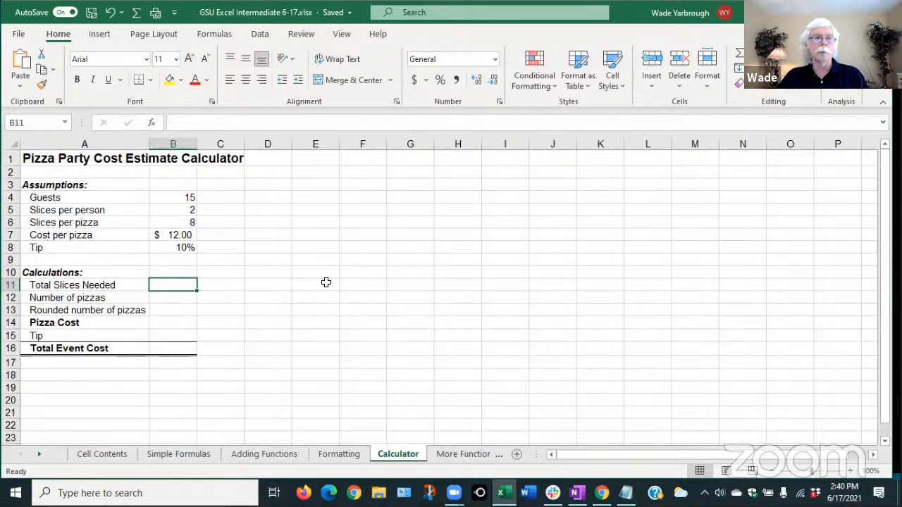
type("=")
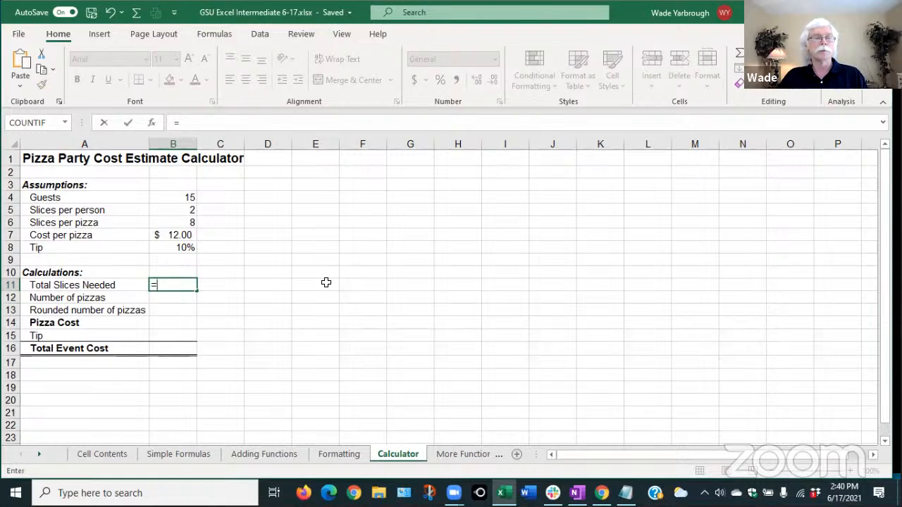
left_click(182, 199)
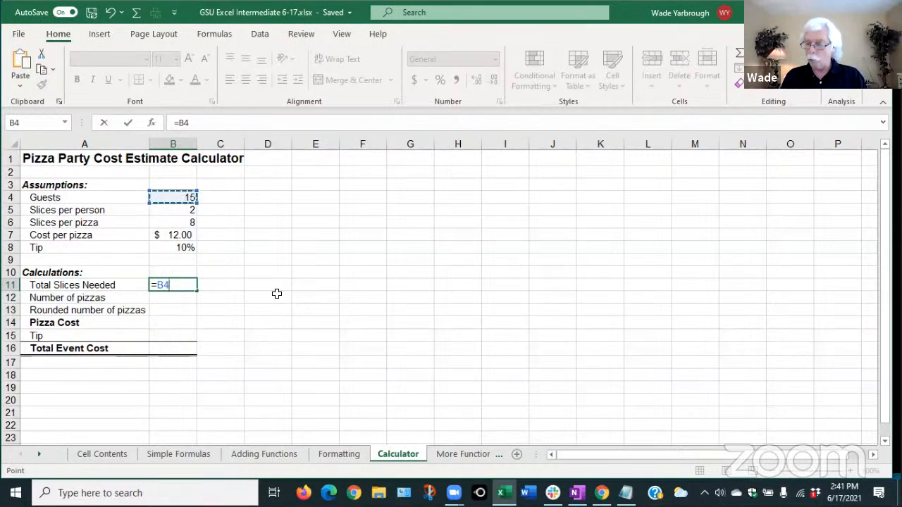
type("*")
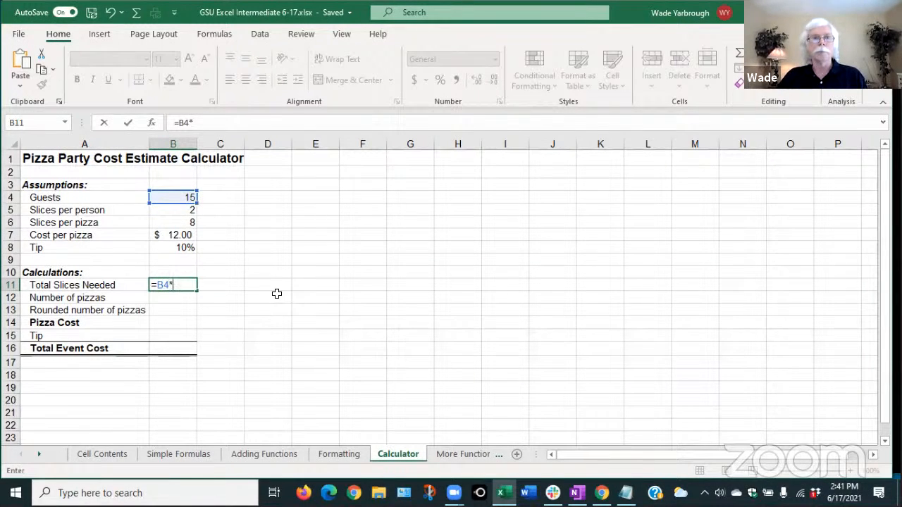
left_click(184, 209)
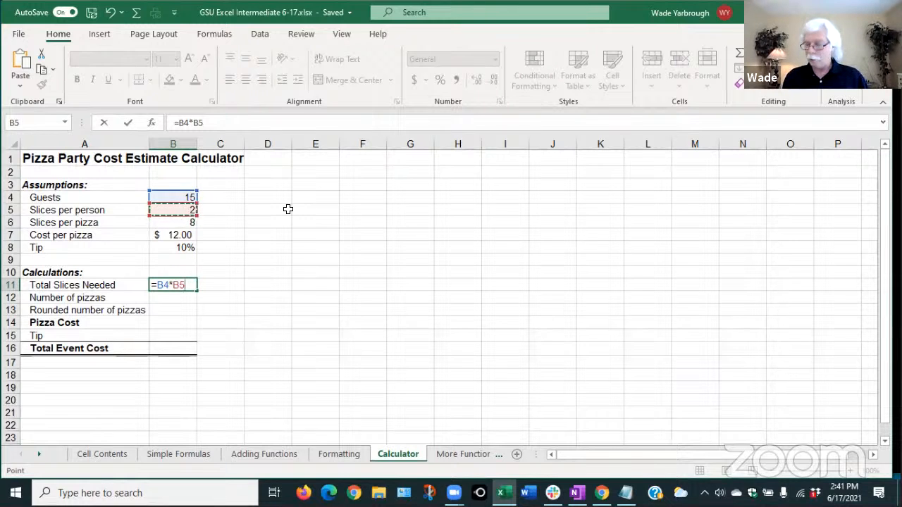
key("Return")
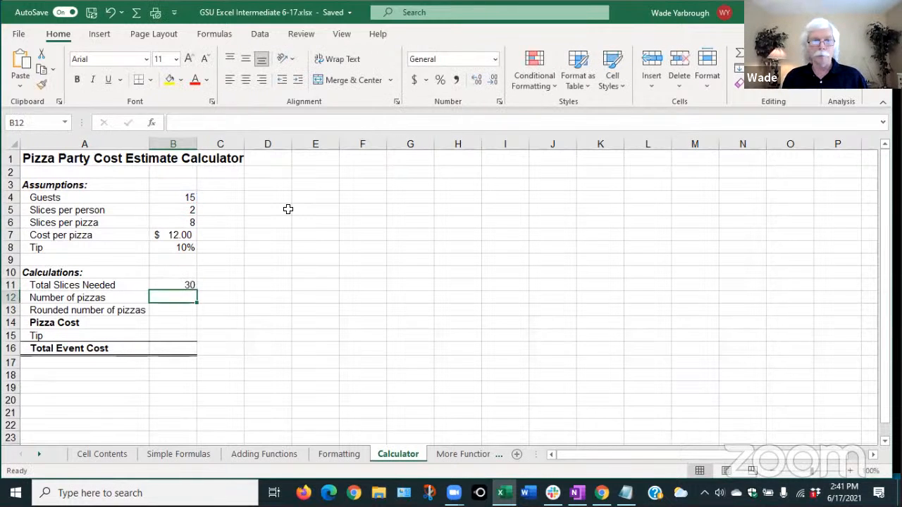
left_click(188, 284)
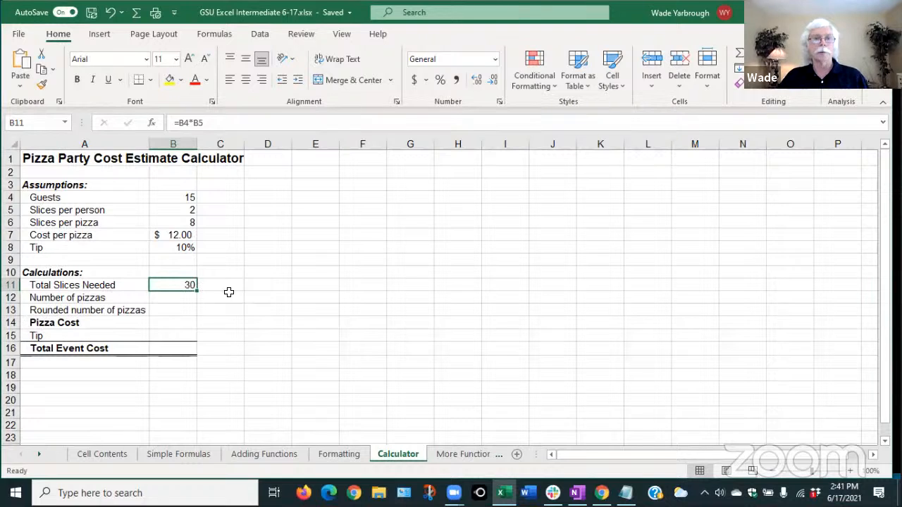
Step: Calculate the Number of pizzas in B12 by dividing total slices by slices per pizza with the formula =B11/B6
left_click(179, 298)
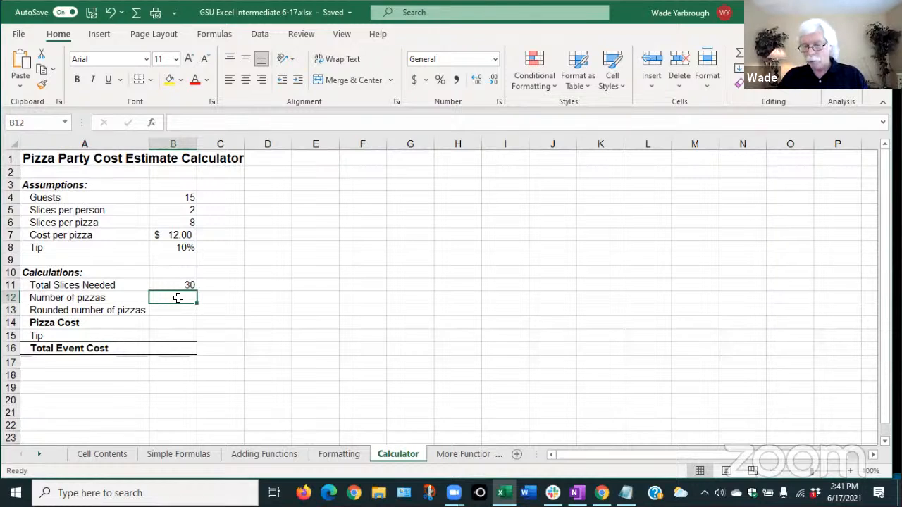
type("=")
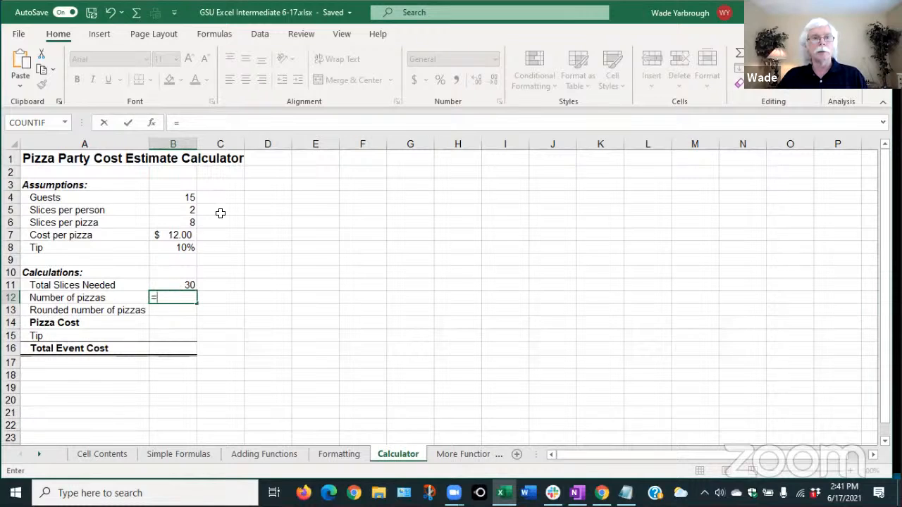
left_click(179, 285)
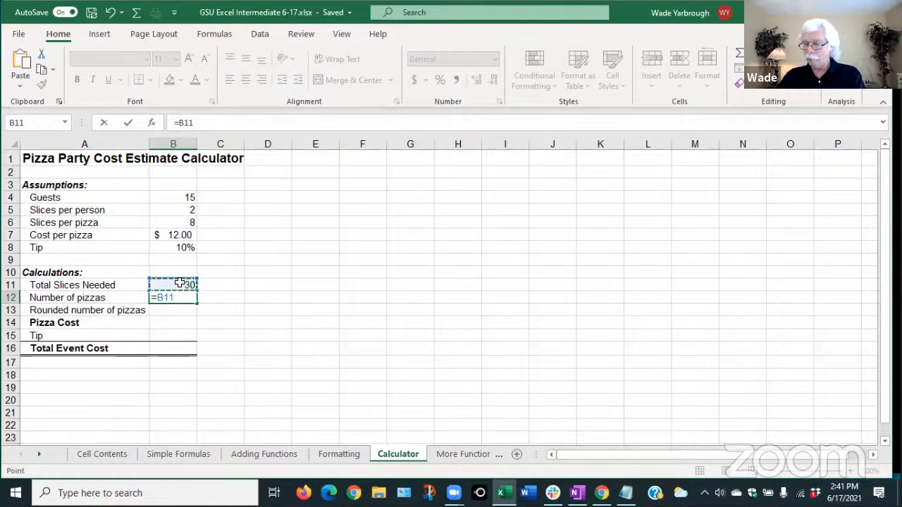
type("/")
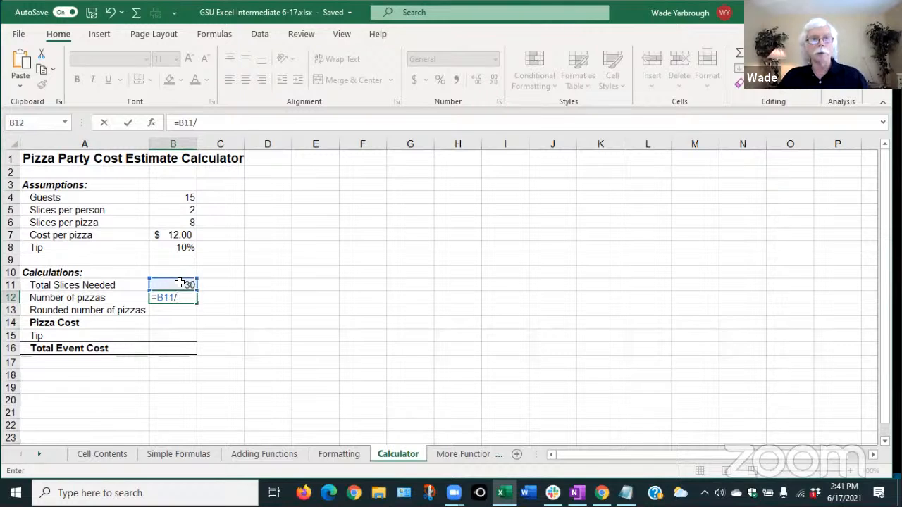
left_click(188, 223)
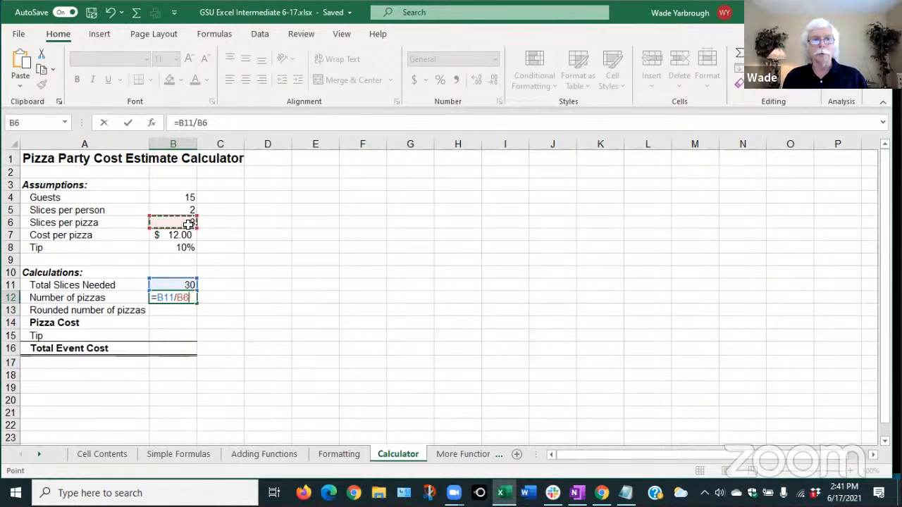
key("Return")
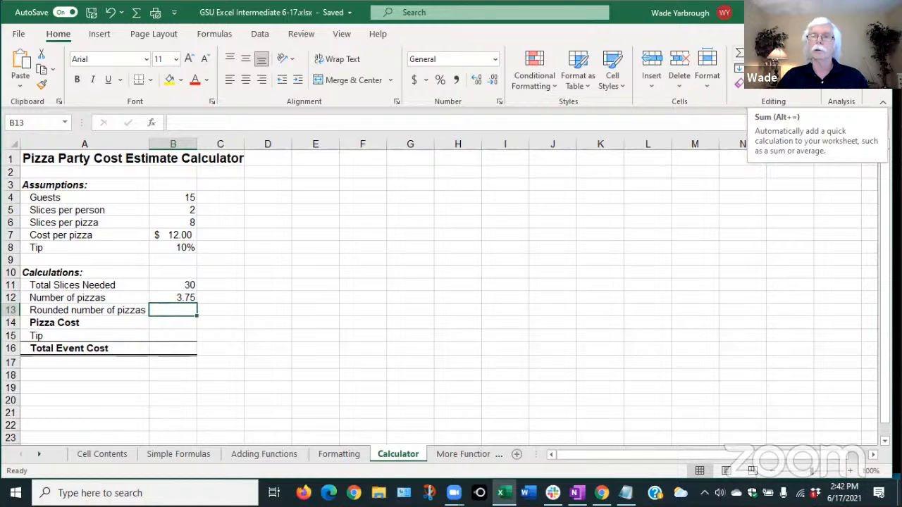
Step: Search the function library for "Round" and insert the ROUNDUP function in B13 for the rounded number of pizzas
left_click(747, 52)
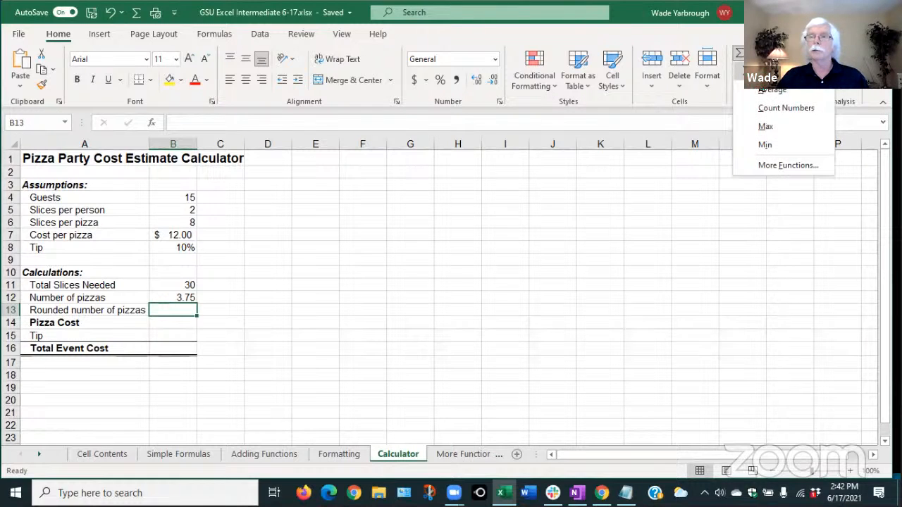
left_click(782, 167)
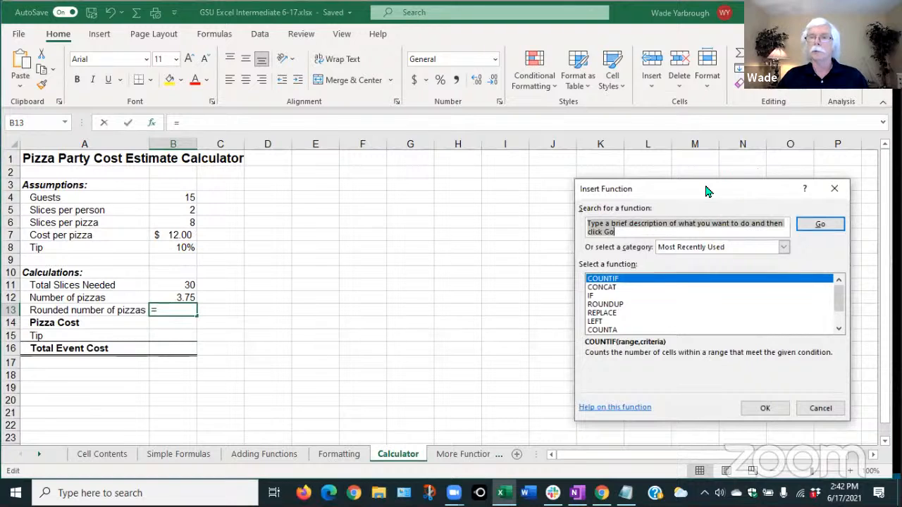
left_click_drag(703, 187, 635, 166)
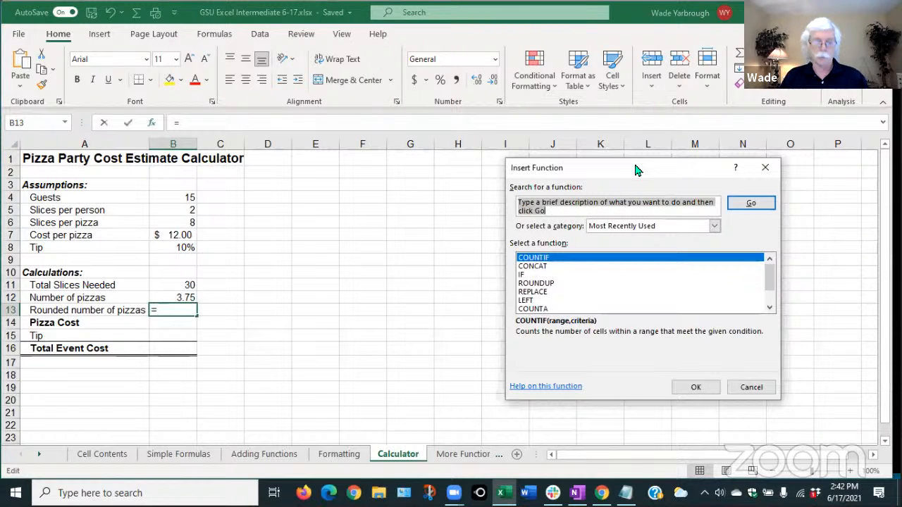
type("R")
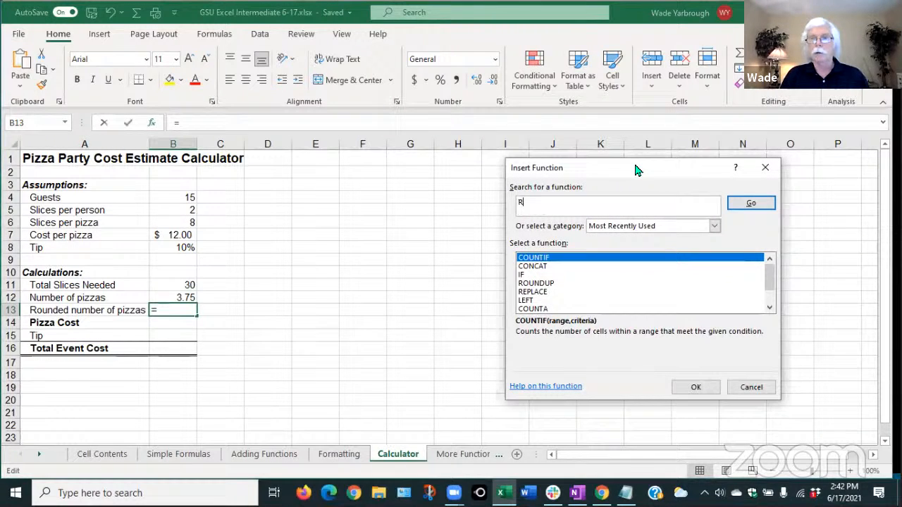
type("oun")
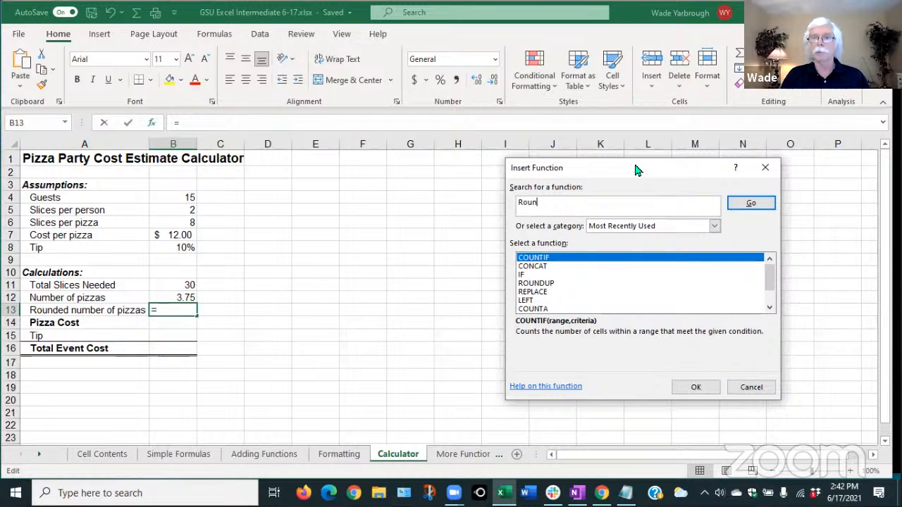
type("d")
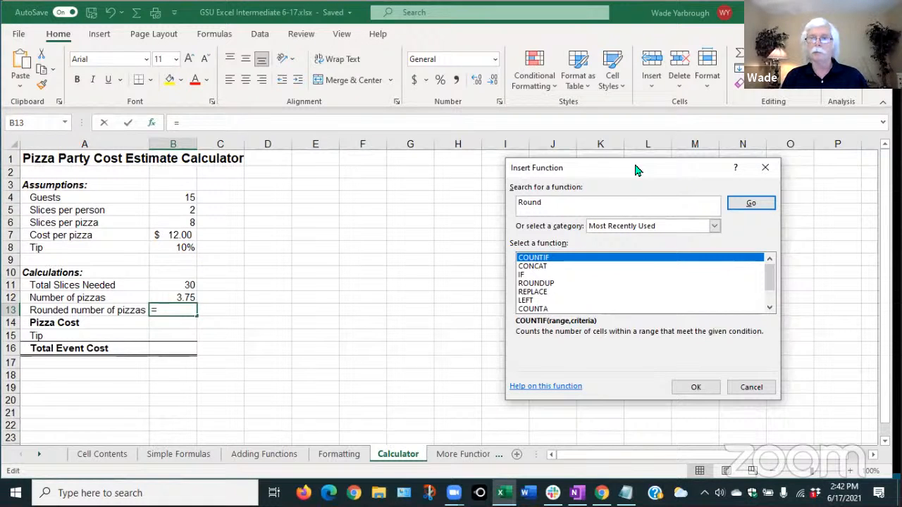
key("Return")
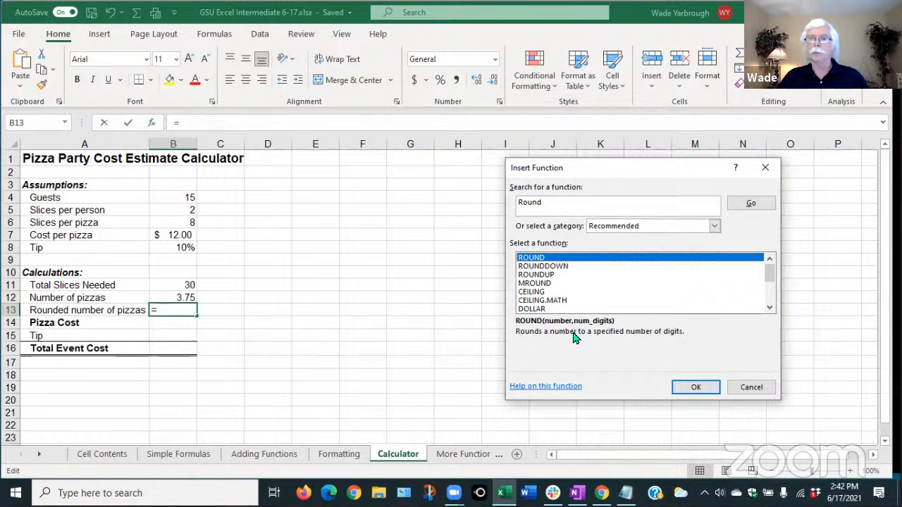
left_click(556, 268)
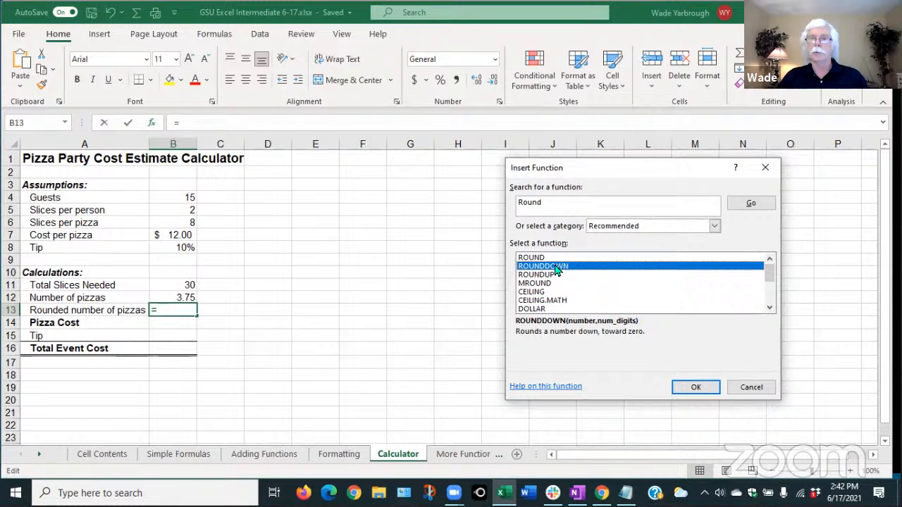
left_click(527, 276)
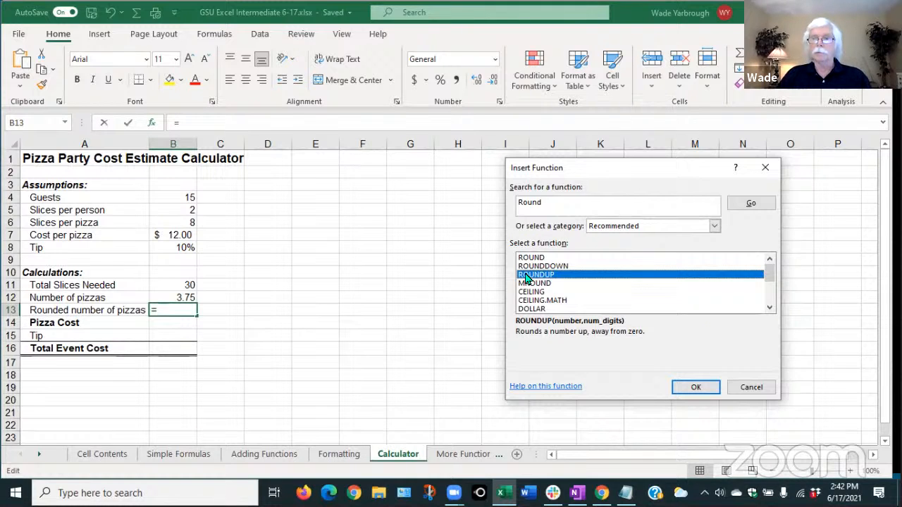
left_click(696, 389)
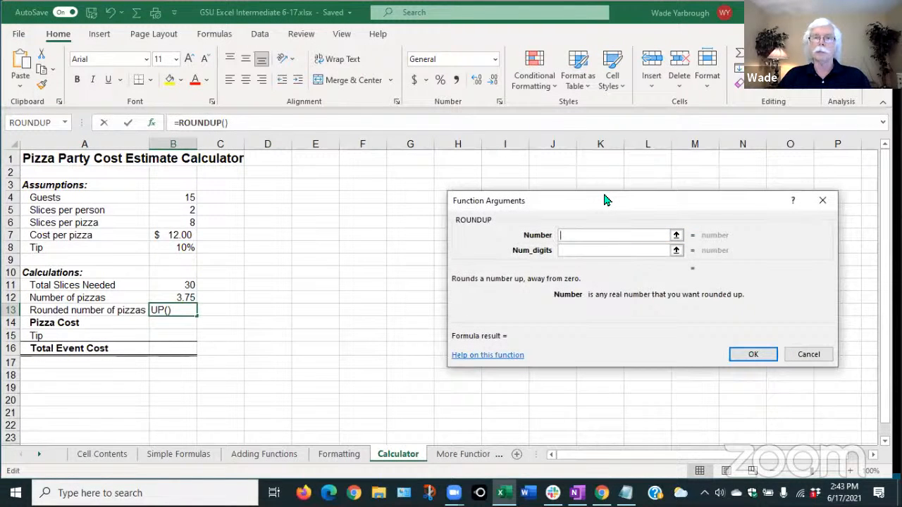
Step: Set the ROUNDUP arguments in B13 to number B12 and 0 digits, and accept the formula
left_click_drag(604, 200, 499, 175)
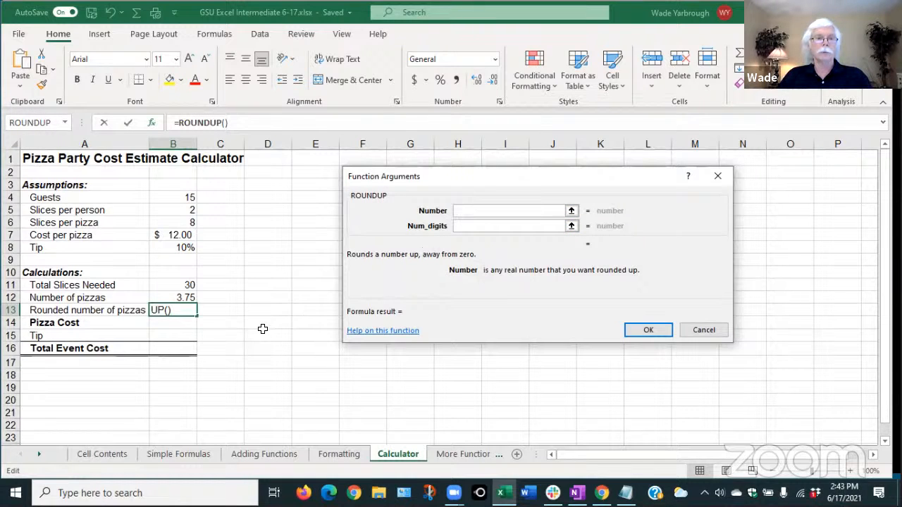
left_click(178, 299)
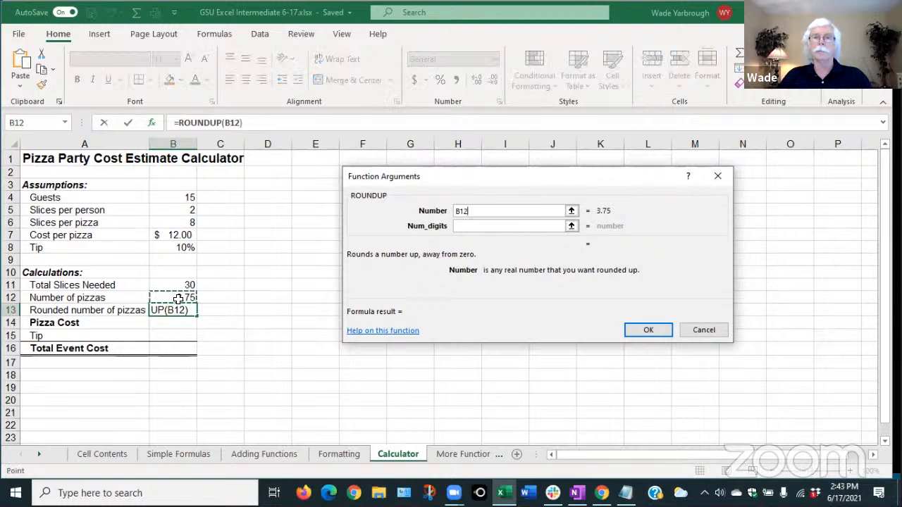
left_click(459, 226)
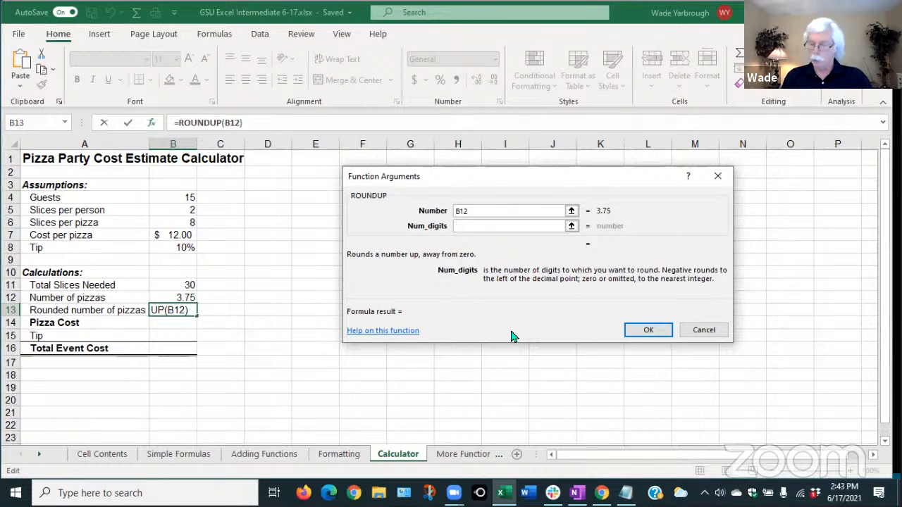
type("0")
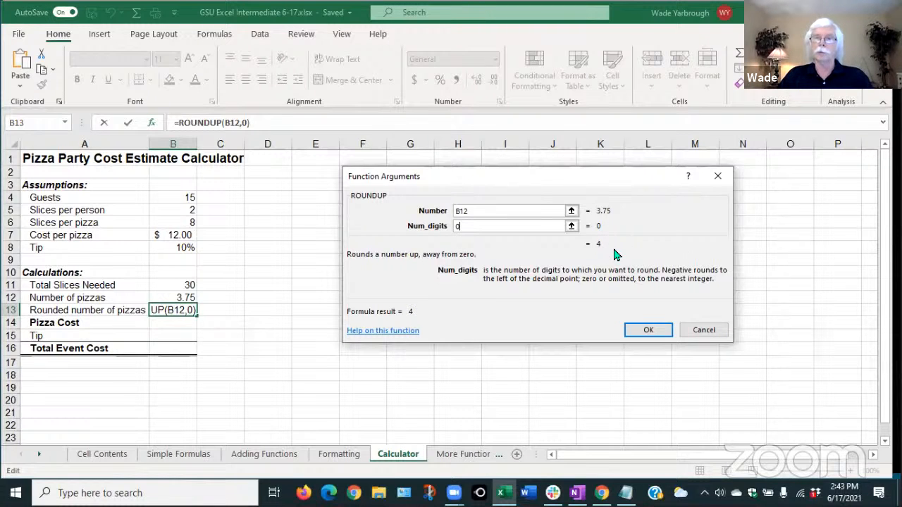
left_click(647, 332)
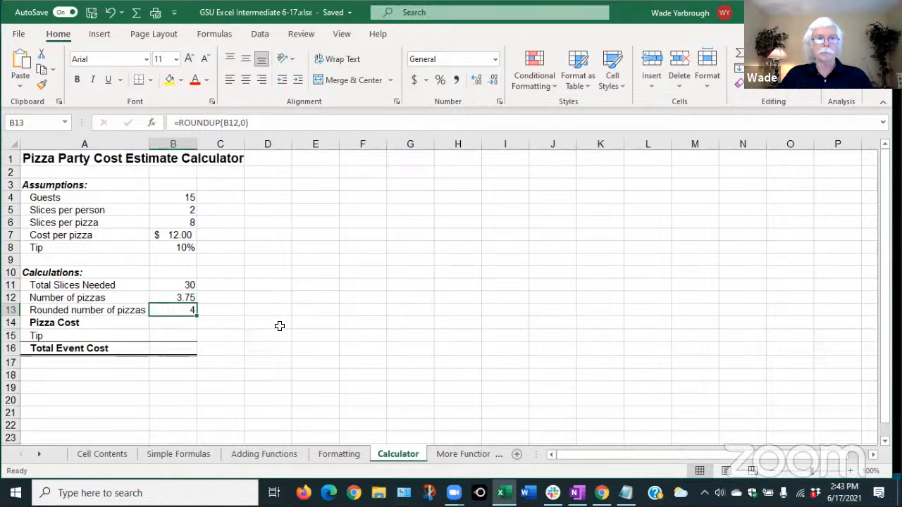
Step: Calculate Pizza Cost in B14 by multiplying the rounded number of pizzas by the cost per pizza with =B13*B7
left_click(180, 322)
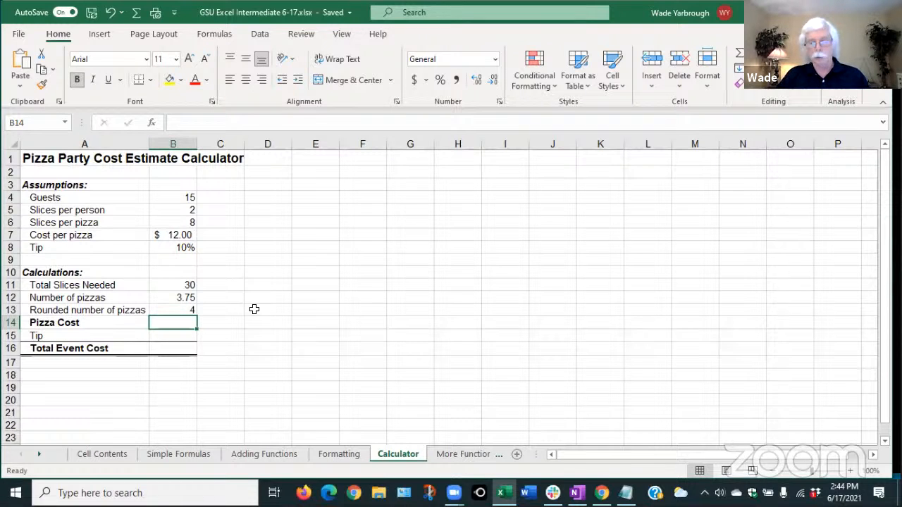
type("=")
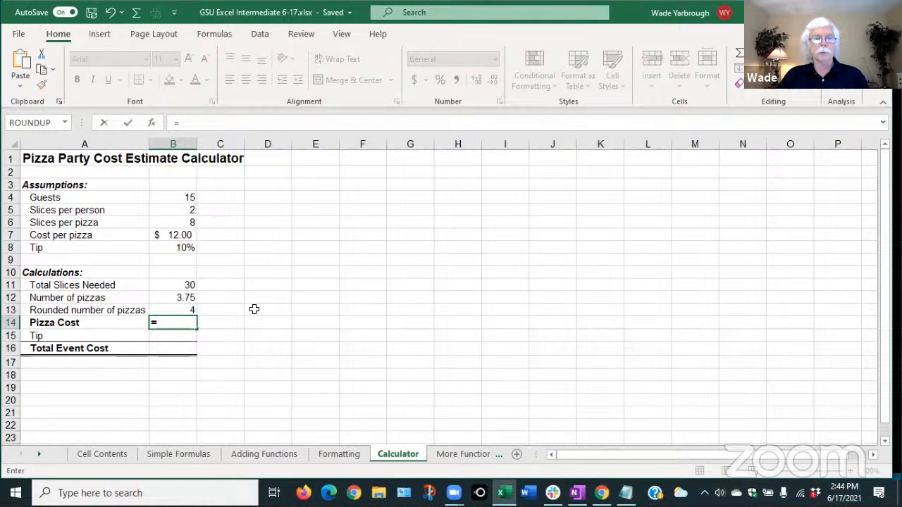
left_click(185, 311)
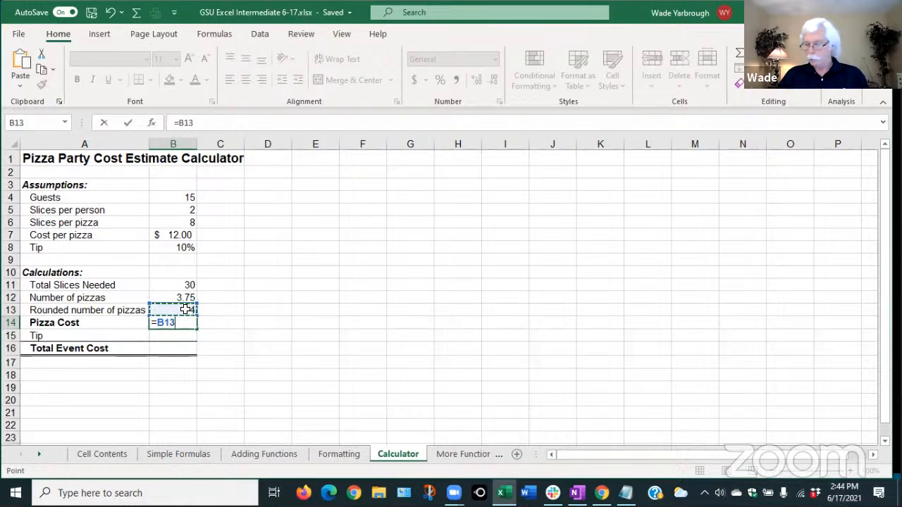
type("*")
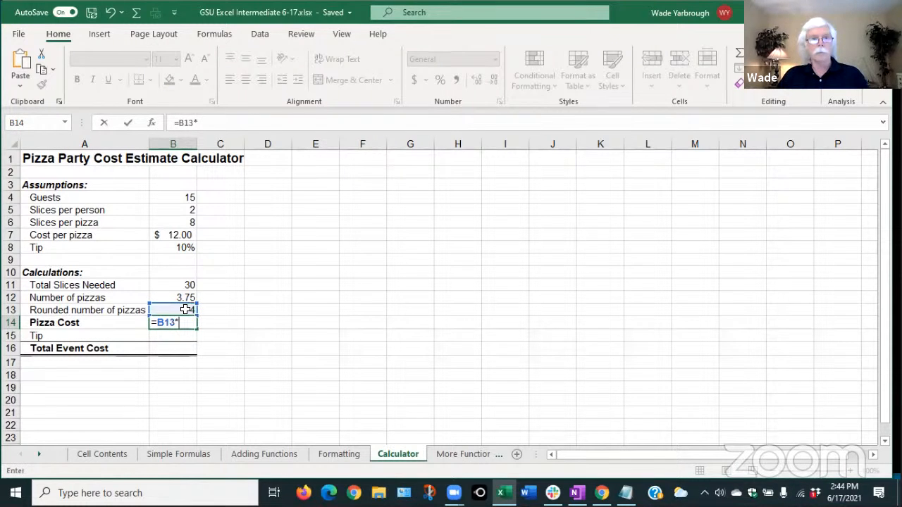
left_click(175, 235)
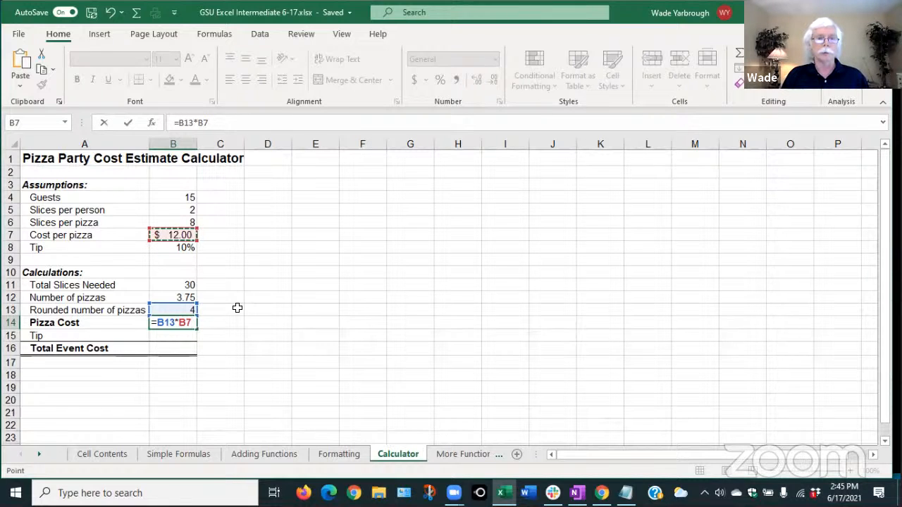
key("Return")
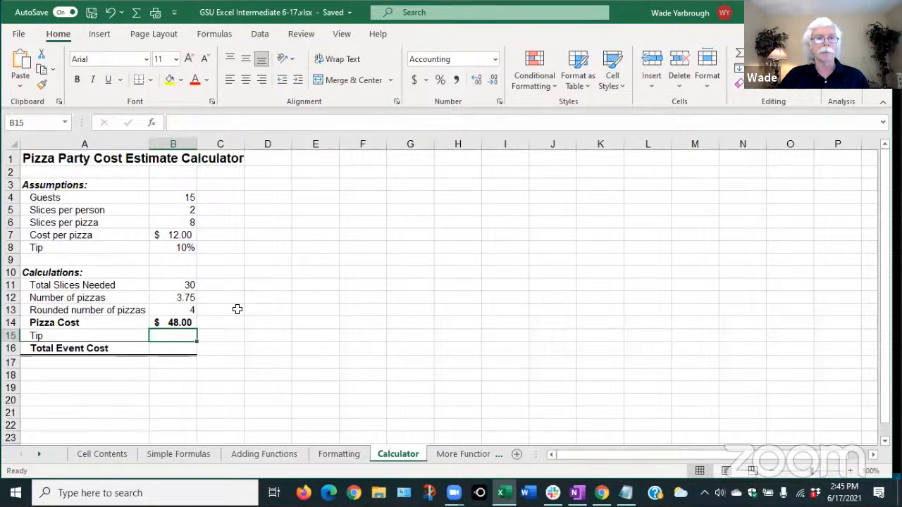
left_click(180, 322)
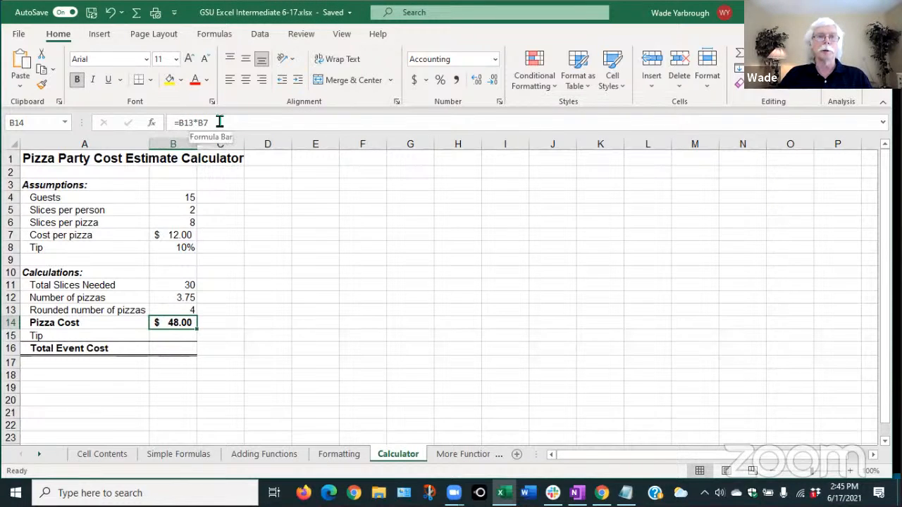
Step: Examine the Pizza Cost formula in B14 and the cells it references
double_click(176, 323)
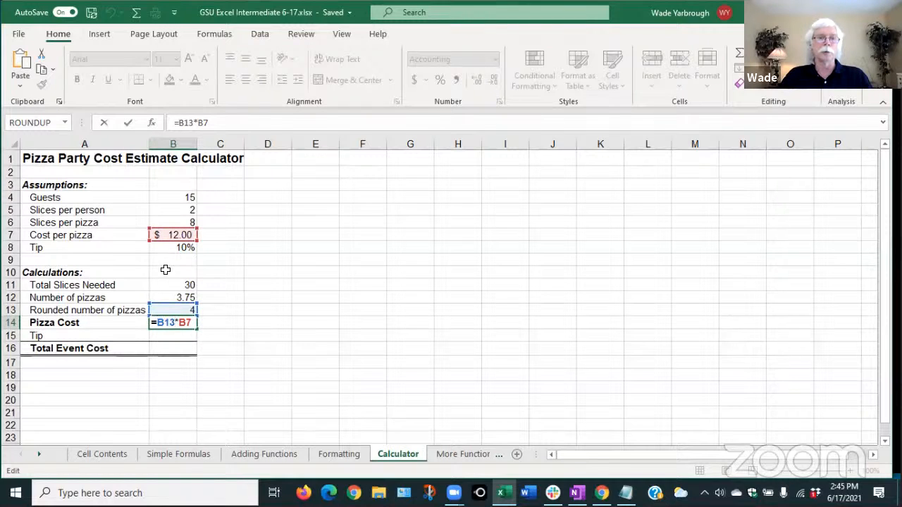
left_click(246, 321)
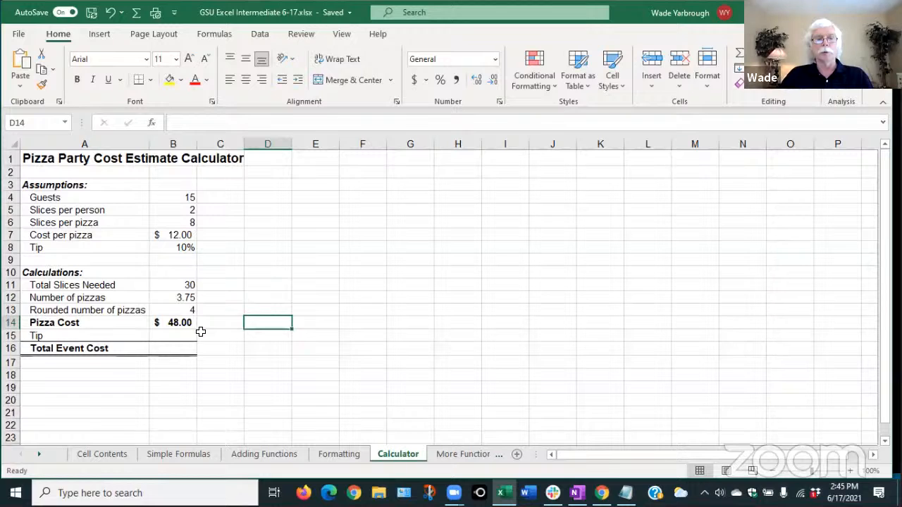
double_click(174, 323)
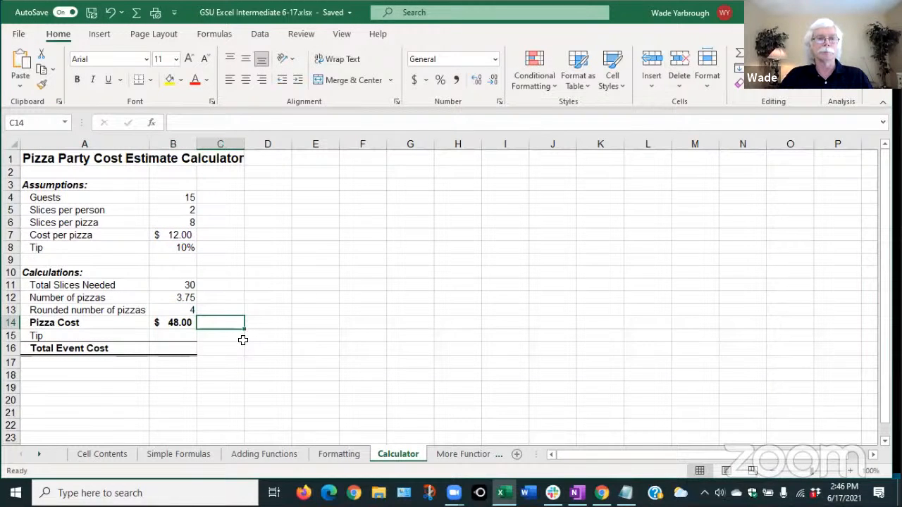
Step: Calculate the Tip in B15 by multiplying the pizza cost by the tip percentage with =B14*B8
left_click(177, 336)
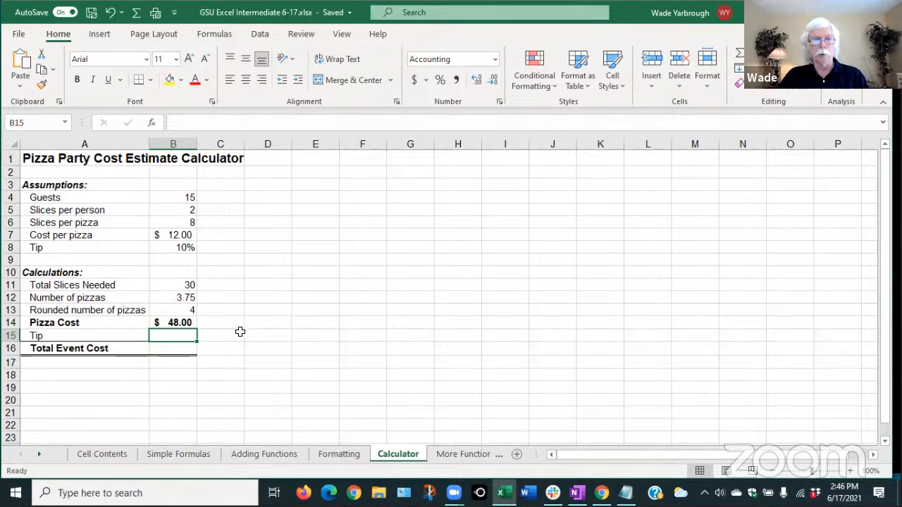
type("=")
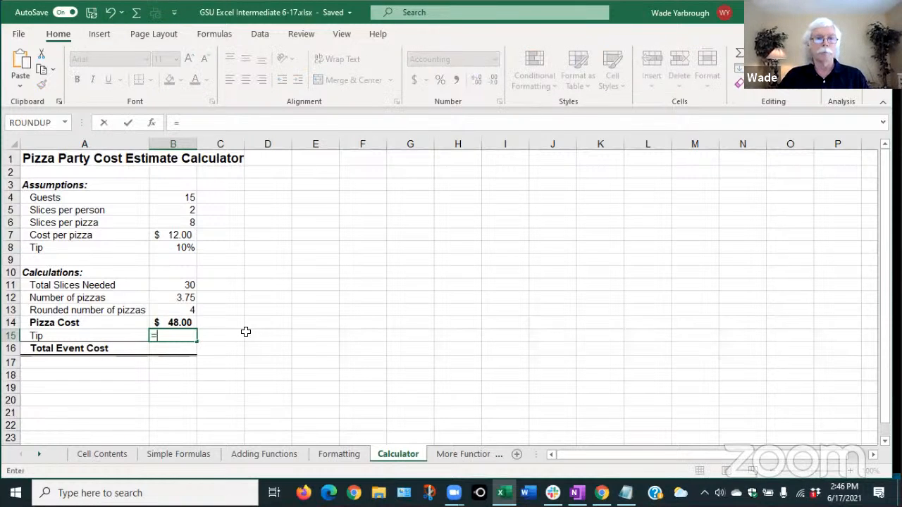
left_click(172, 322)
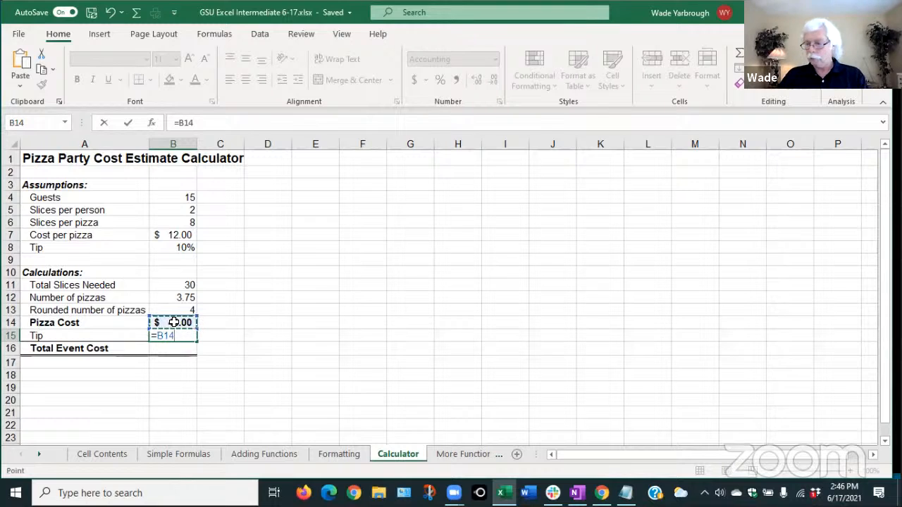
type("*")
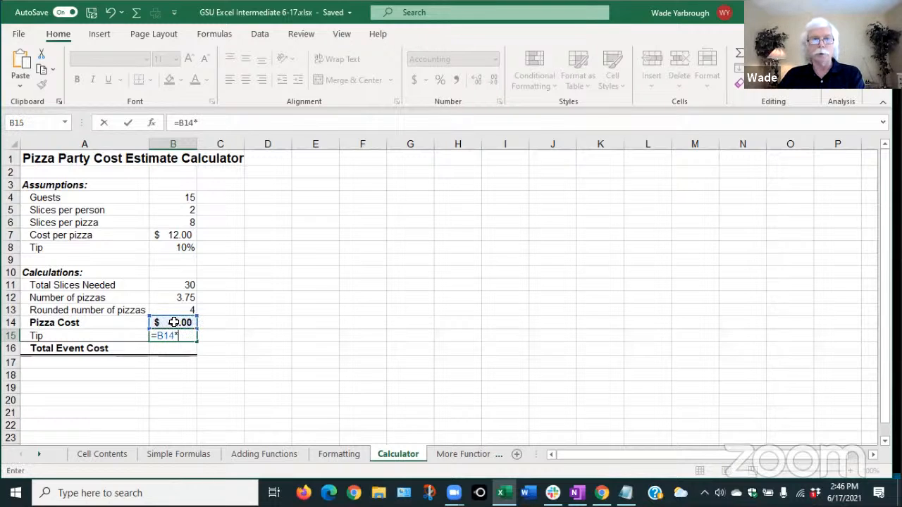
left_click(181, 245)
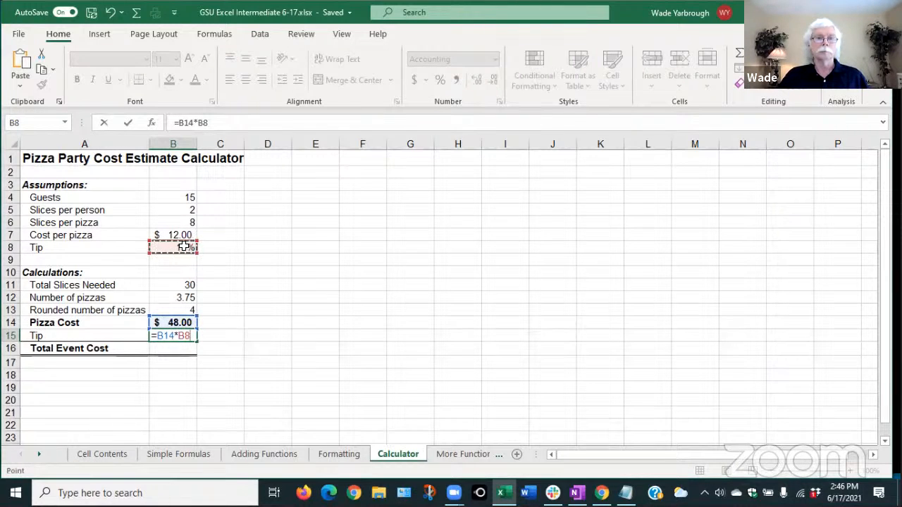
key("Return")
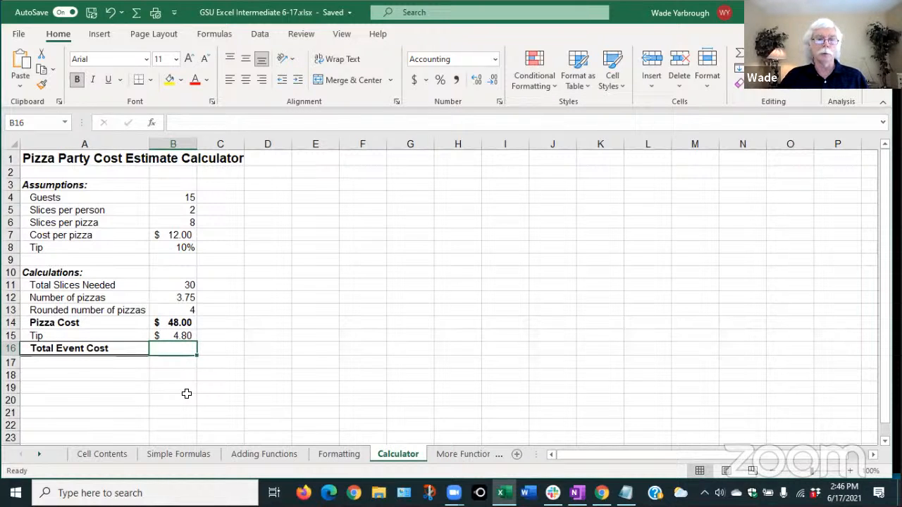
Step: Calculate Total Event Cost in B16 by adding the pizza cost and the tip with =B14+B15
type("=")
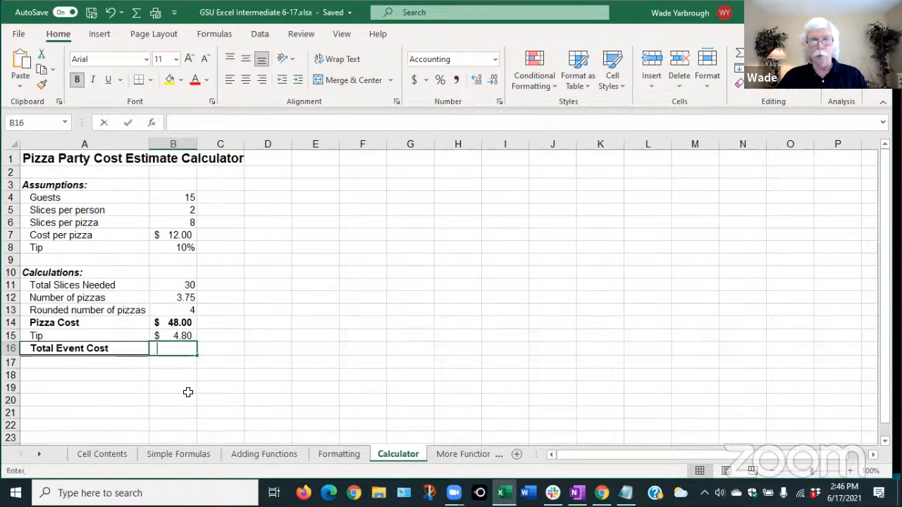
left_click(181, 323)
type("+")
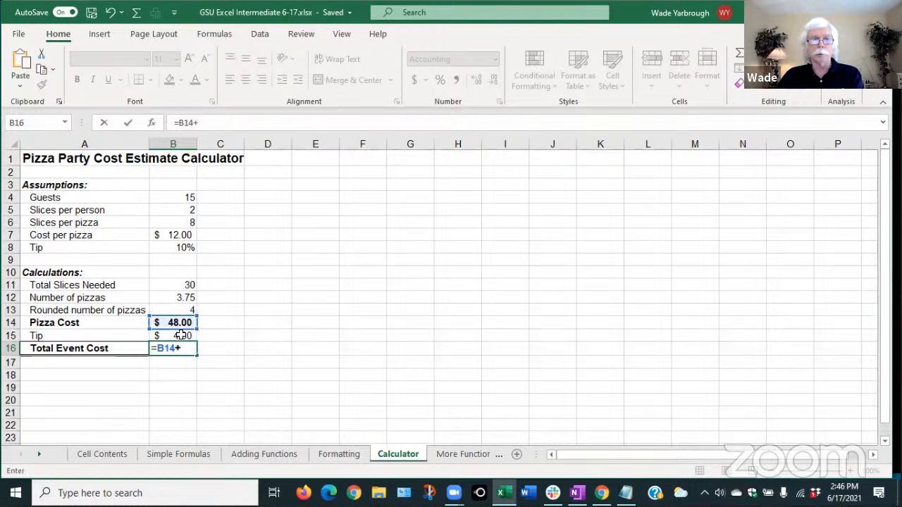
left_click(182, 336)
key("Return")
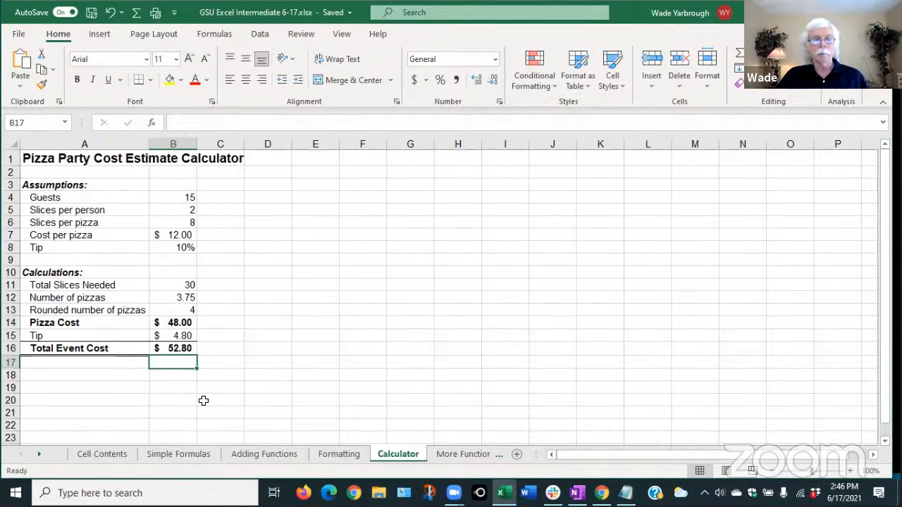
Step: Clear the Total Event Cost formula in B16 and try replacing it with an AutoSum of B14:B16
left_click(173, 346)
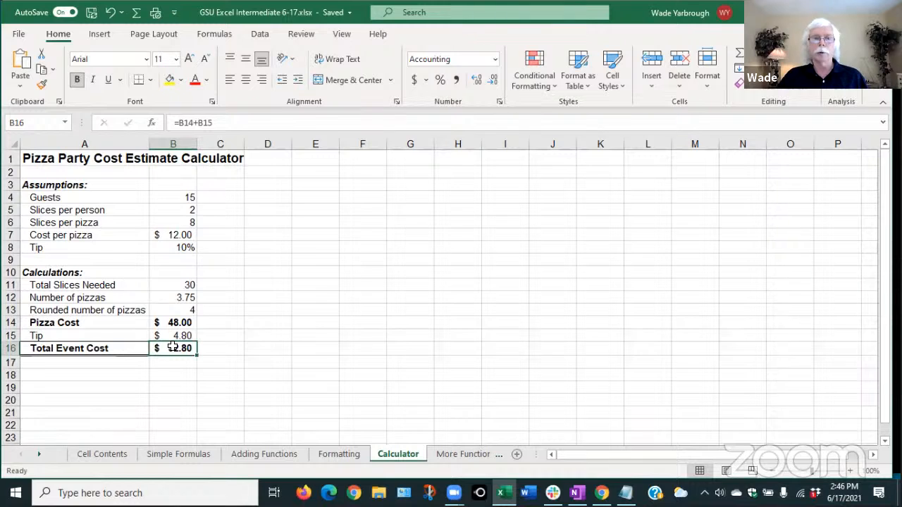
key("Delete")
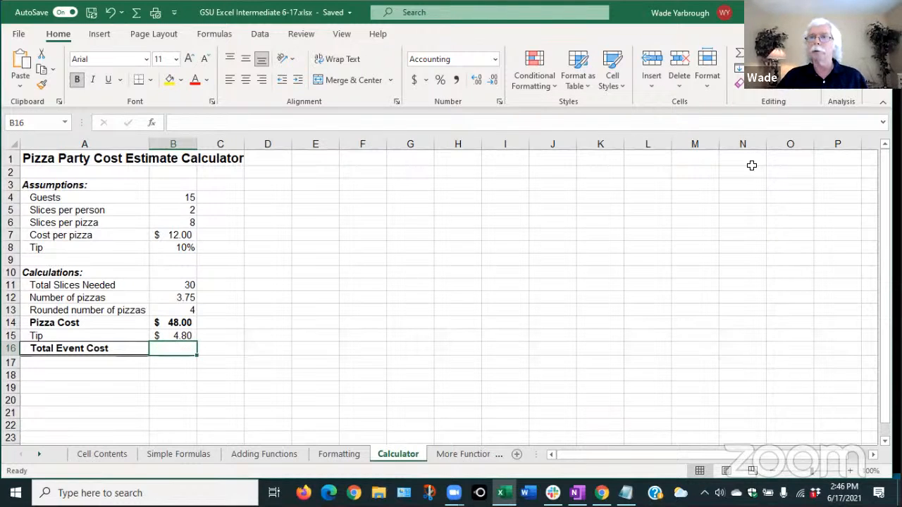
left_click(748, 53)
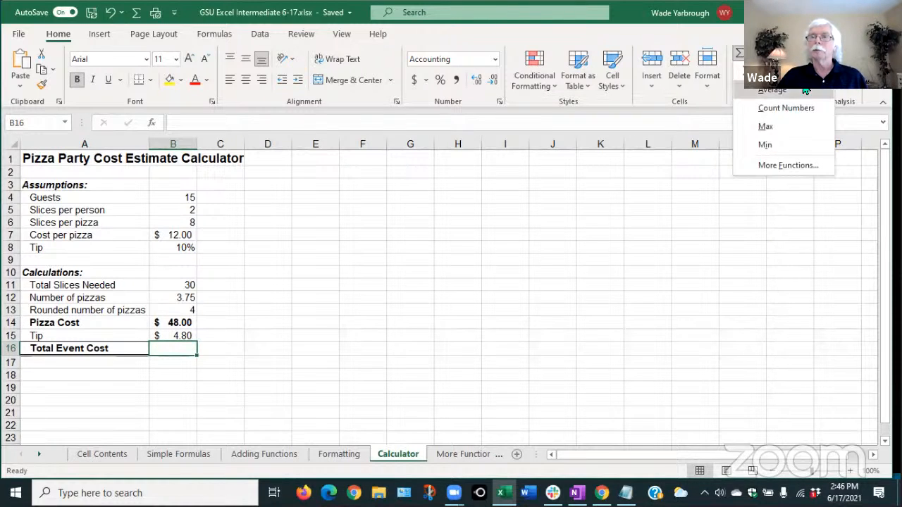
left_click(768, 71)
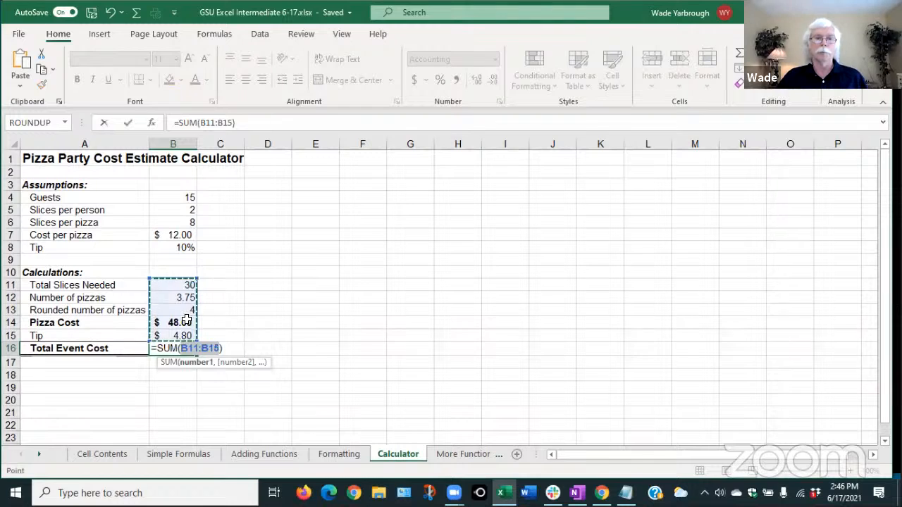
left_click_drag(186, 323, 202, 343)
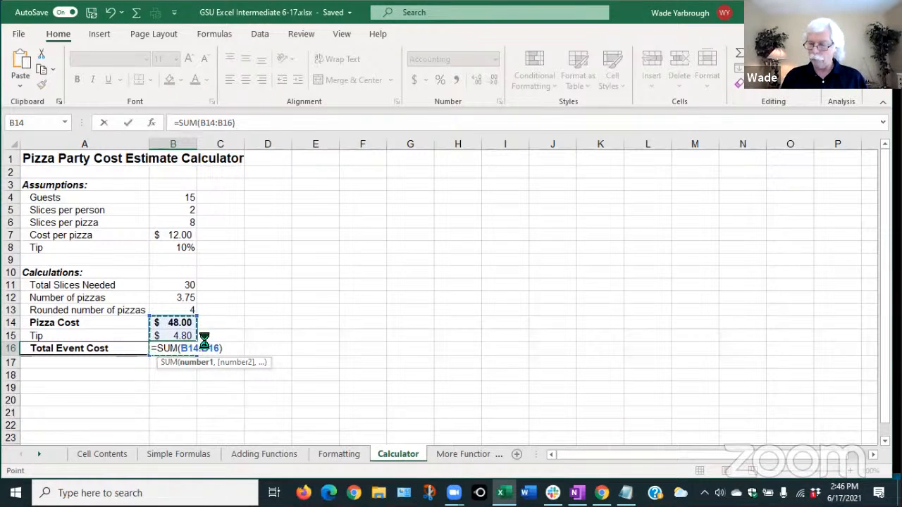
key("Return")
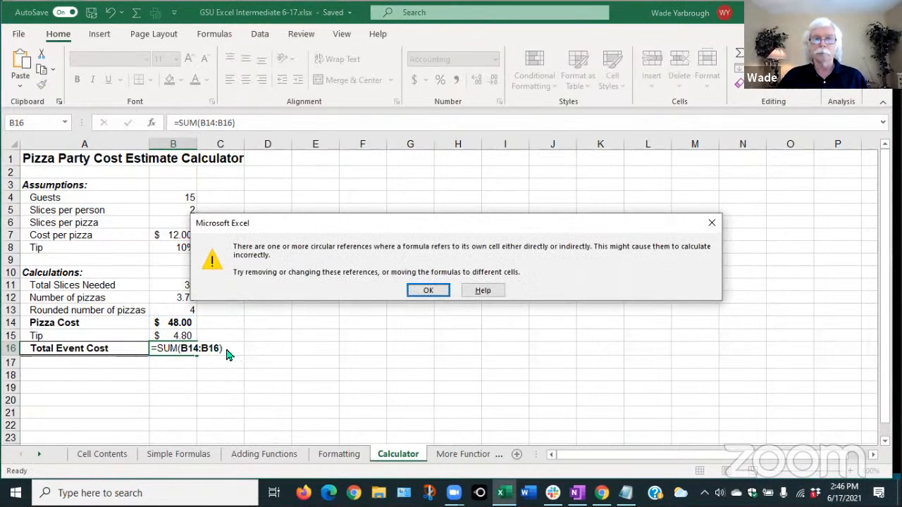
left_click(428, 290)
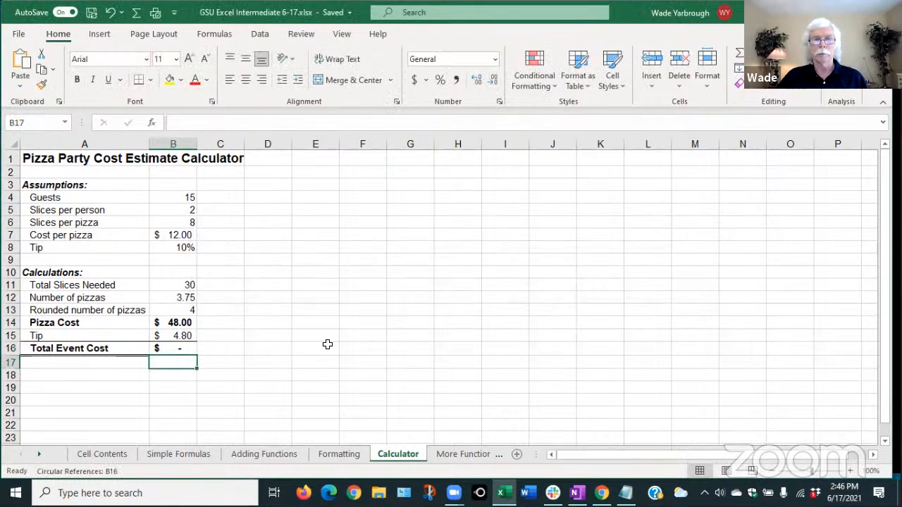
Step: Use AutoSum in B16 to total the pizza cost and tip with =SUM(B14:B15)
left_click(177, 347)
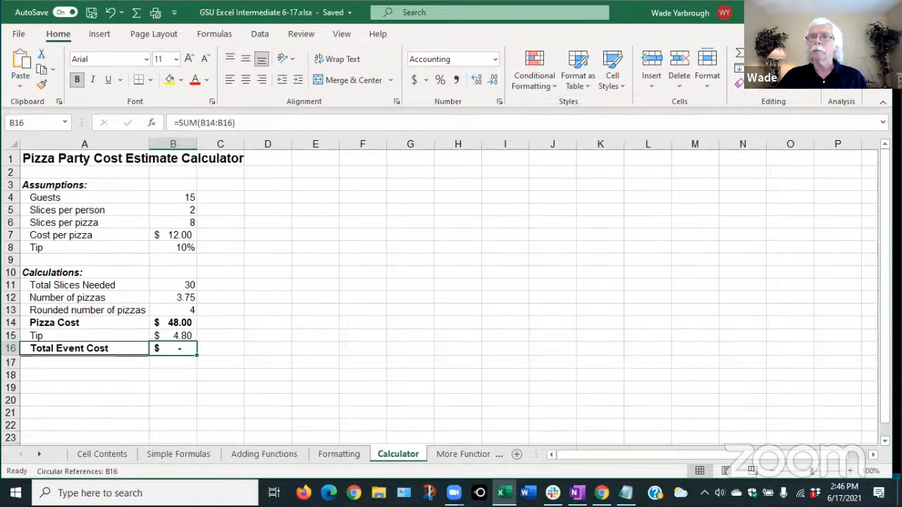
left_click(748, 52)
left_click(768, 72)
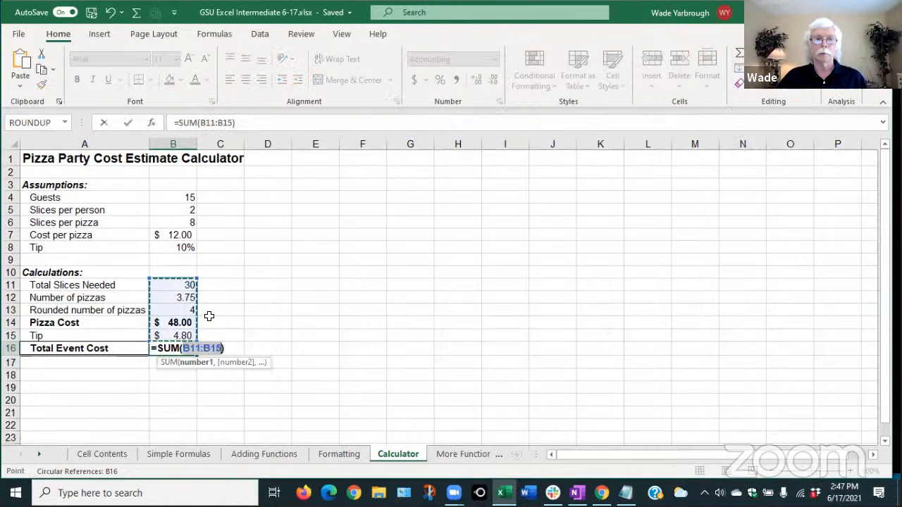
left_click(188, 321)
left_click_drag(188, 321, 180, 336)
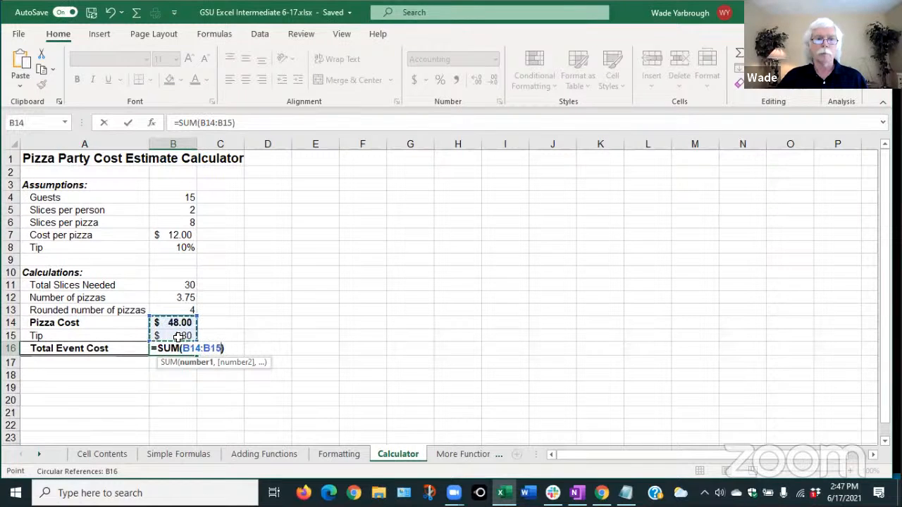
key("Return")
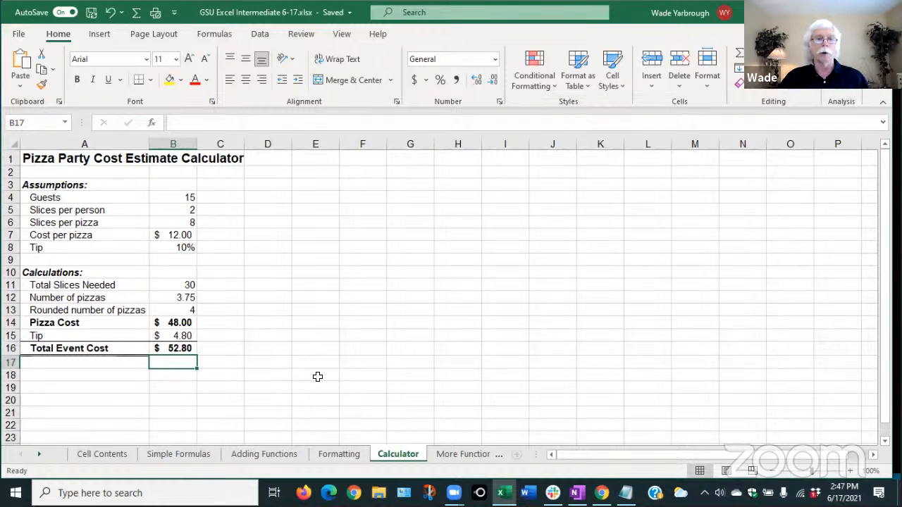
Step: Change the assumptions to 13 guests in B4 and a cost per pizza of 13.25 in B7
left_click(188, 197)
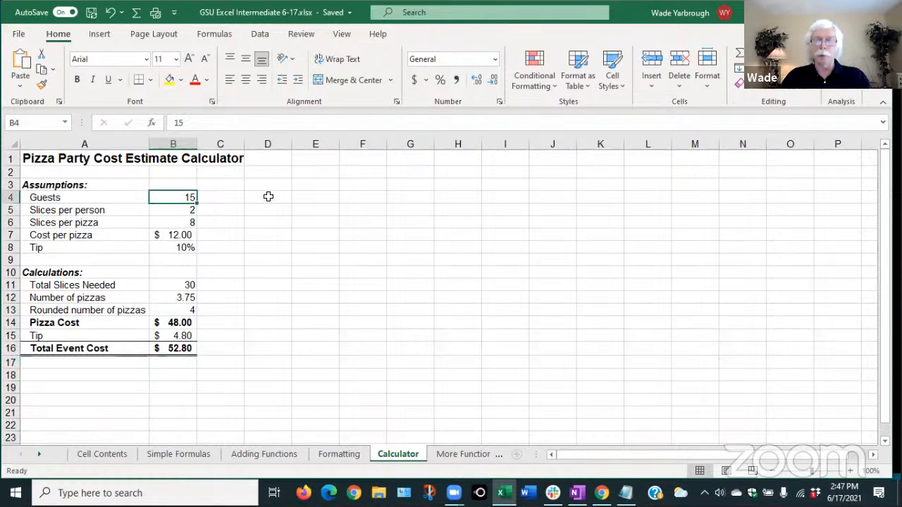
type("13")
key("Return")
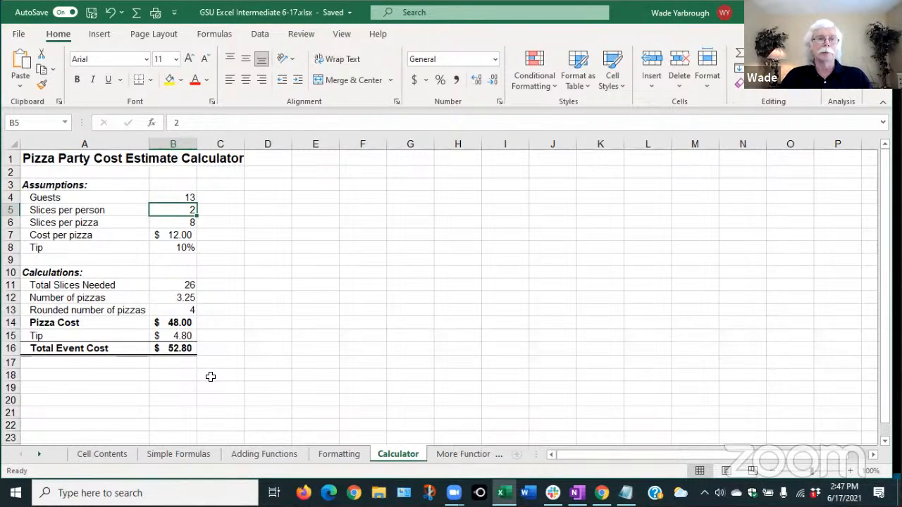
left_click(171, 235)
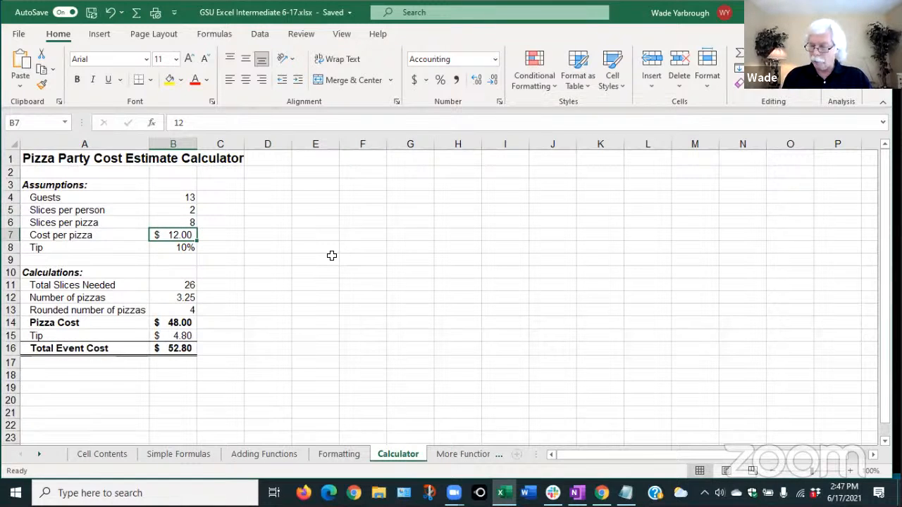
type("13.25")
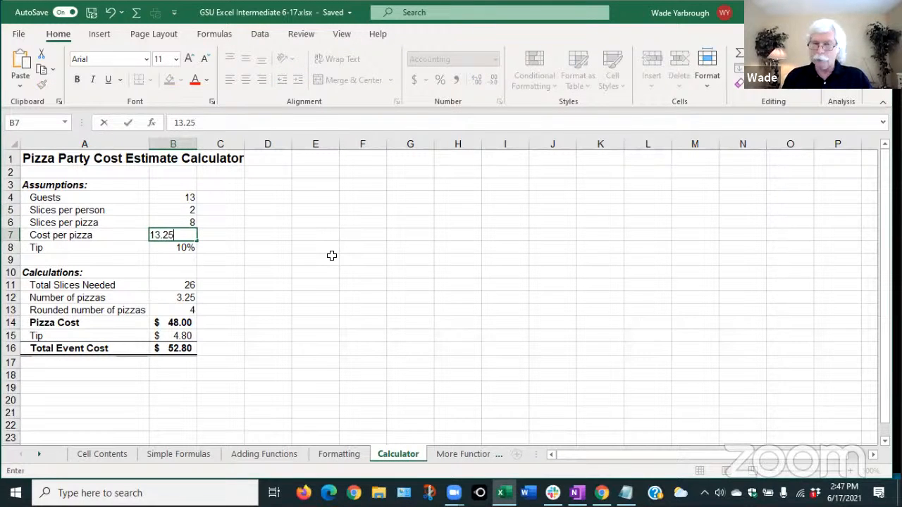
key("Return")
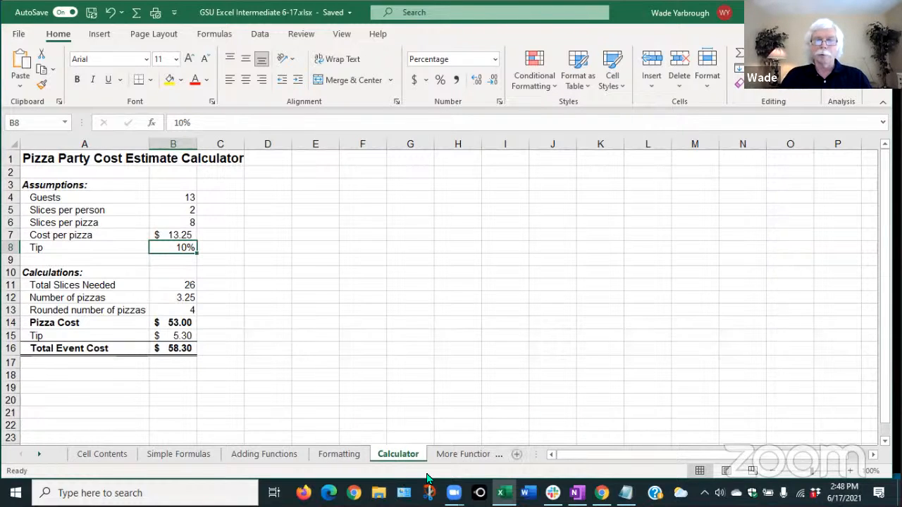
Step: On the More Functions sheet, insert the IF function in H2 under Free Gift? and move its arguments dialog clear of the data
left_click(459, 455)
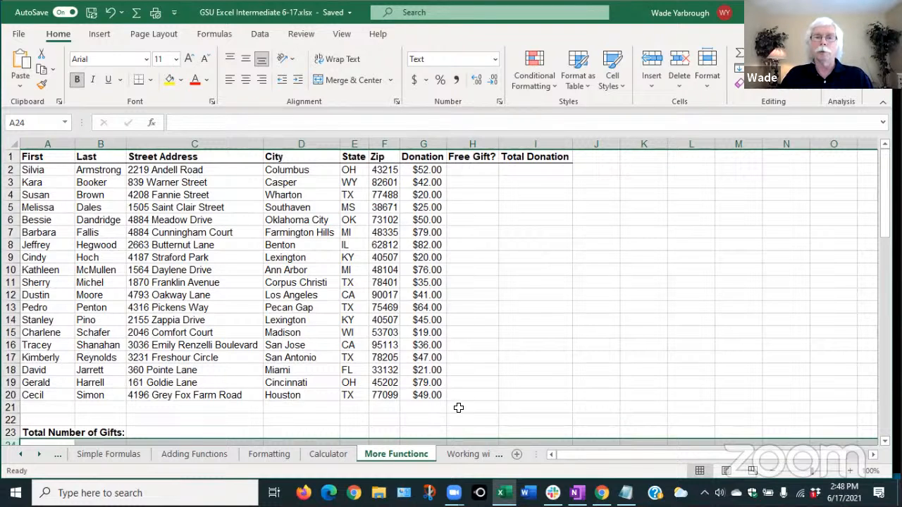
left_click(470, 168)
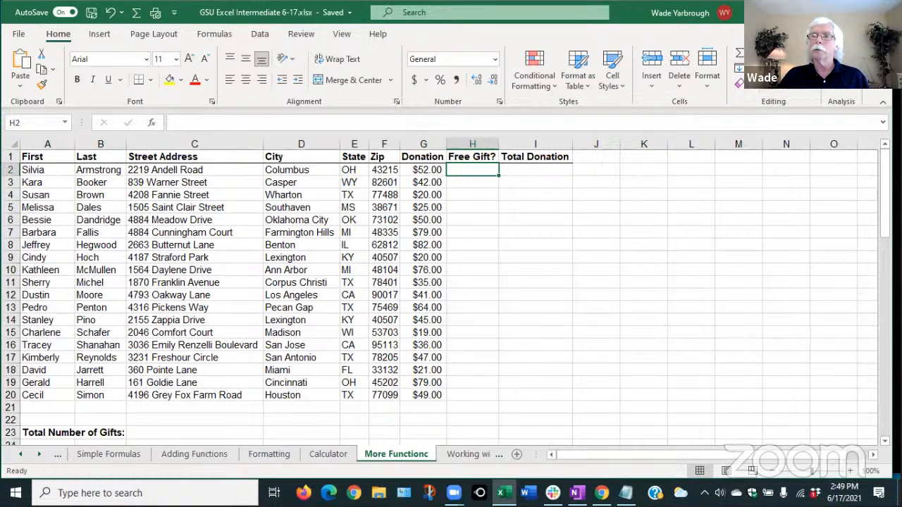
left_click(779, 53)
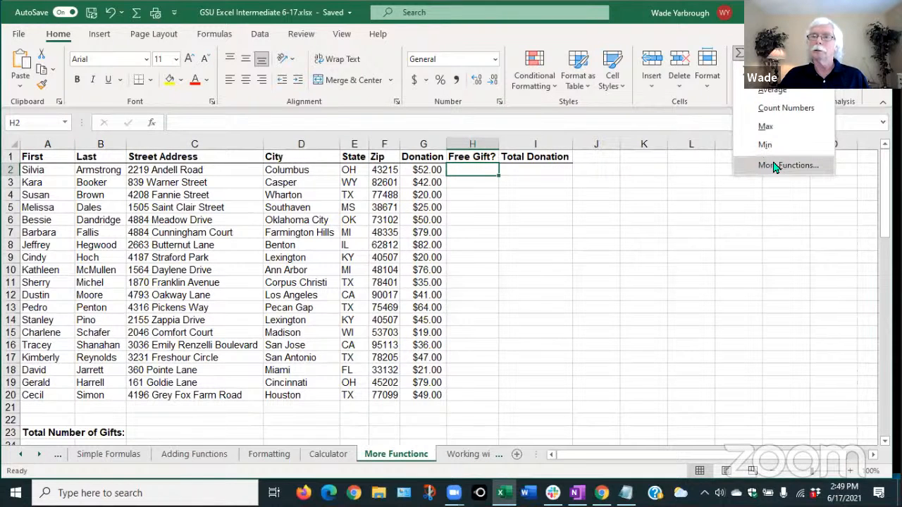
left_click(775, 166)
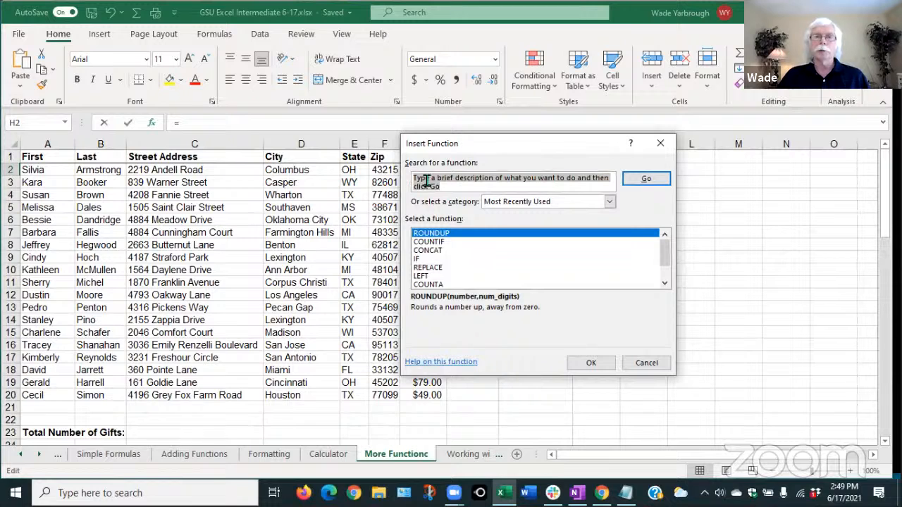
left_click(420, 259)
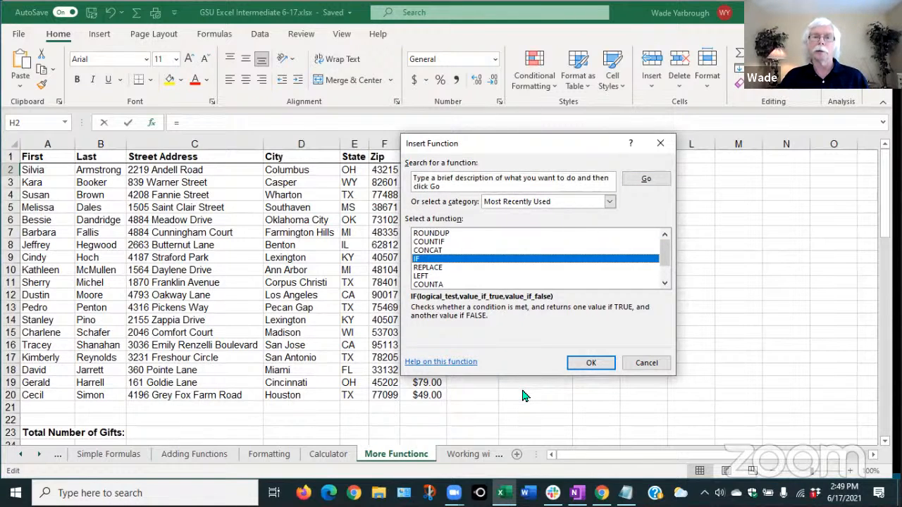
left_click(592, 363)
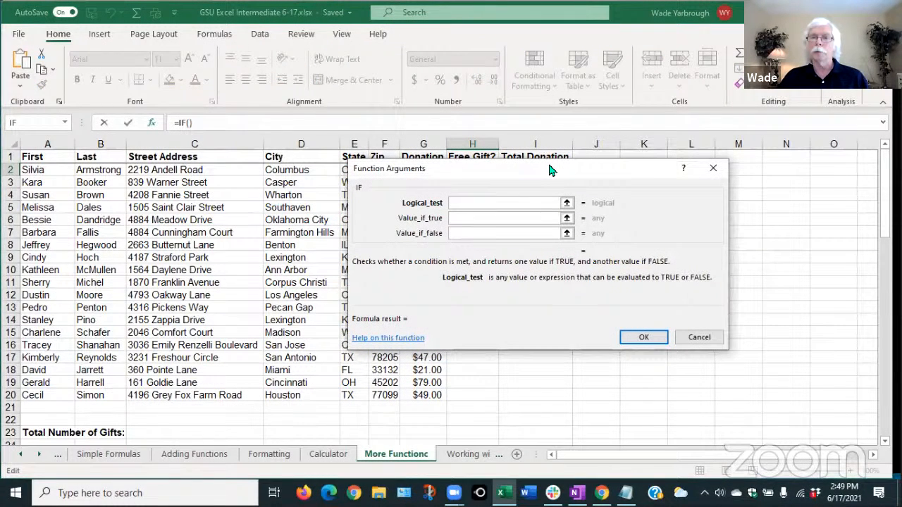
left_click_drag(550, 170, 668, 219)
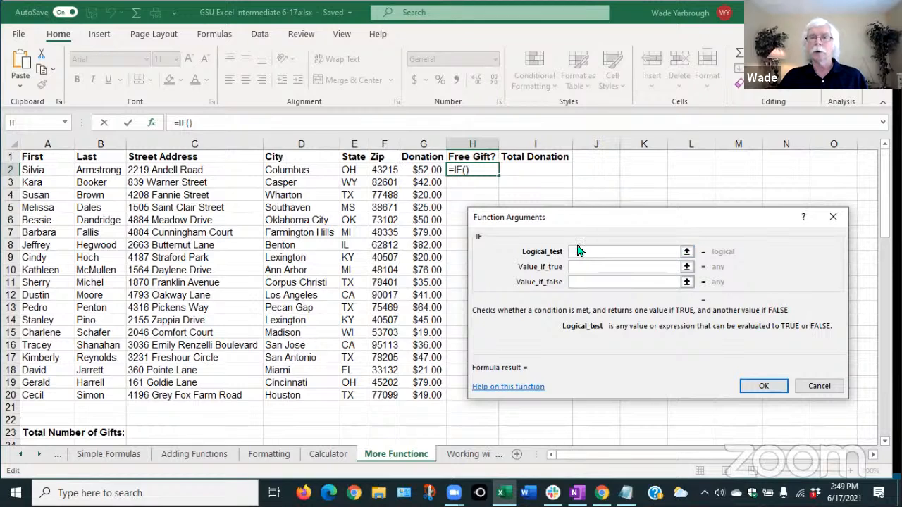
Step: Set the IF function's logical test in H2 to G2>50
left_click(423, 170)
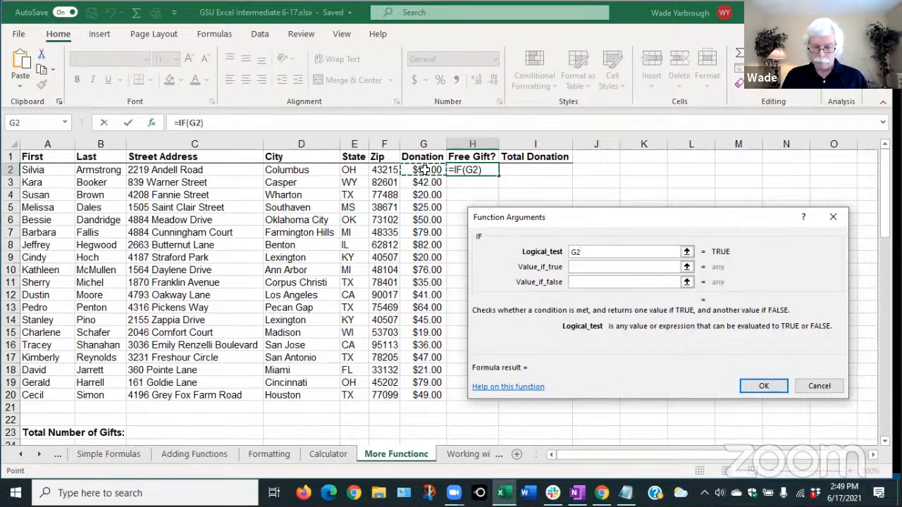
type(">50")
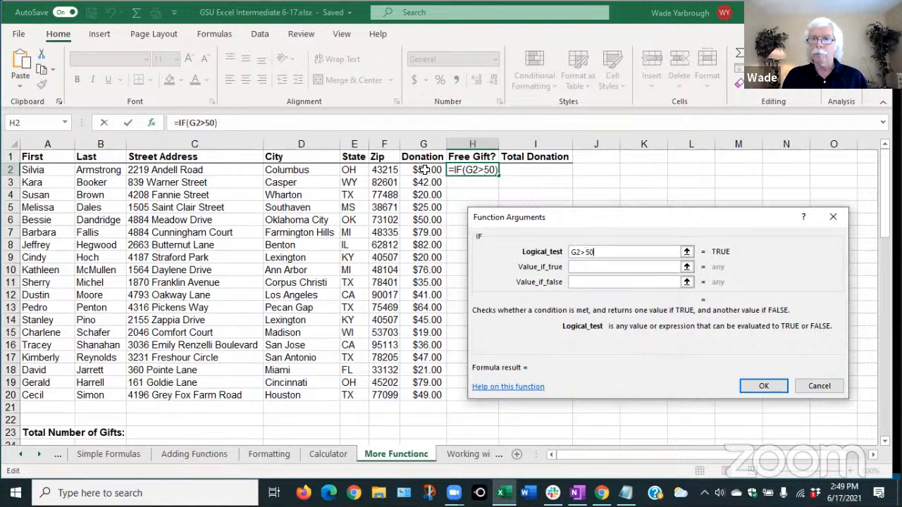
left_click(580, 266)
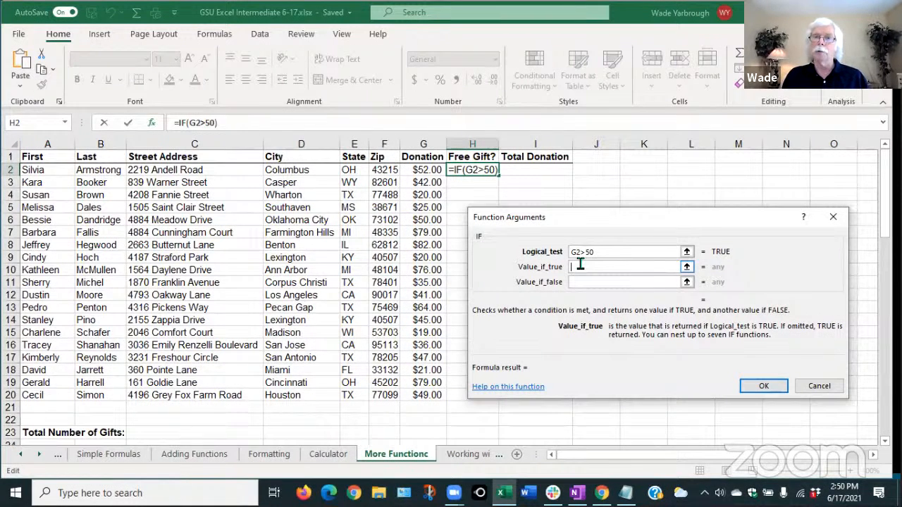
type("5")
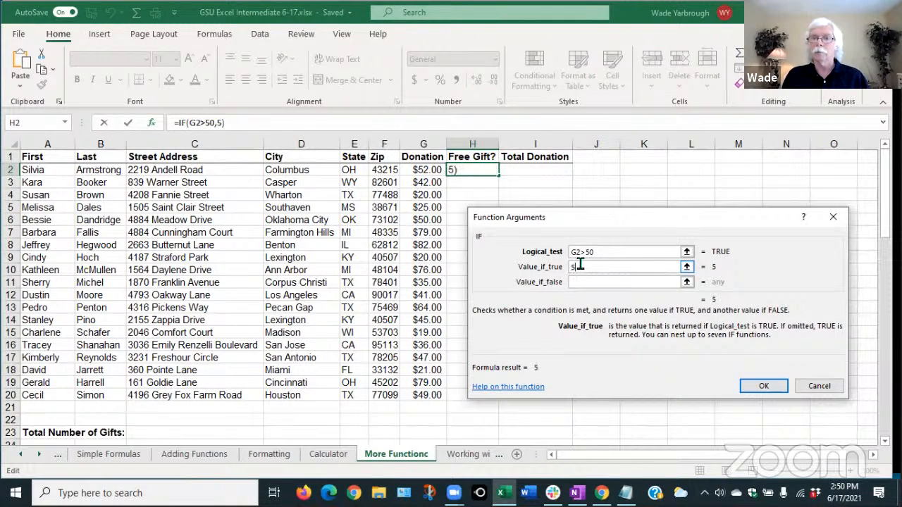
key("BackSpace")
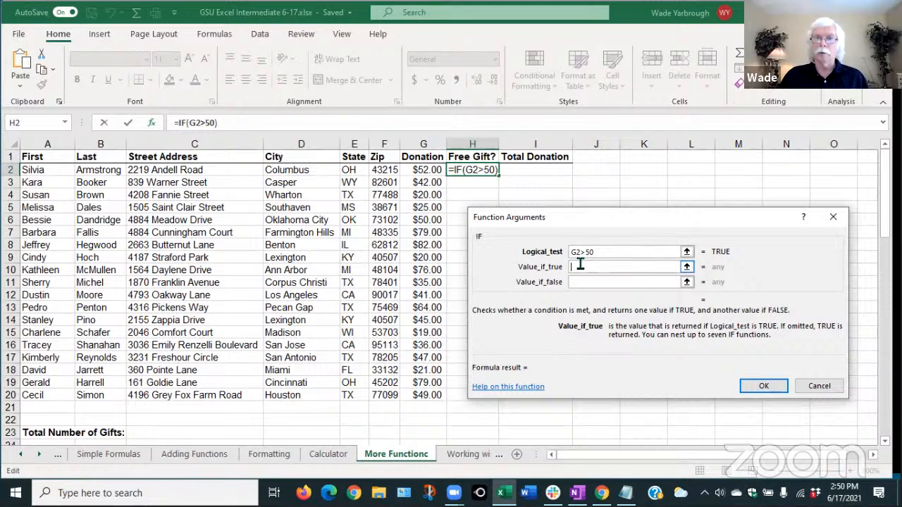
left_click(425, 169)
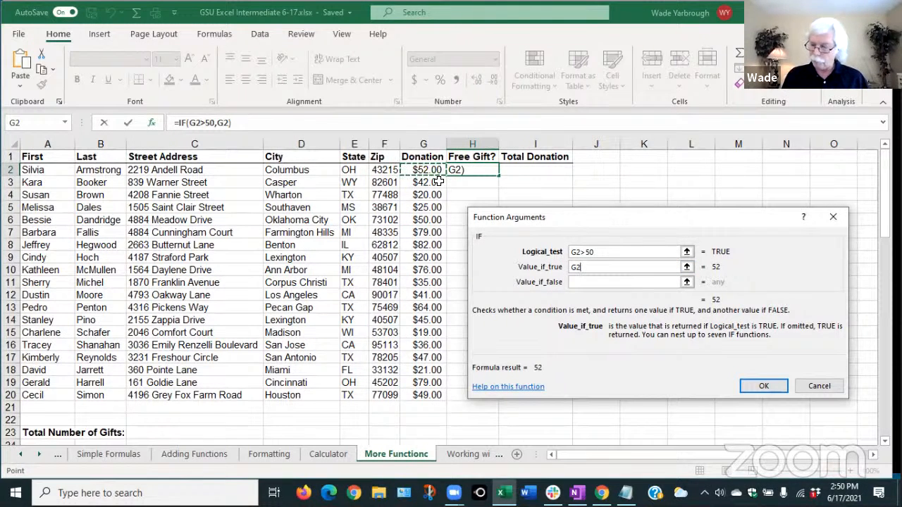
type("+")
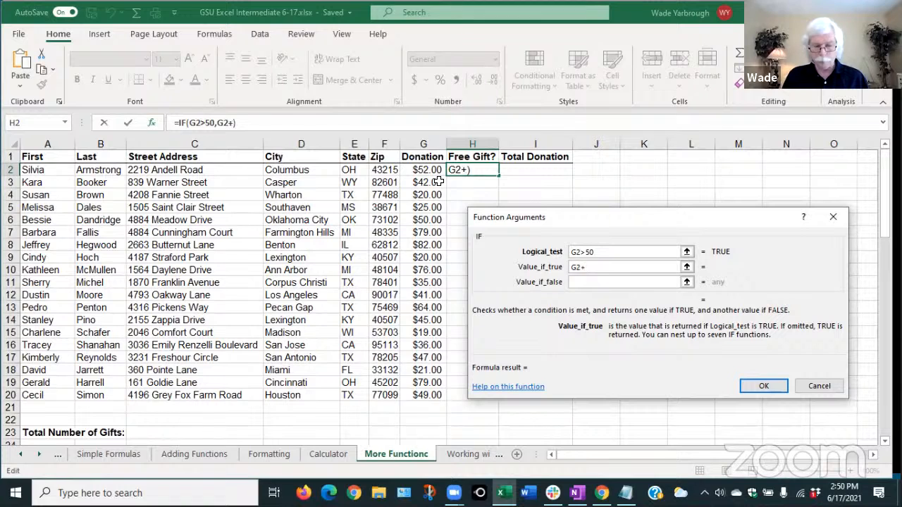
key("BackSpace")
key("BackSpace")
key("BackSpace")
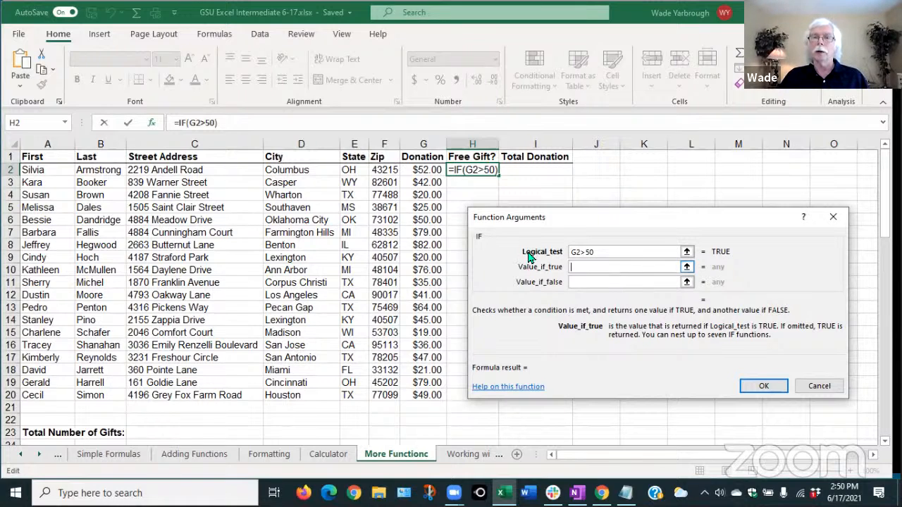
Step: Set the value if true to "Gift", finish the IF formula in H2 and fill it down through H20
left_click(584, 266)
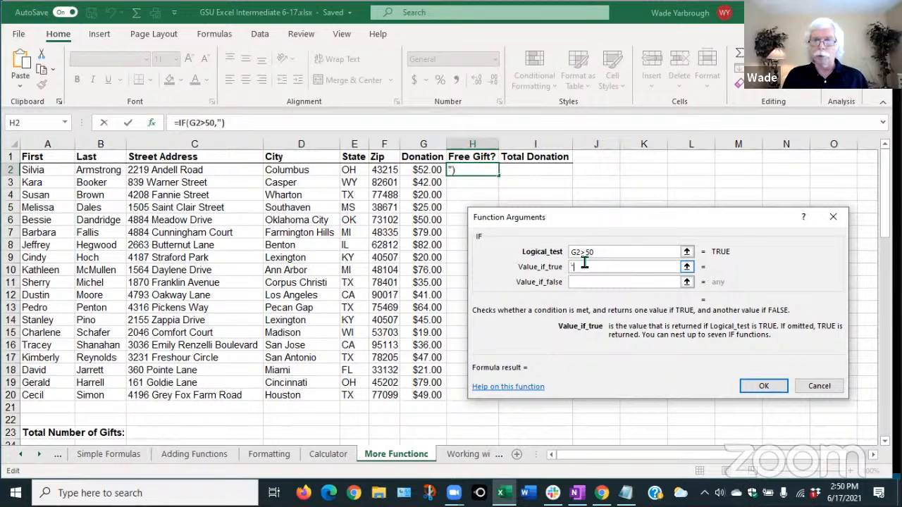
type("\"Gif")
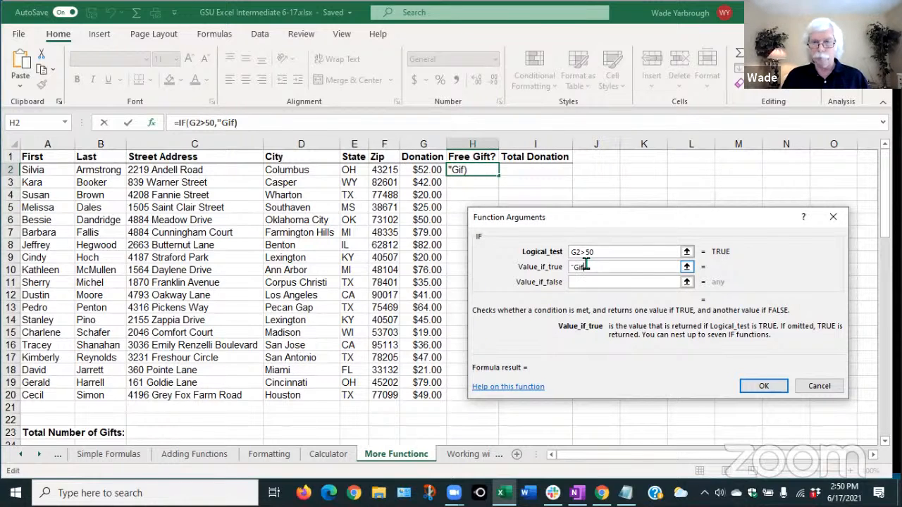
type("t")
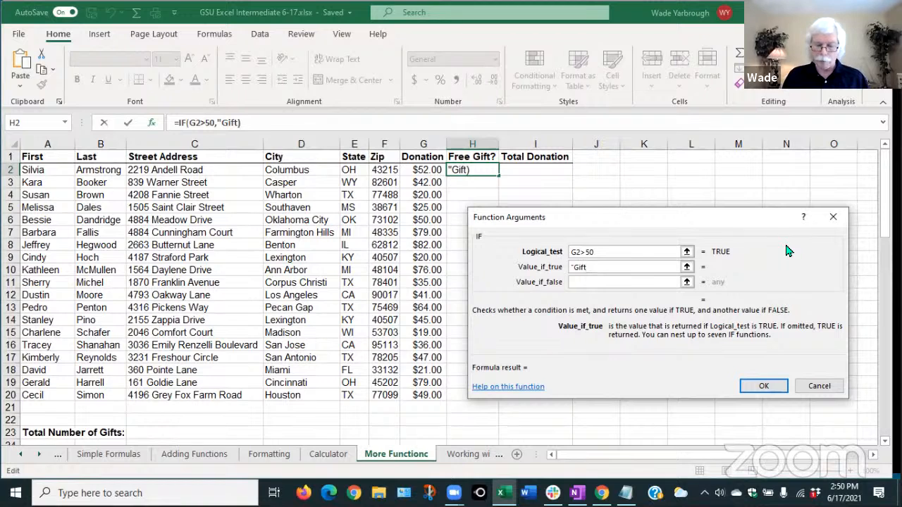
type("\"")
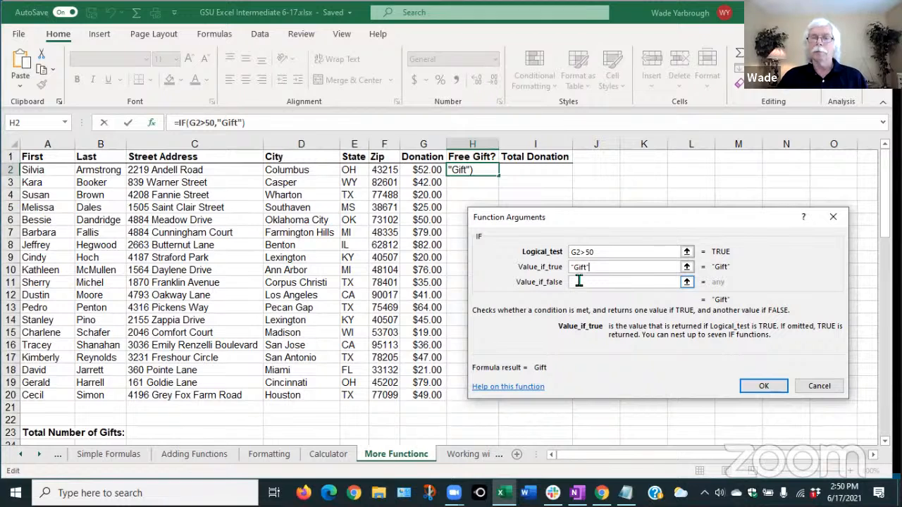
left_click(764, 388)
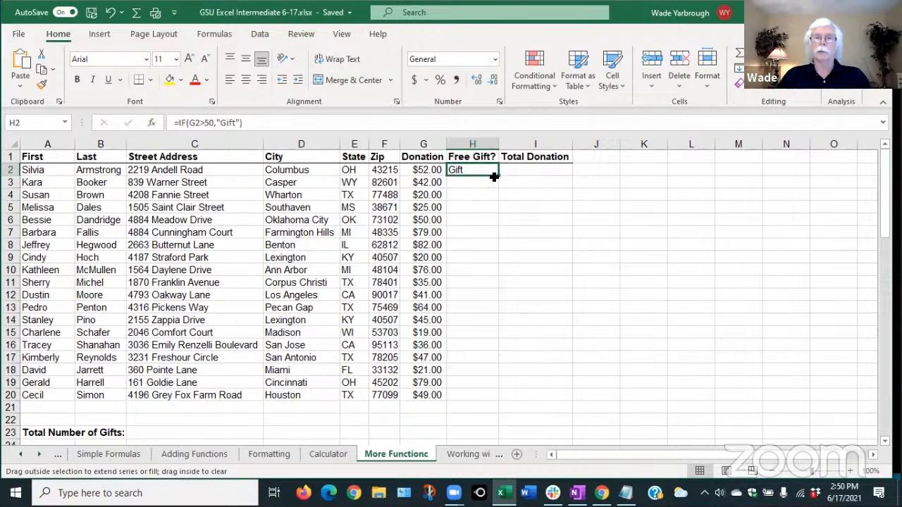
left_click_drag(494, 177, 499, 403)
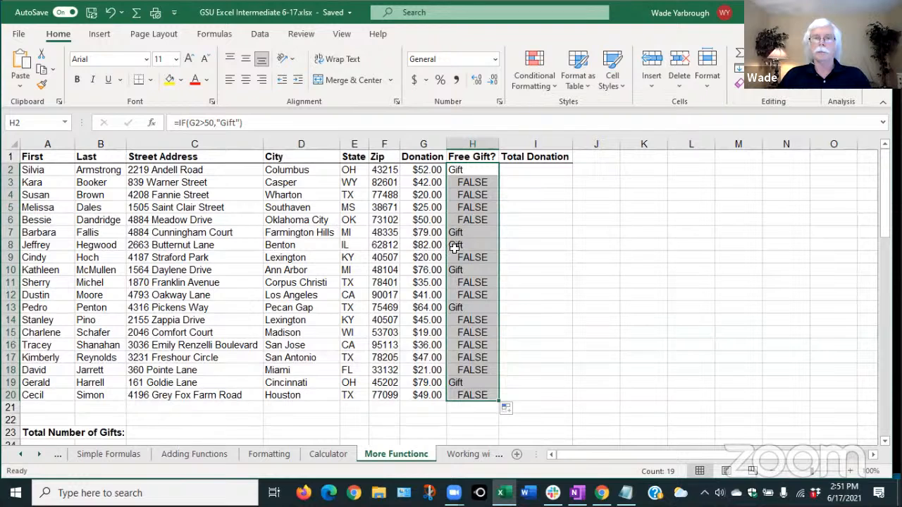
left_click(574, 323)
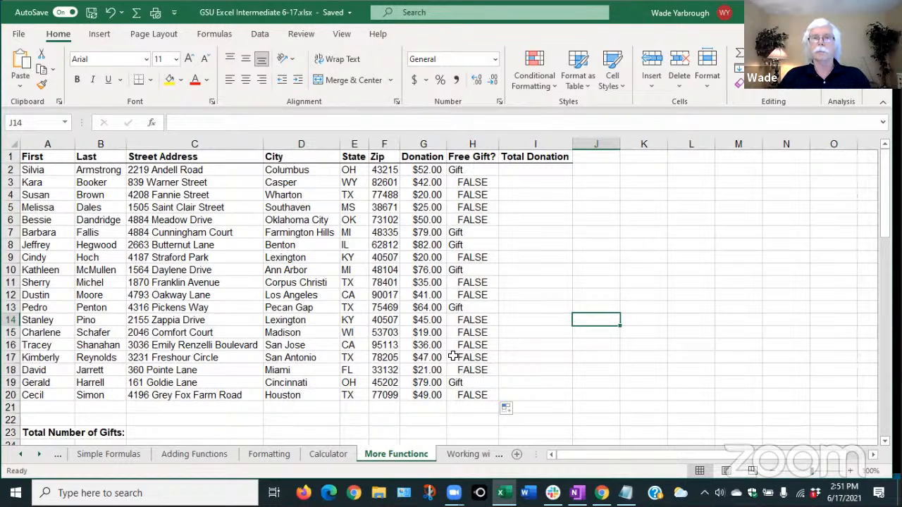
Step: Add a quoted space as the value if false in H2, making the formula =IF(G2>50,"Gift"," ")
left_click(474, 169)
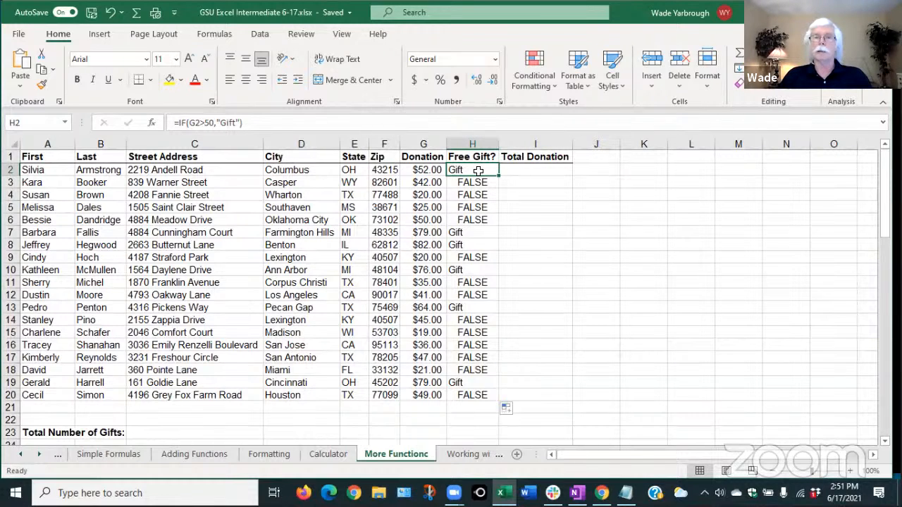
left_click(240, 123)
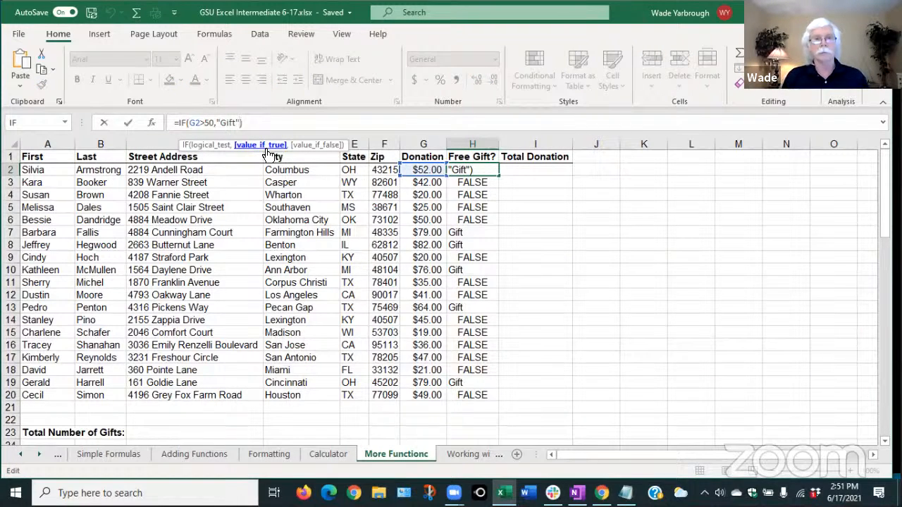
type(",")
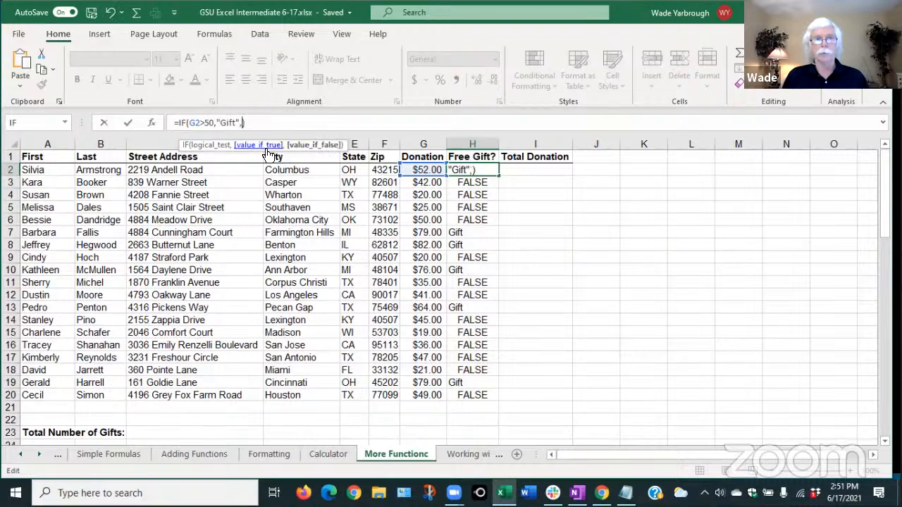
type("\"")
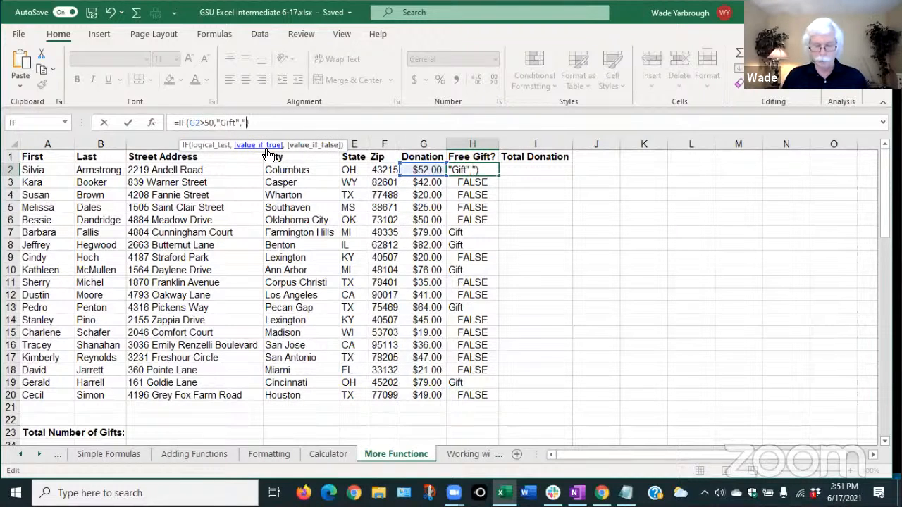
type(" \"")
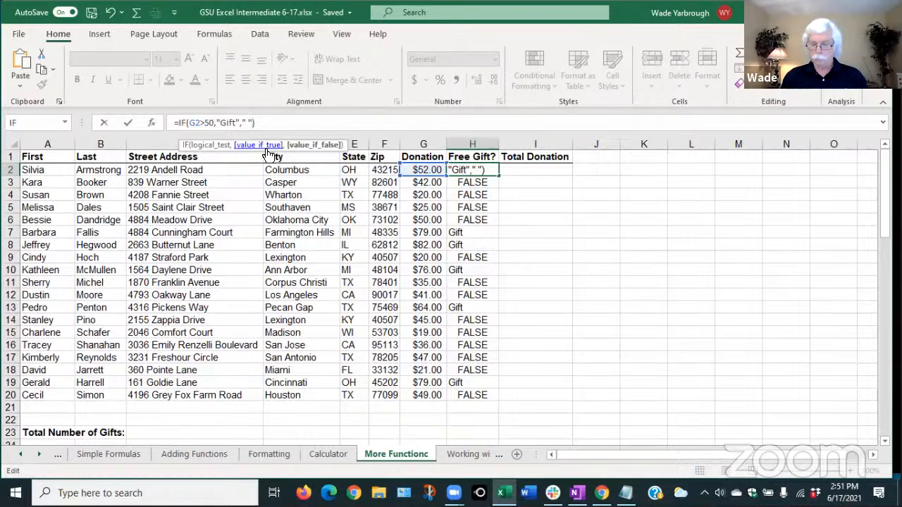
key("Return")
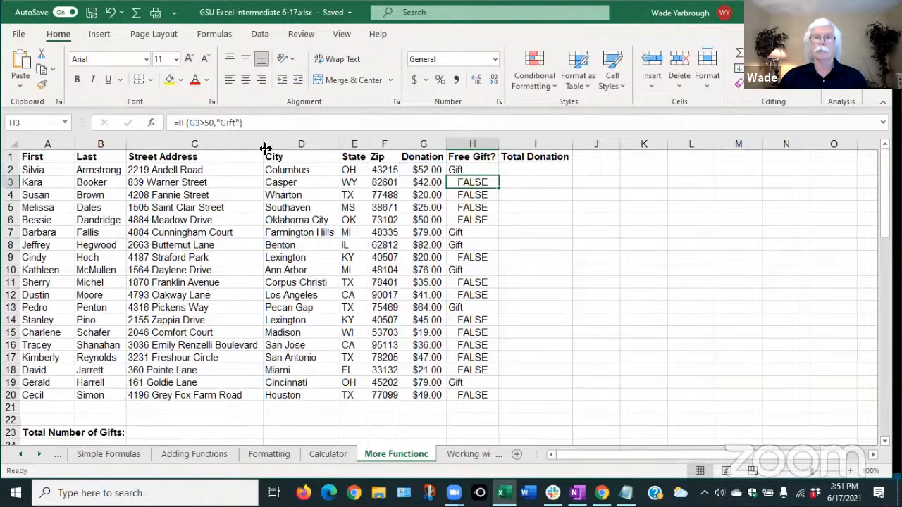
Step: Fill the revised IF formula from H2 down through H20 in the Free Gift? column
left_click(480, 169)
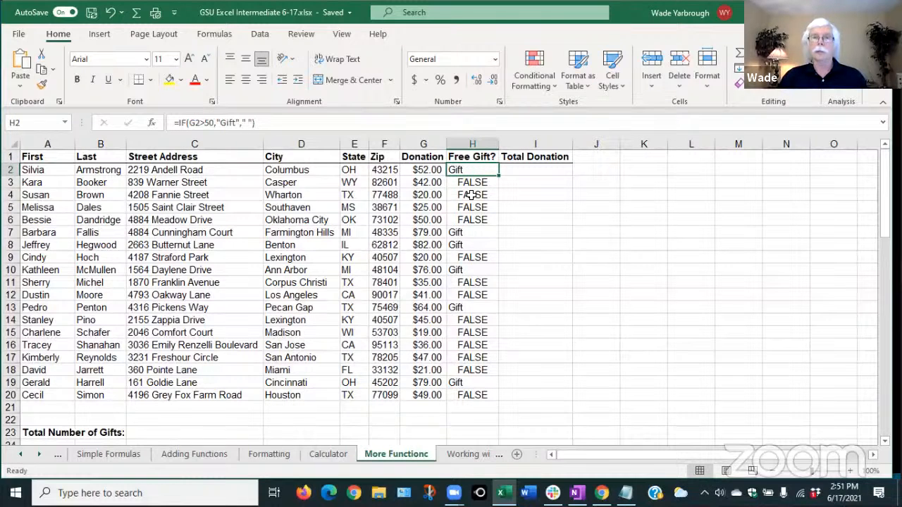
left_click_drag(466, 168, 480, 391)
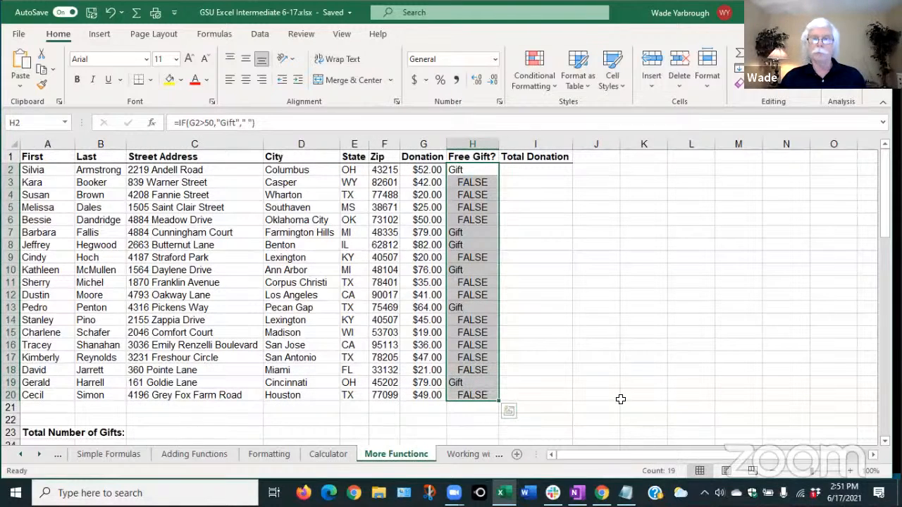
key("ctrl+d")
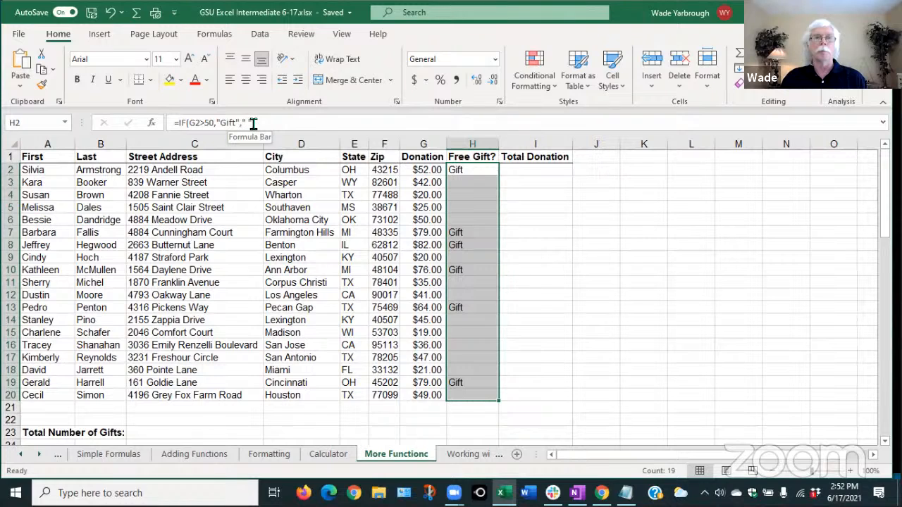
type("\")")
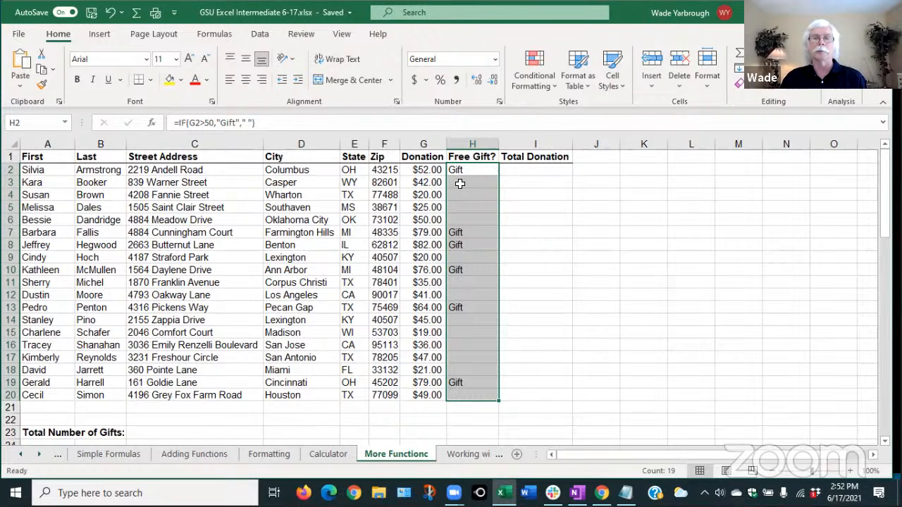
left_click(519, 183)
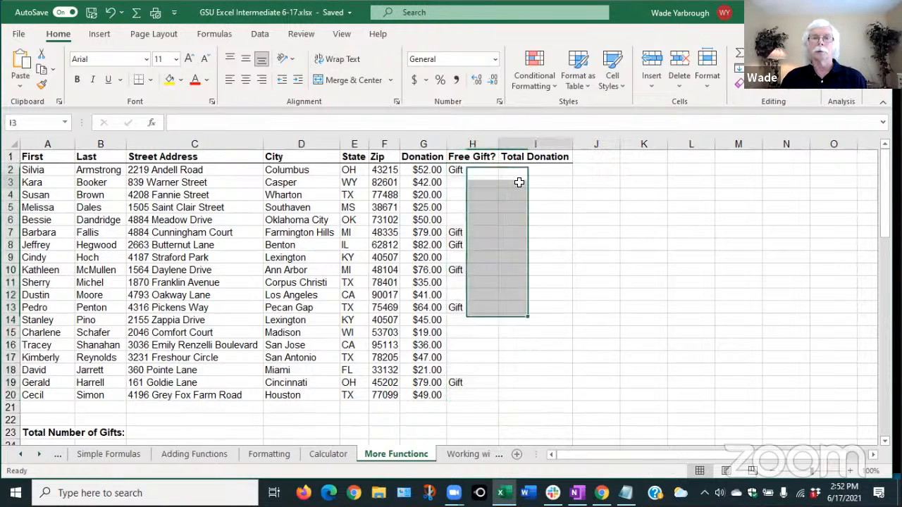
double_click(519, 182)
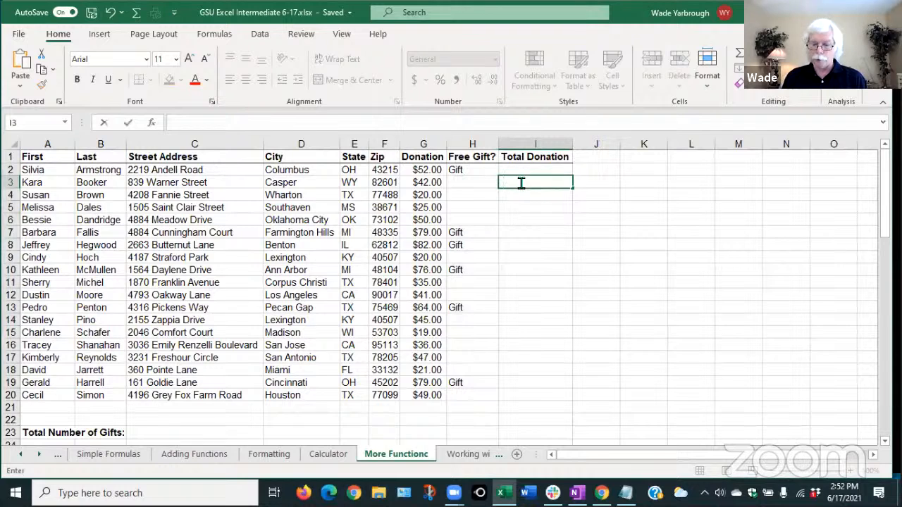
key("Return")
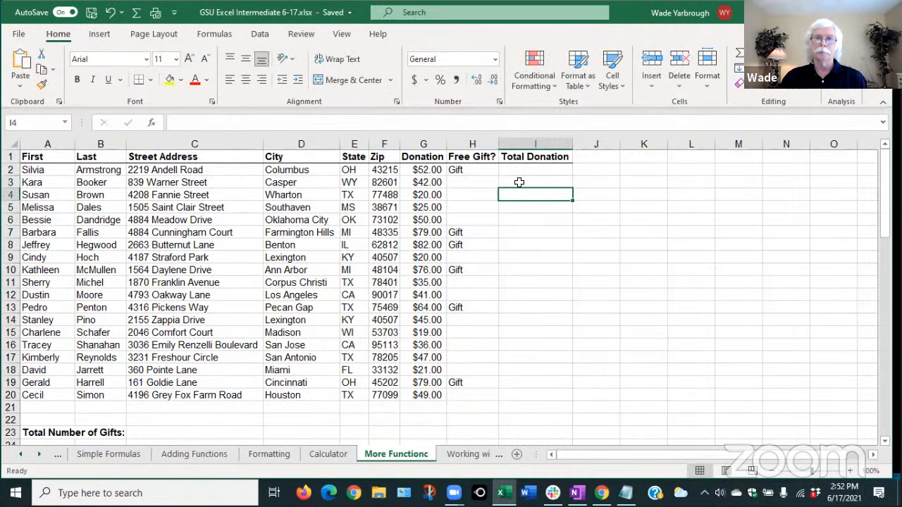
Step: Center the Free Gift? results in H2:H20 horizontally
left_click(465, 182)
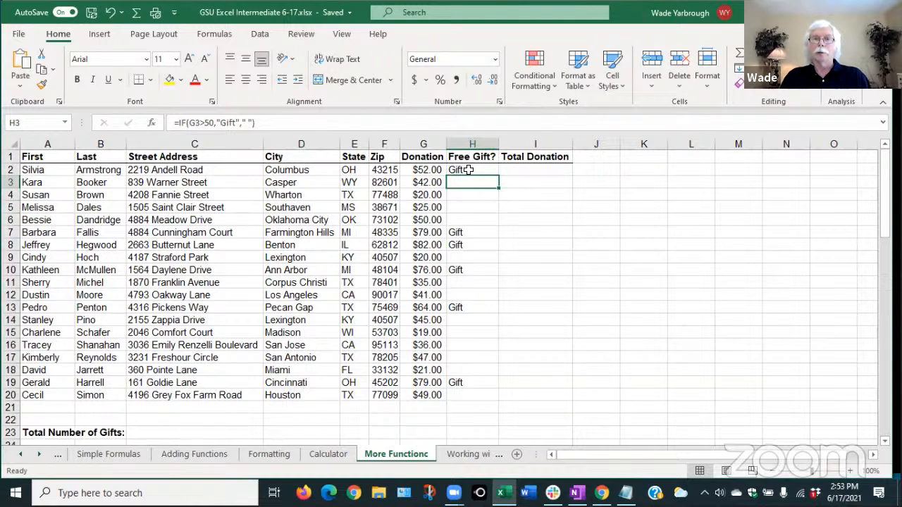
left_click_drag(469, 170, 486, 392)
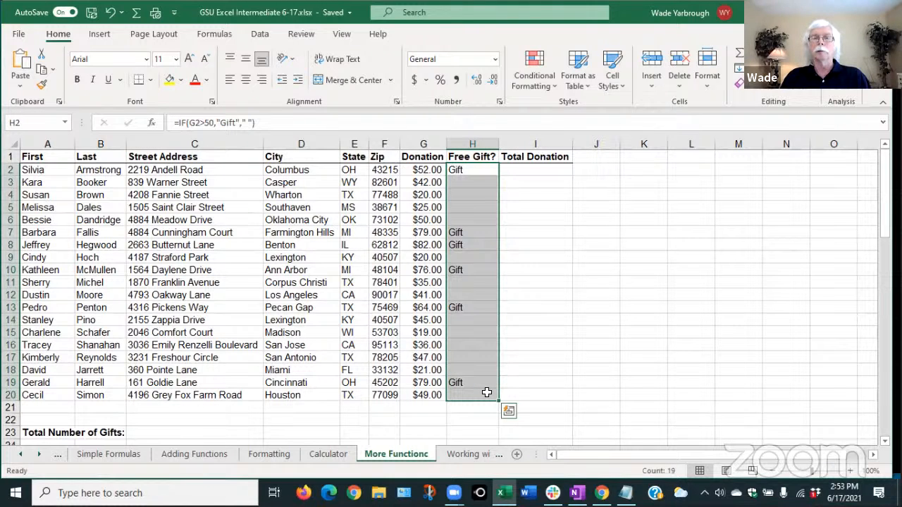
left_click(245, 80)
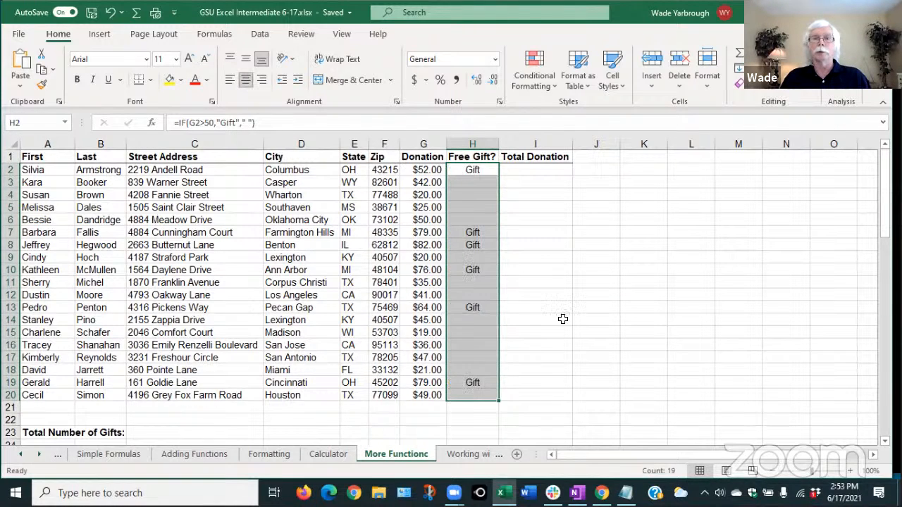
left_click(563, 319)
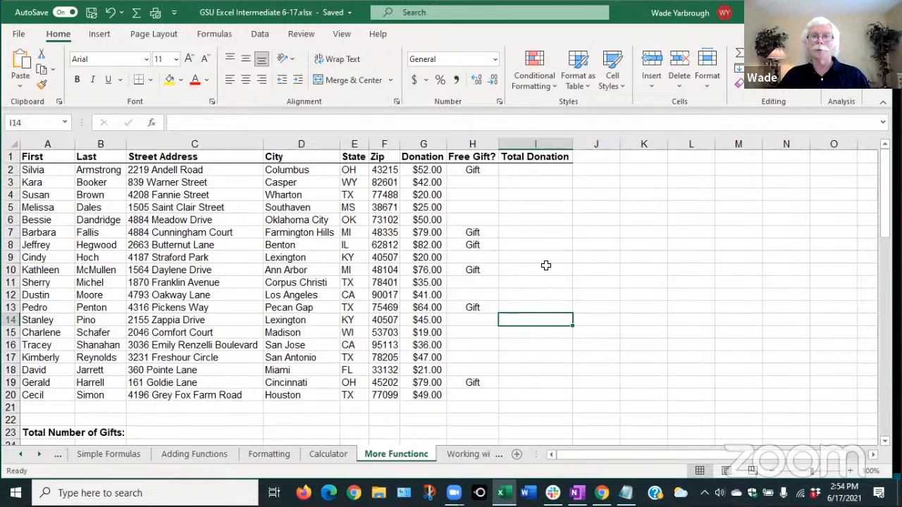
Step: Start an IF function in I2 under Total Donation with the logical test E2="TX"
left_click(526, 171)
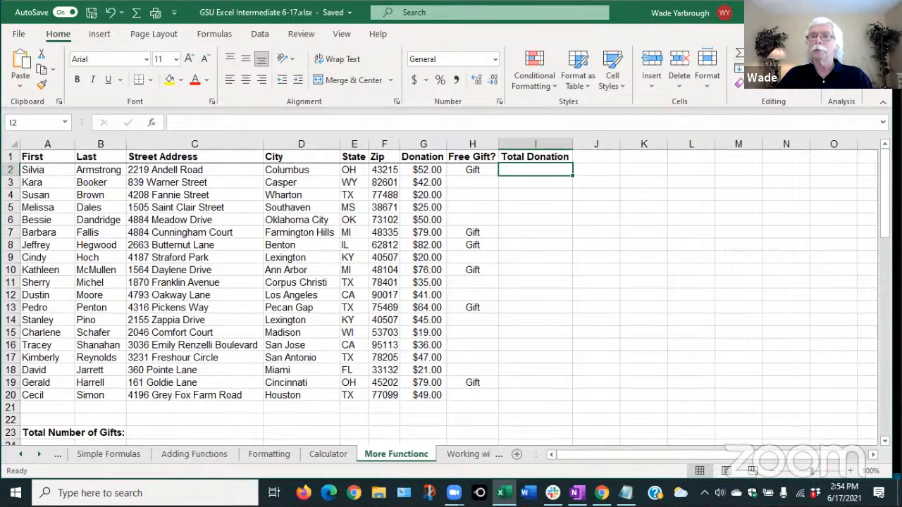
left_click(749, 53)
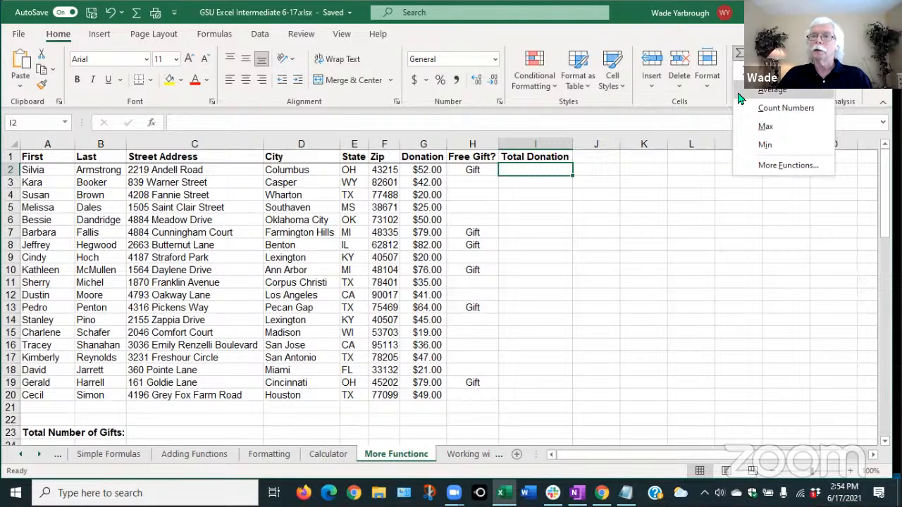
left_click(768, 165)
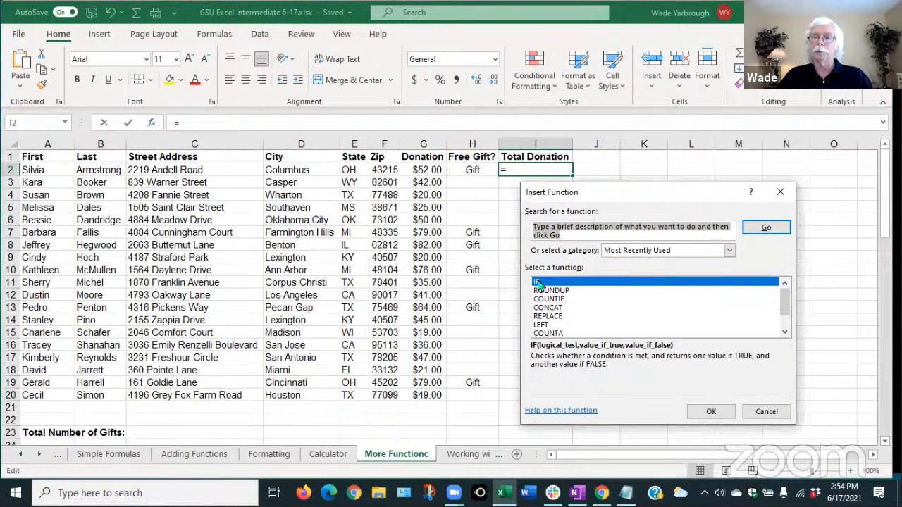
left_click(711, 411)
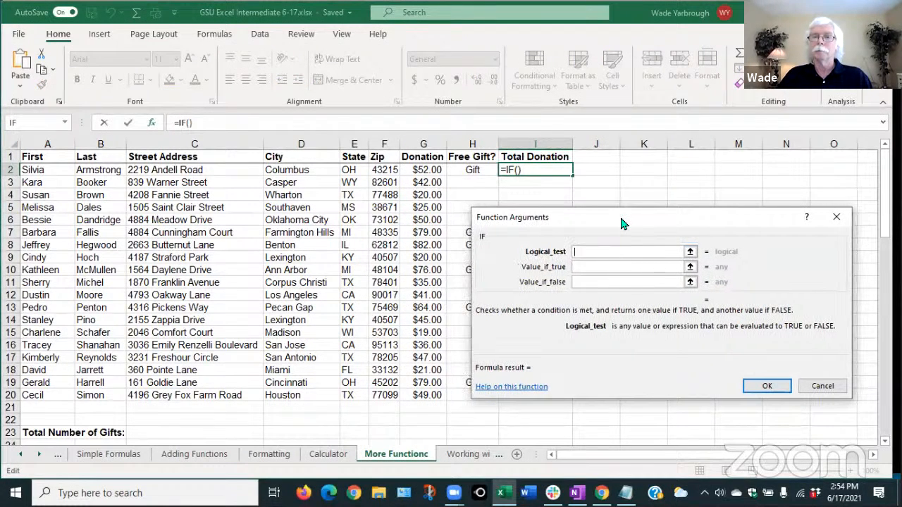
left_click_drag(623, 223, 637, 238)
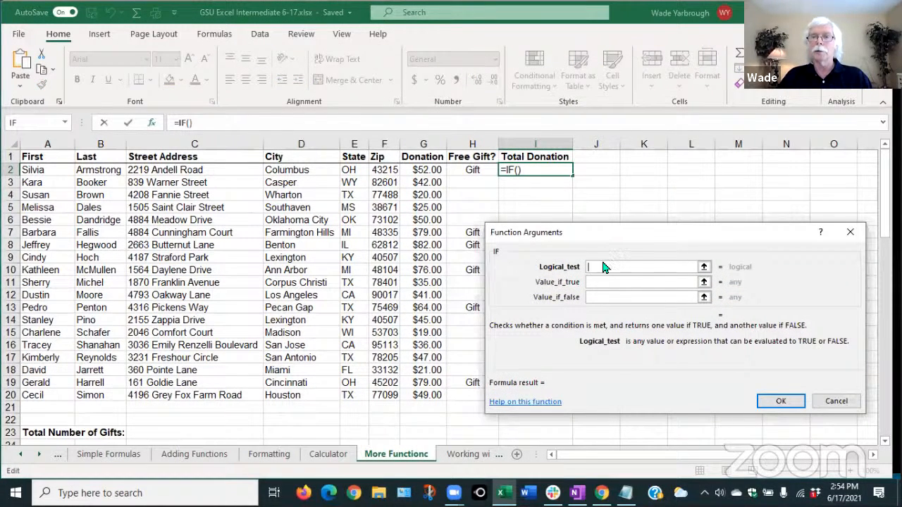
left_click(348, 170)
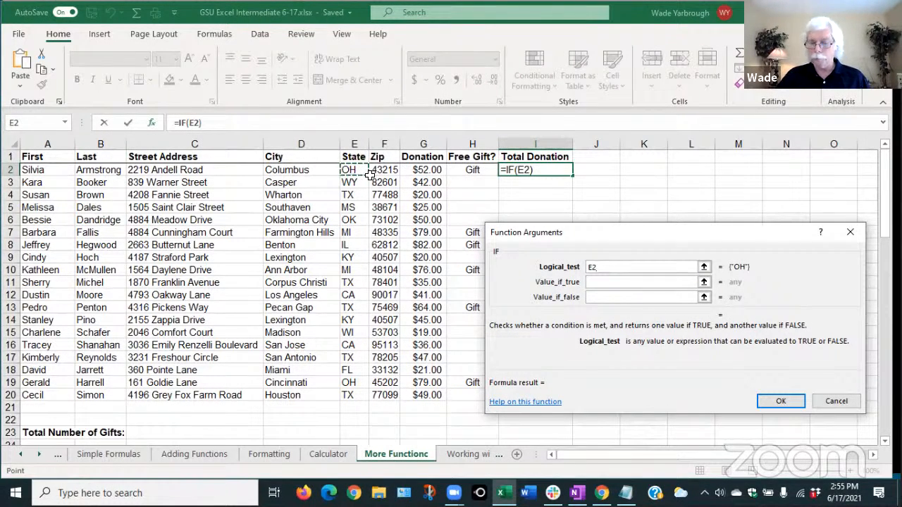
type("=\"")
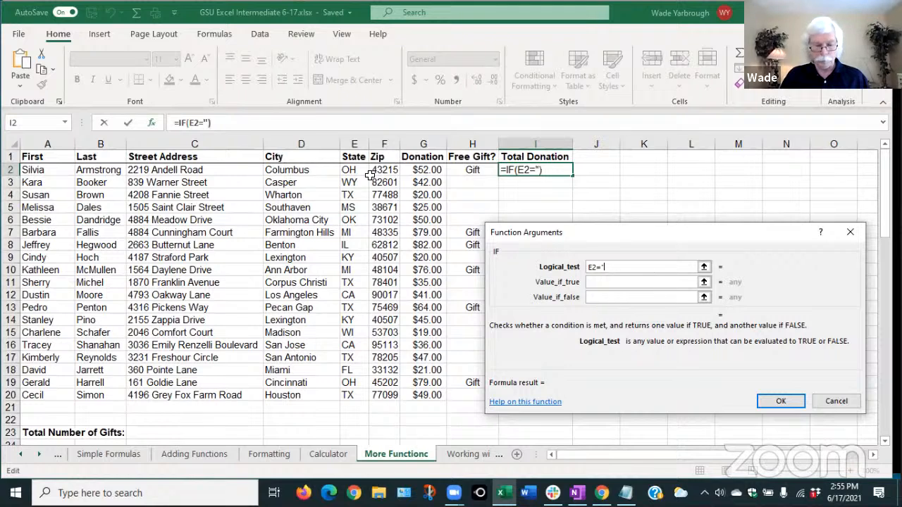
type("TX\"")
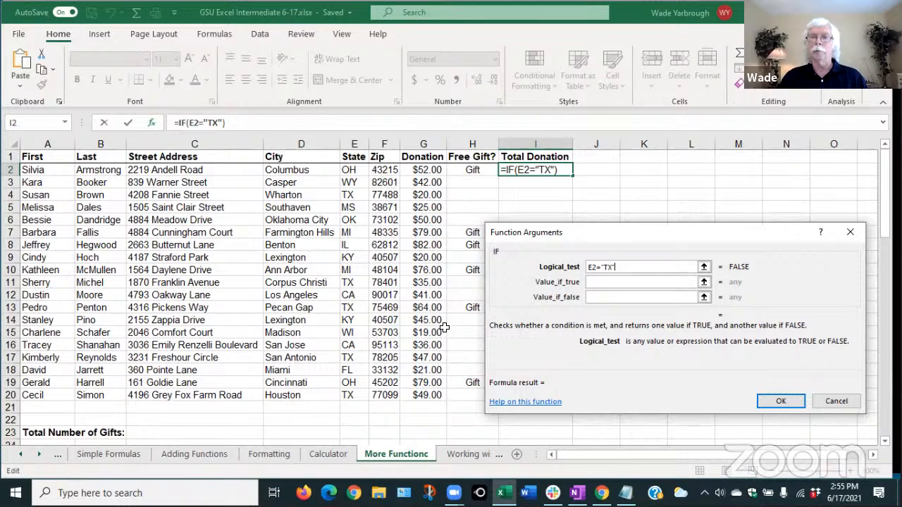
Step: Set the value if true to G2+20 and the value if false to G2, and finish the IF formula in I2
left_click(593, 281)
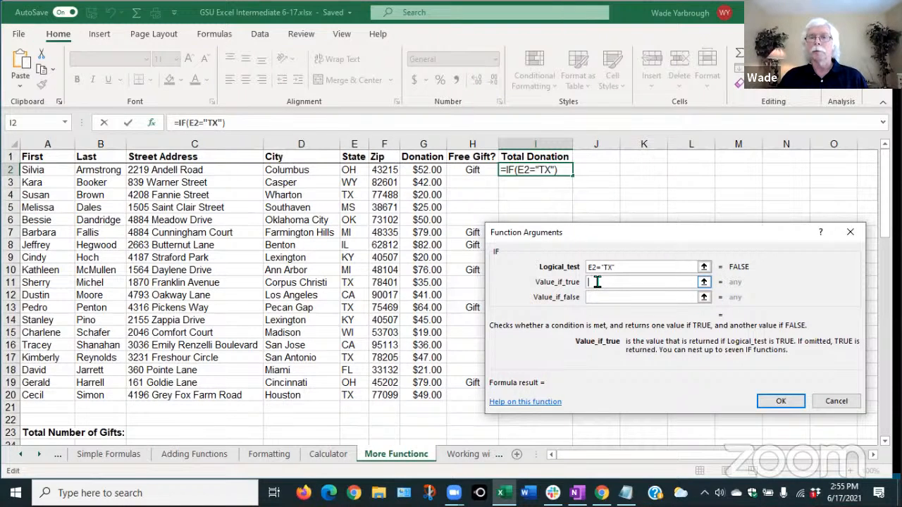
left_click(422, 170)
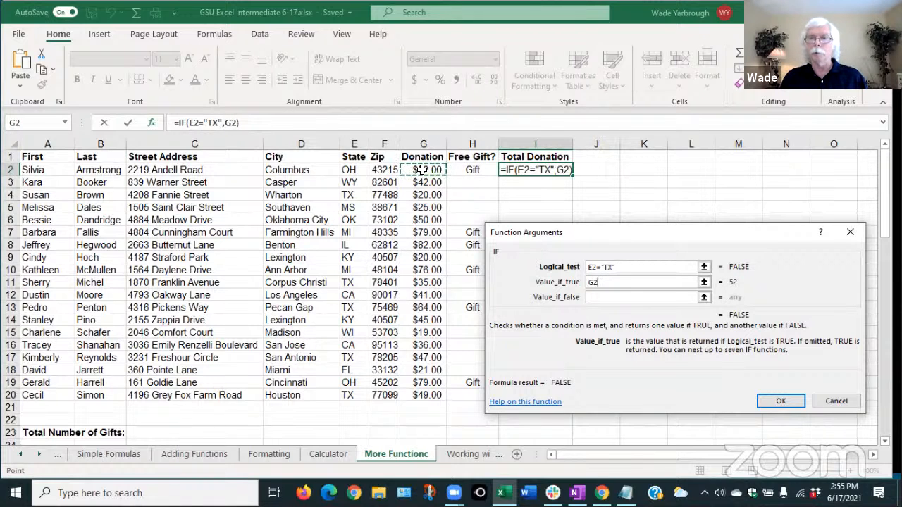
type("+")
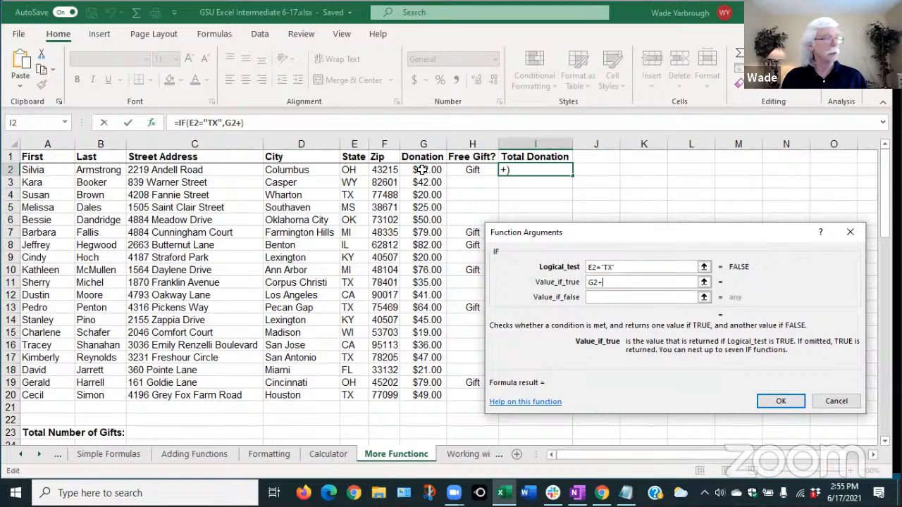
type("20")
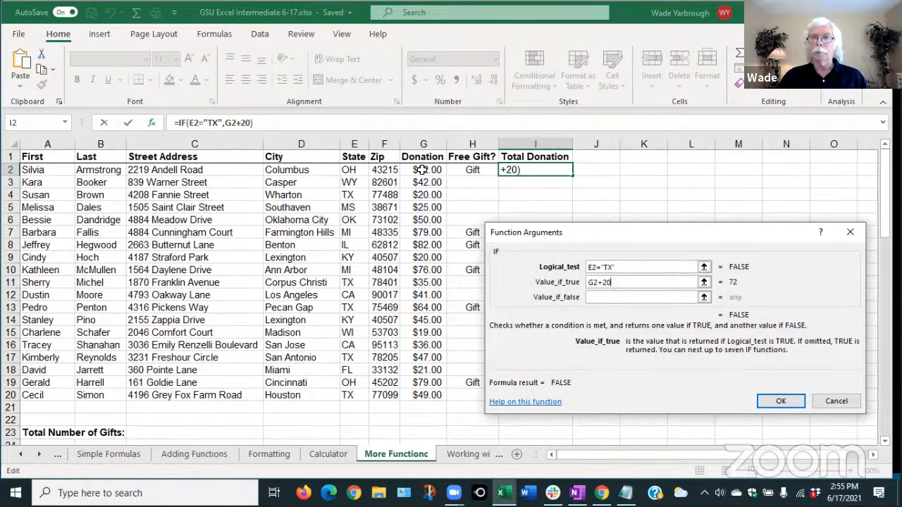
left_click(592, 296)
left_click(423, 171)
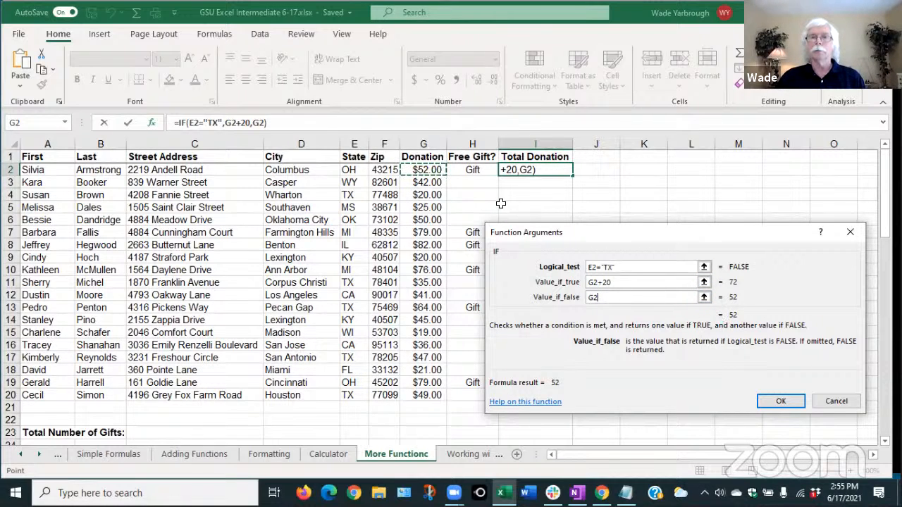
left_click(781, 402)
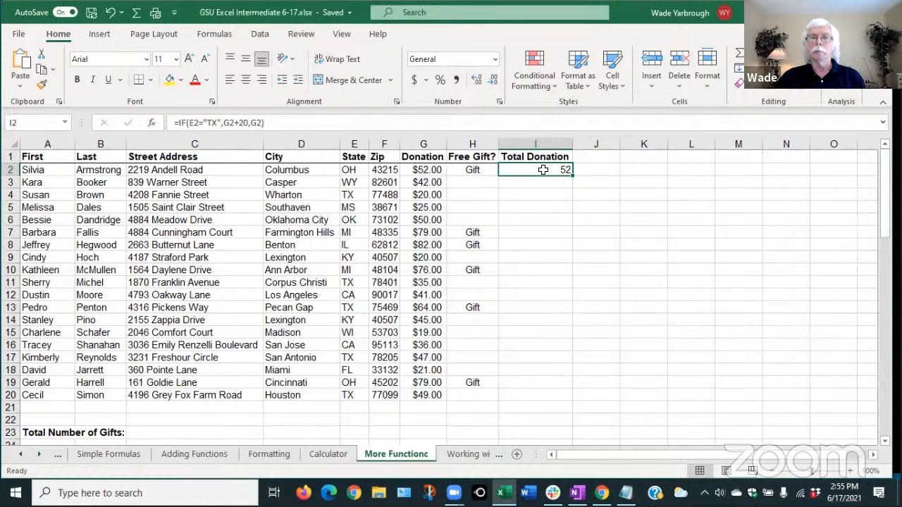
Step: Fill the Total Donation formula from I2 down through I20 and check it against the donations in the TX rows
left_click_drag(544, 170, 528, 388)
key("ctrl+d")
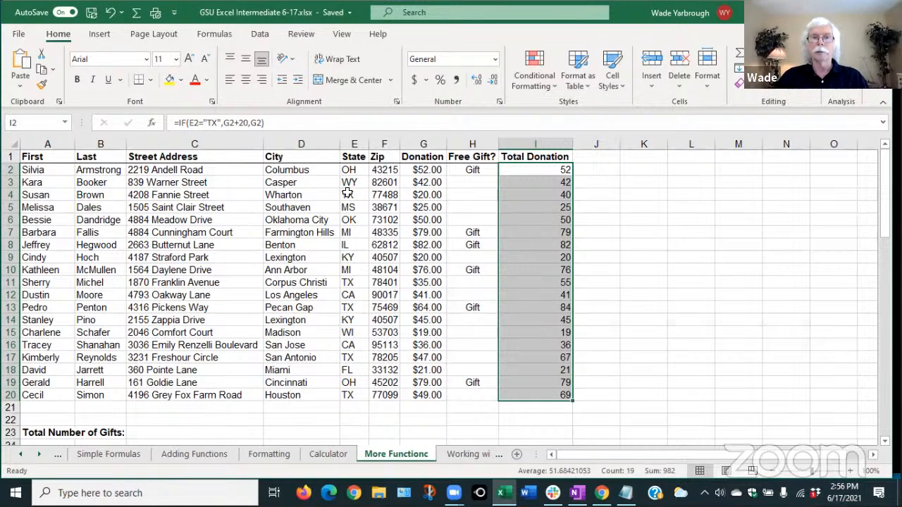
left_click(425, 198)
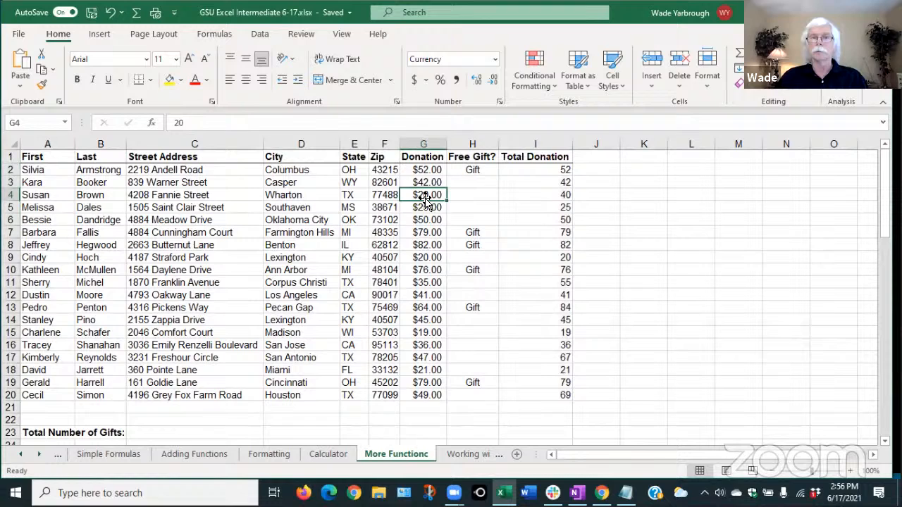
left_click(564, 195)
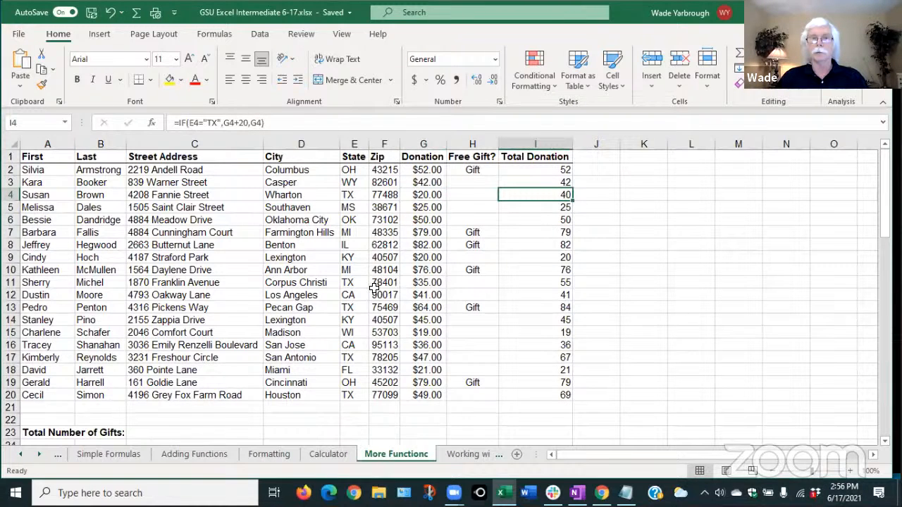
left_click(566, 285)
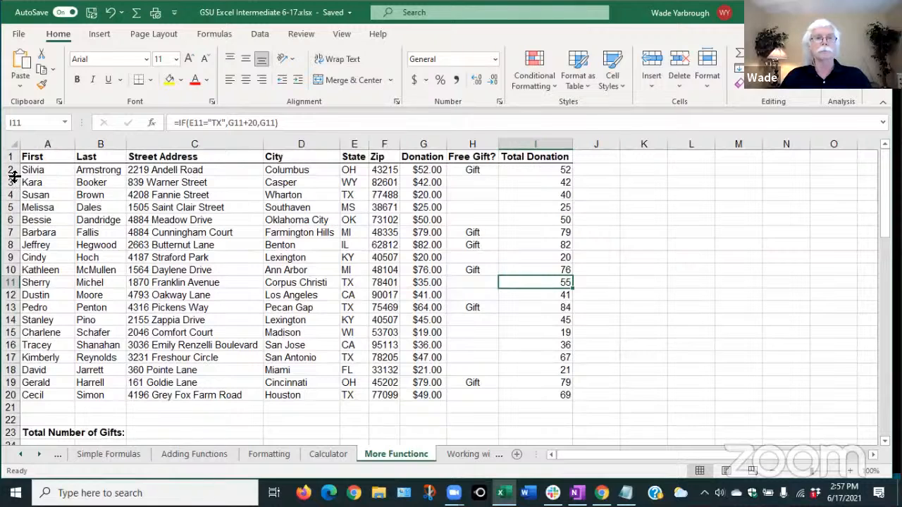
Step: Insert a new column before Street Address and enter the header "Full Name" in C1
left_click(176, 142)
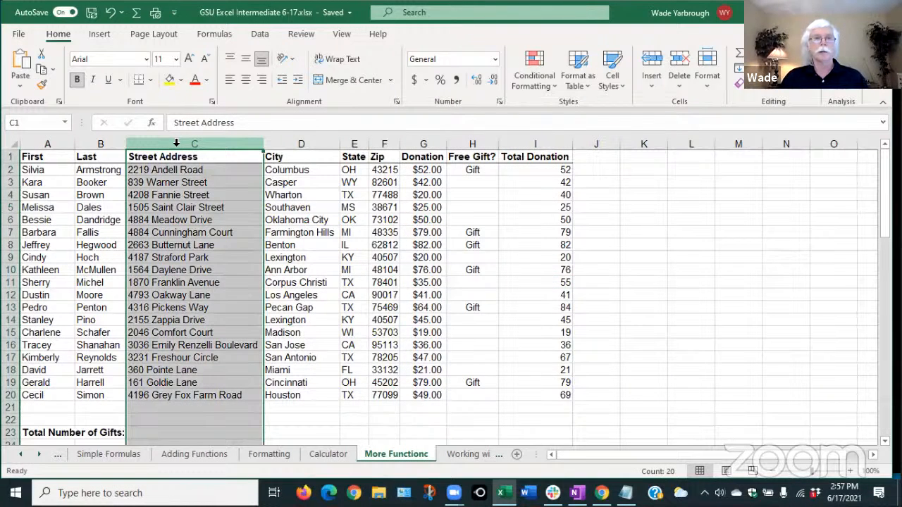
right_click(166, 184)
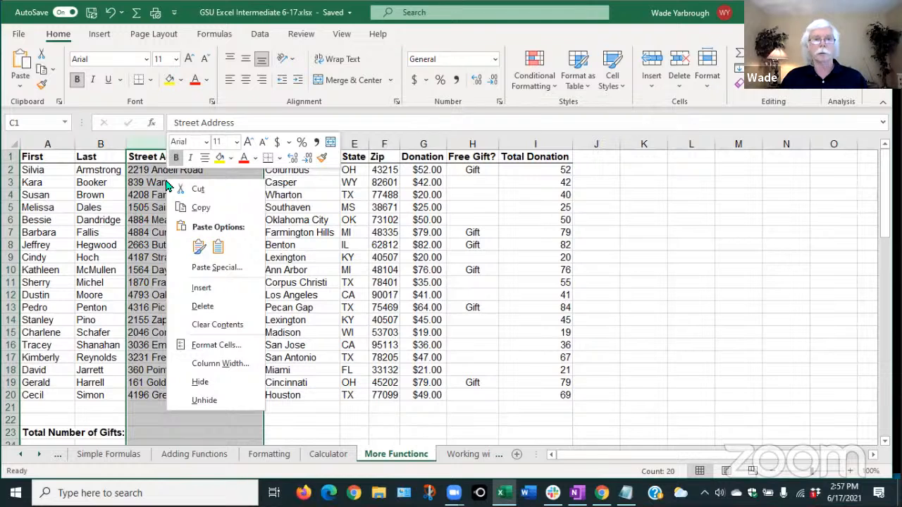
left_click(201, 287)
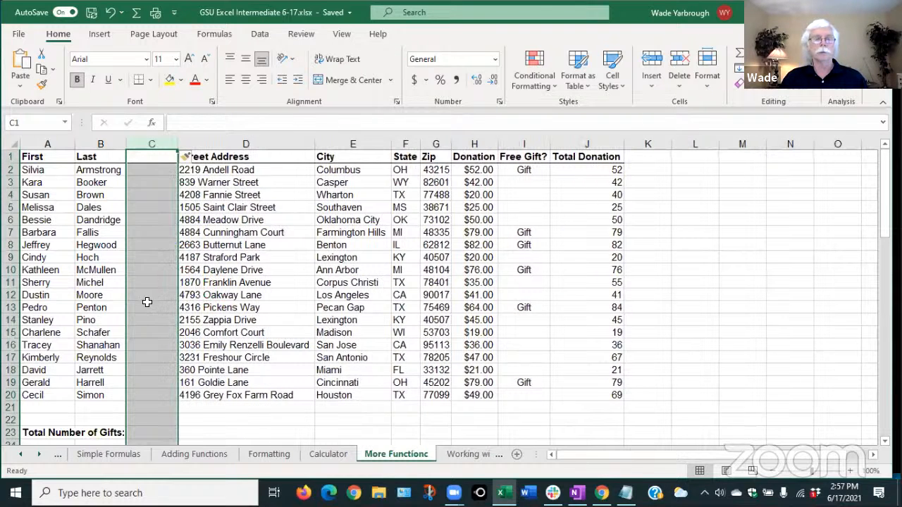
left_click(150, 158)
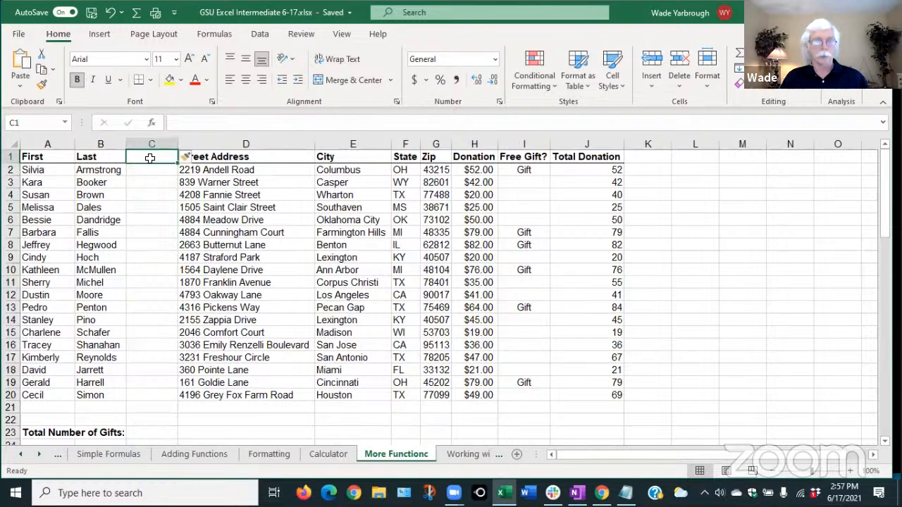
type("Full Name")
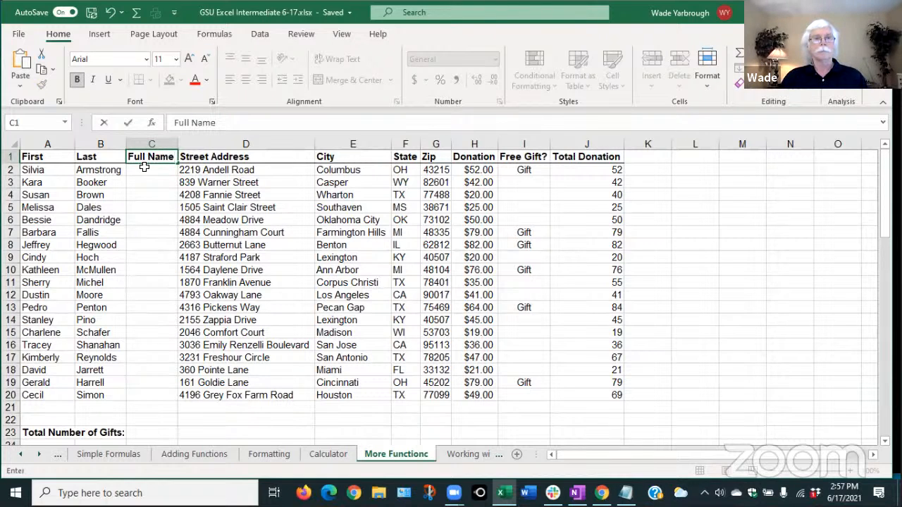
left_click(142, 170)
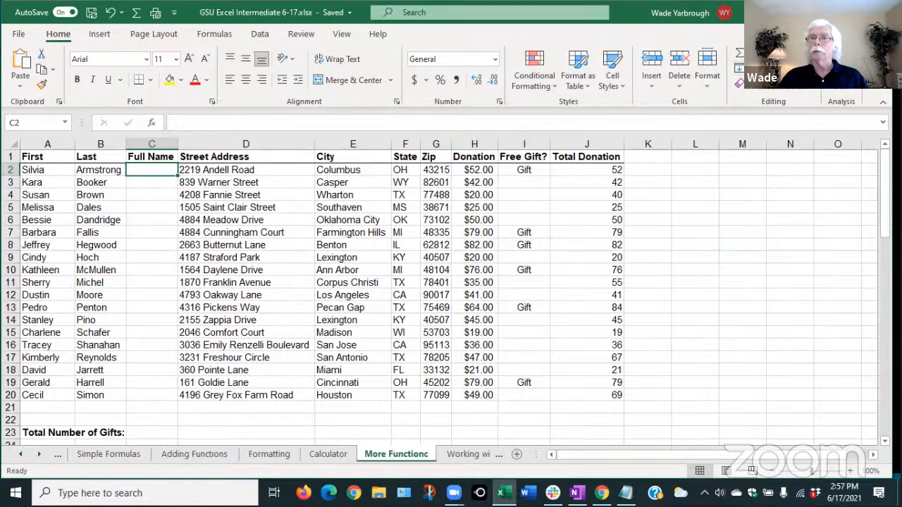
left_click(768, 52)
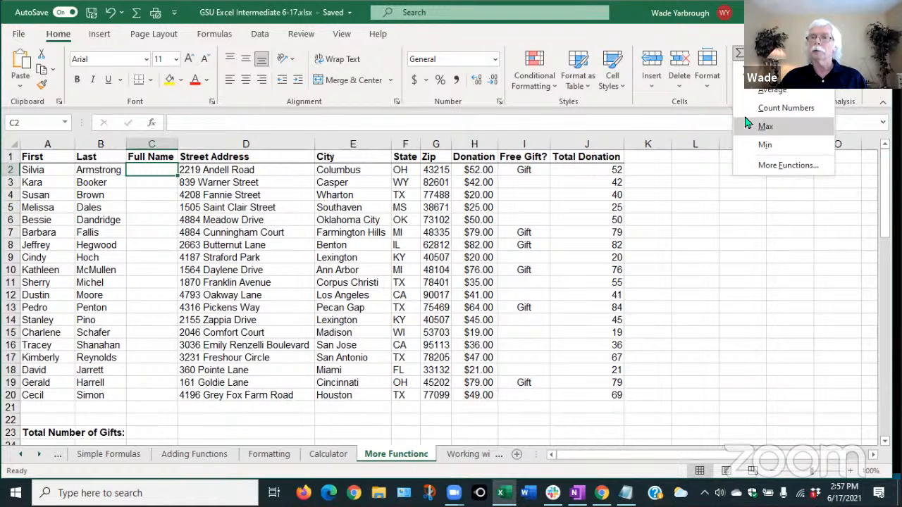
left_click(779, 167)
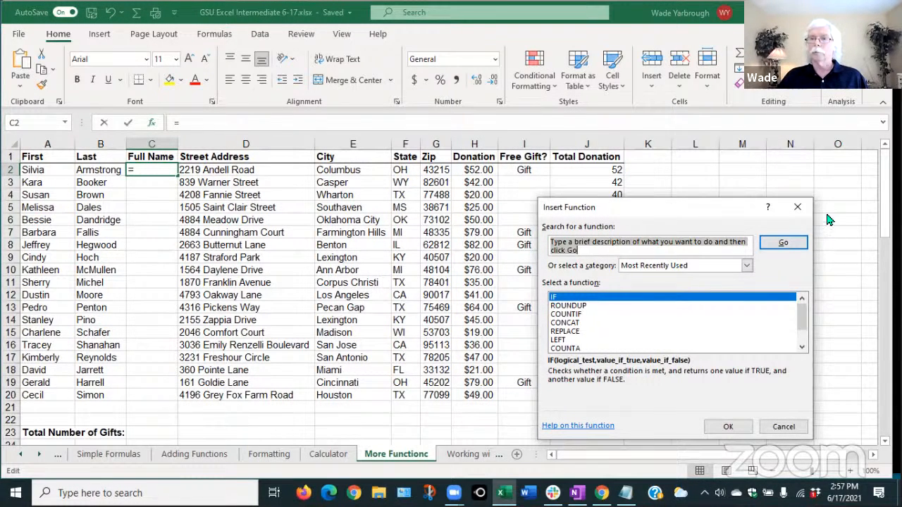
left_click(800, 209)
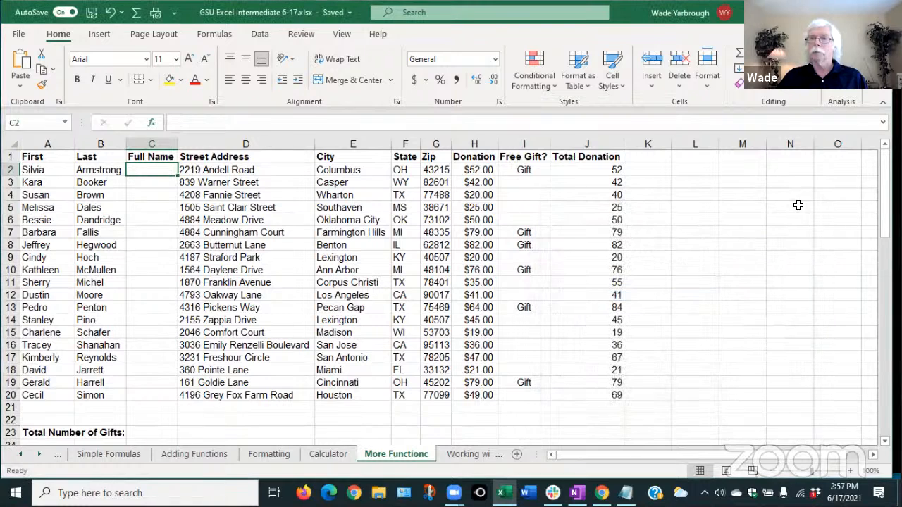
Step: Start a CONCAT text function in C2 under Full Name and set Text1 to the first name in A2
left_click(208, 38)
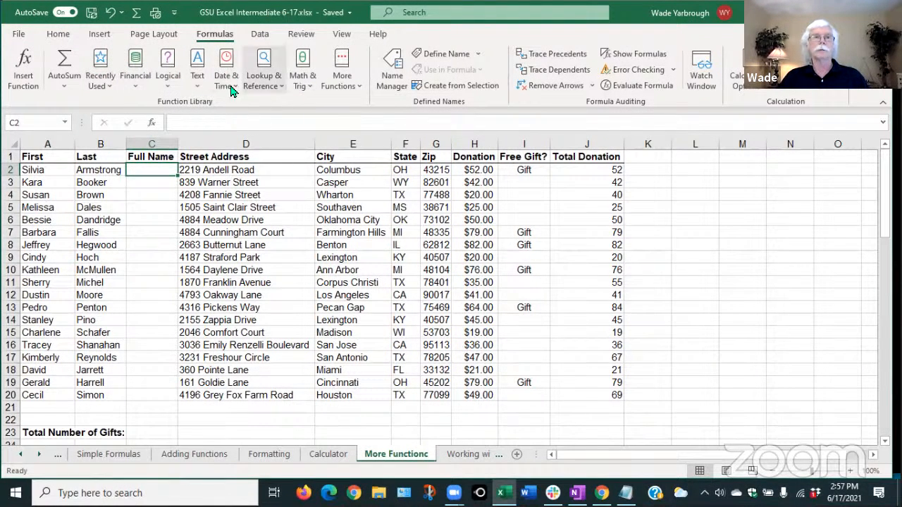
left_click(196, 83)
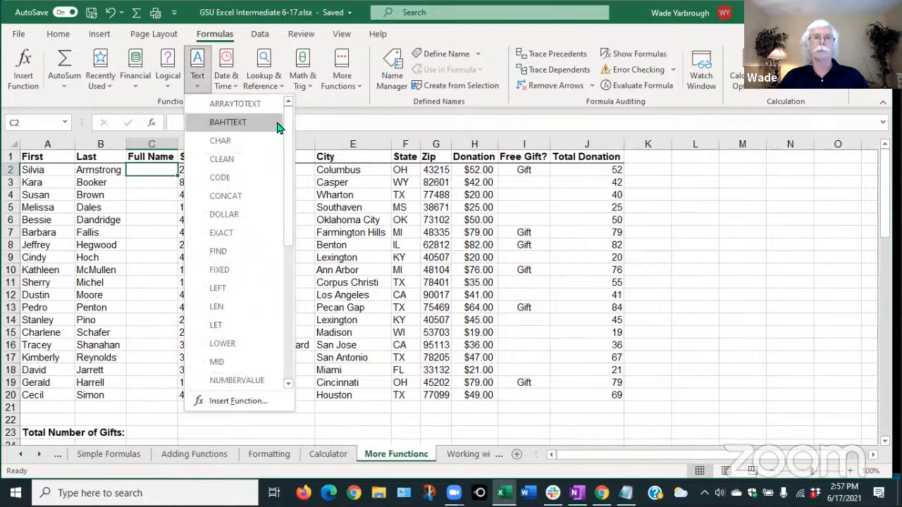
mouse_move(287, 127)
left_mouse_down()
mouse_move(272, 249)
mouse_move(285, 118)
left_mouse_up()
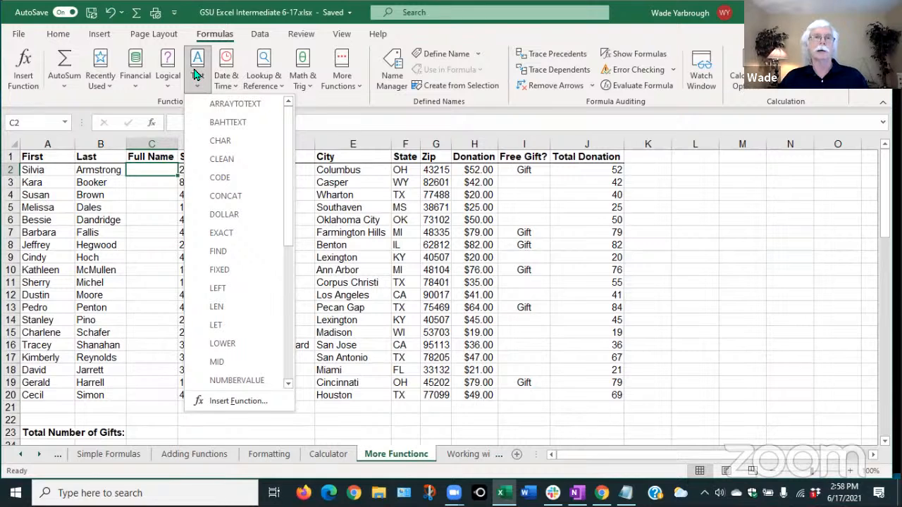
left_click_drag(288, 136, 285, 156)
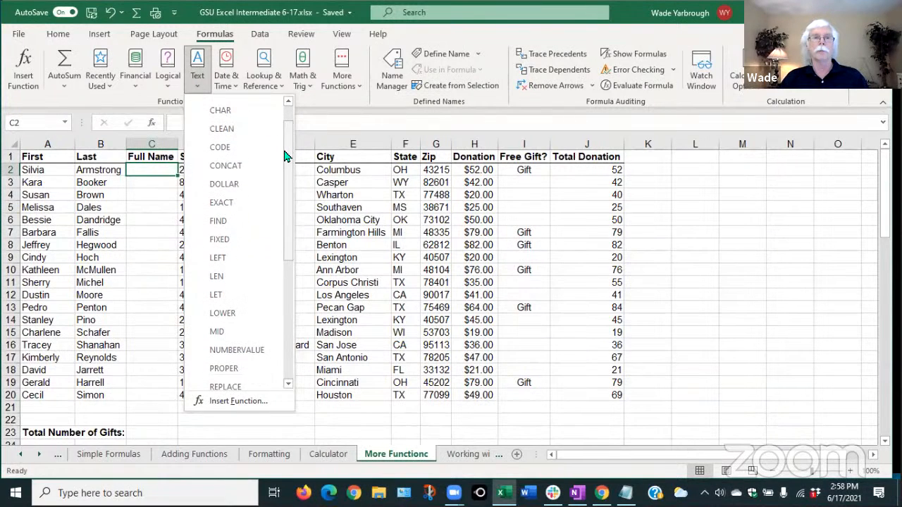
left_click(224, 166)
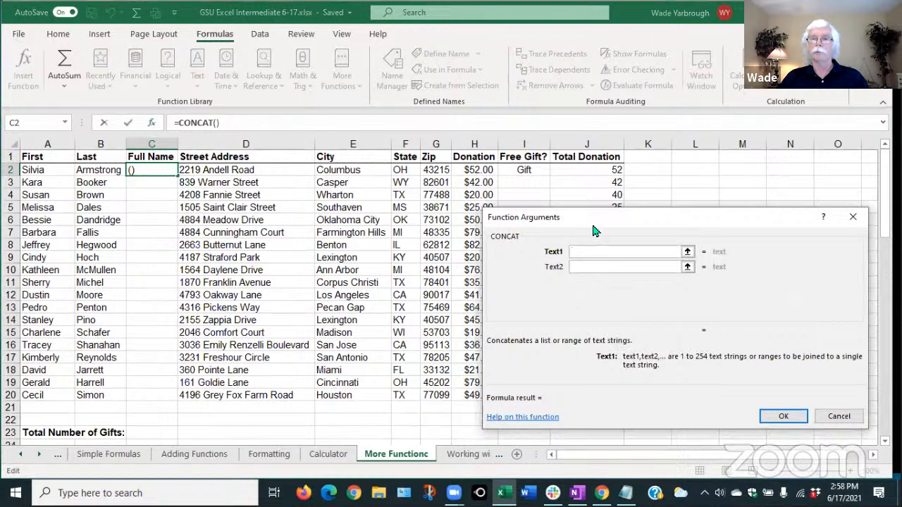
left_click_drag(609, 218, 570, 196)
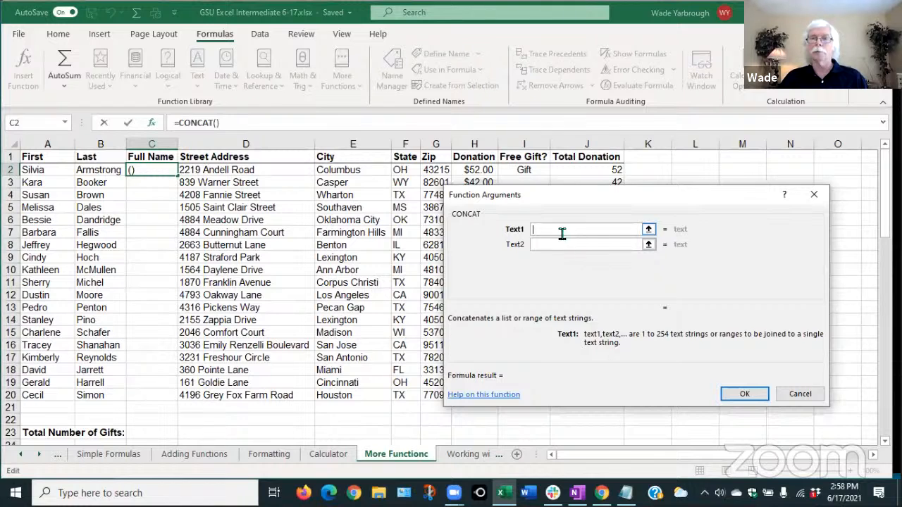
left_click(34, 170)
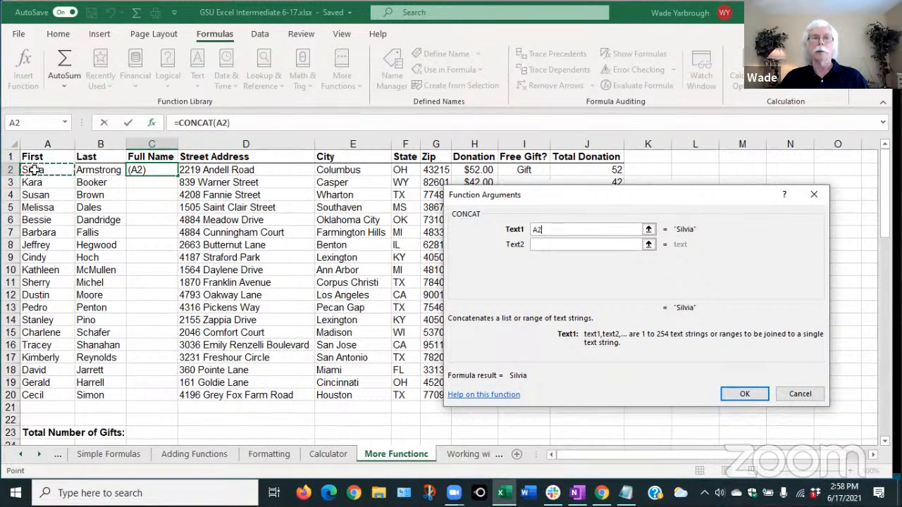
Step: Set Text2 to a quoted space " " and Text3 to B2, and finish the CONCAT formula in C2
left_click(536, 244)
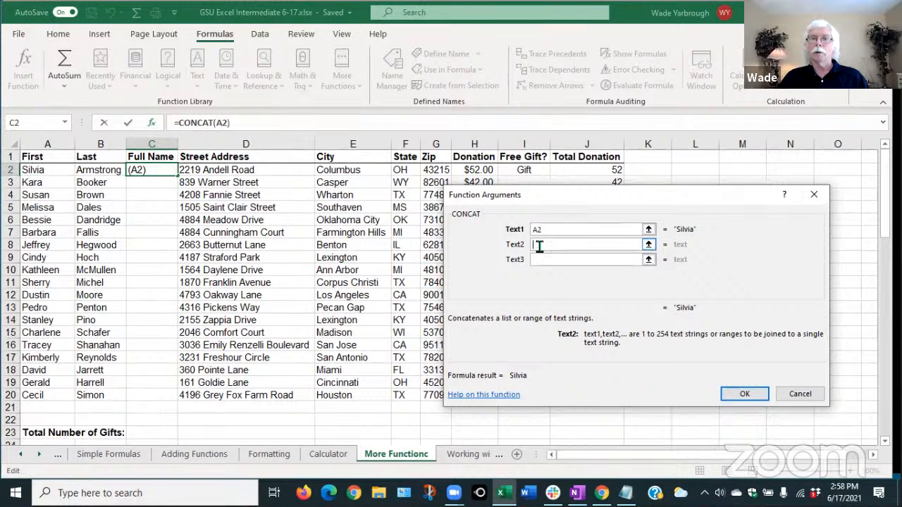
left_click(95, 171)
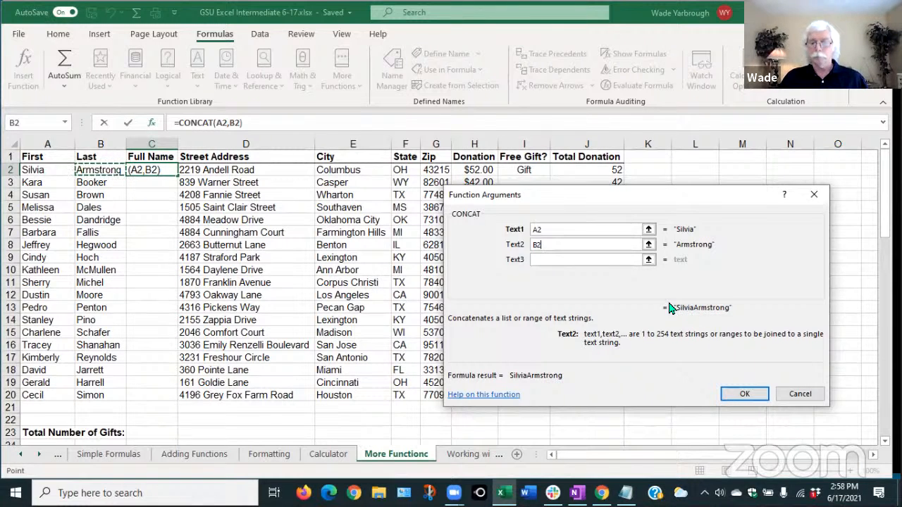
key("BackSpace")
key("BackSpace")
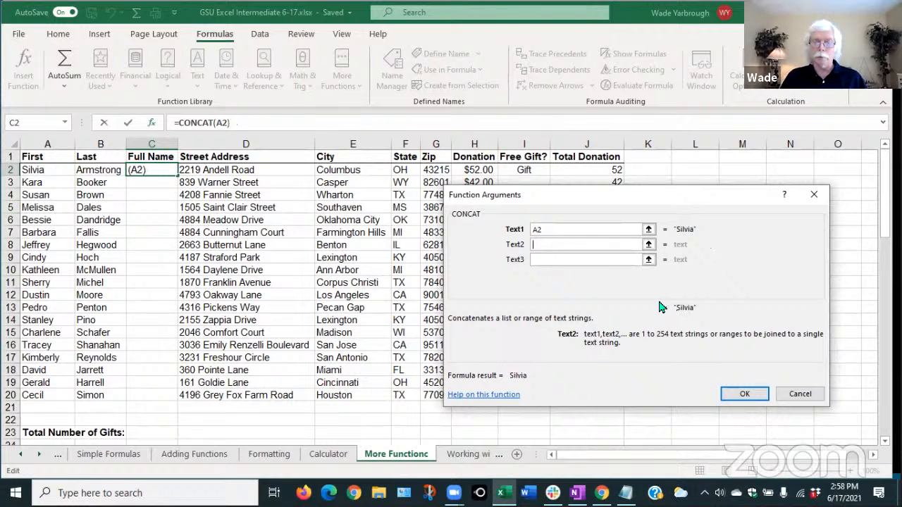
type("\" \"")
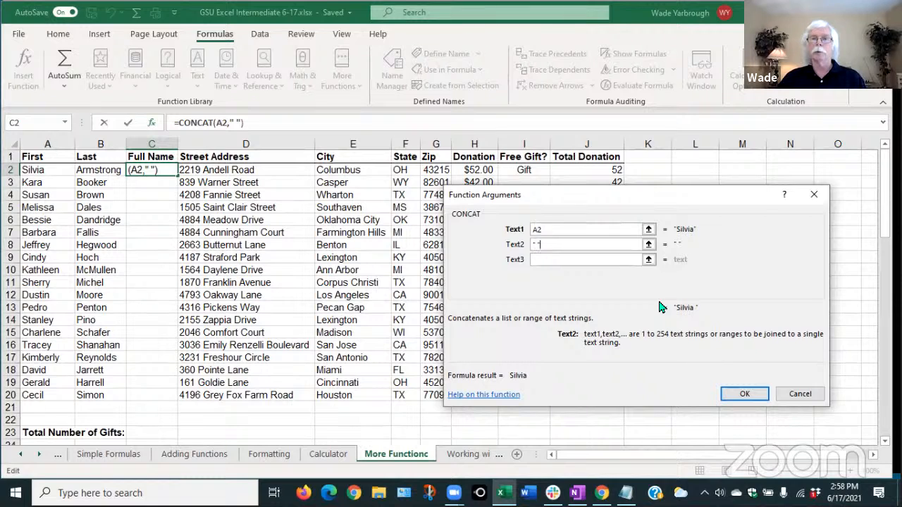
left_click(555, 259)
left_click(94, 169)
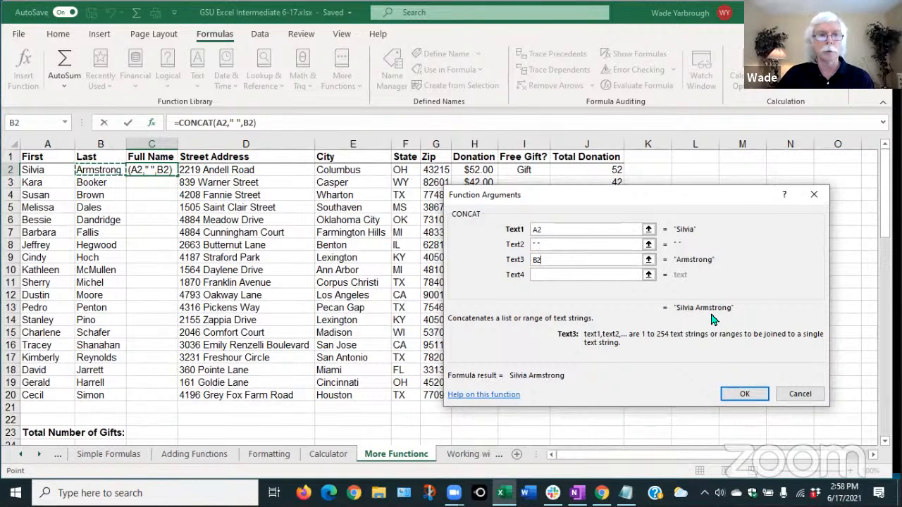
left_click(743, 396)
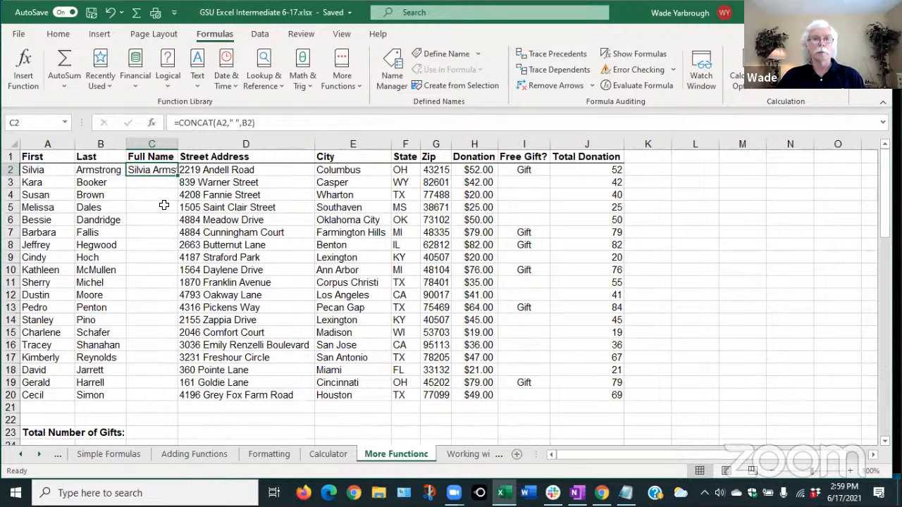
Step: Fill the CONCAT formula from C2 down through C20 and autofit column C to the full names
left_click_drag(176, 177, 173, 400)
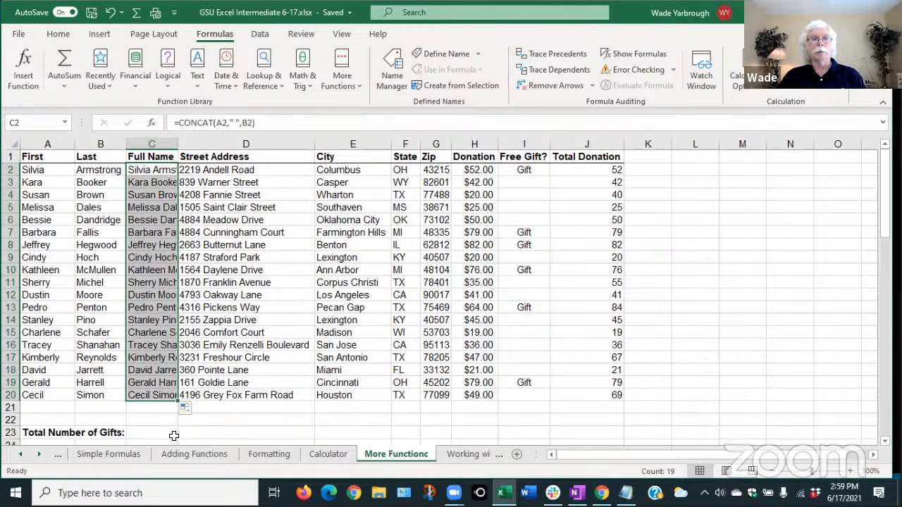
double_click(176, 144)
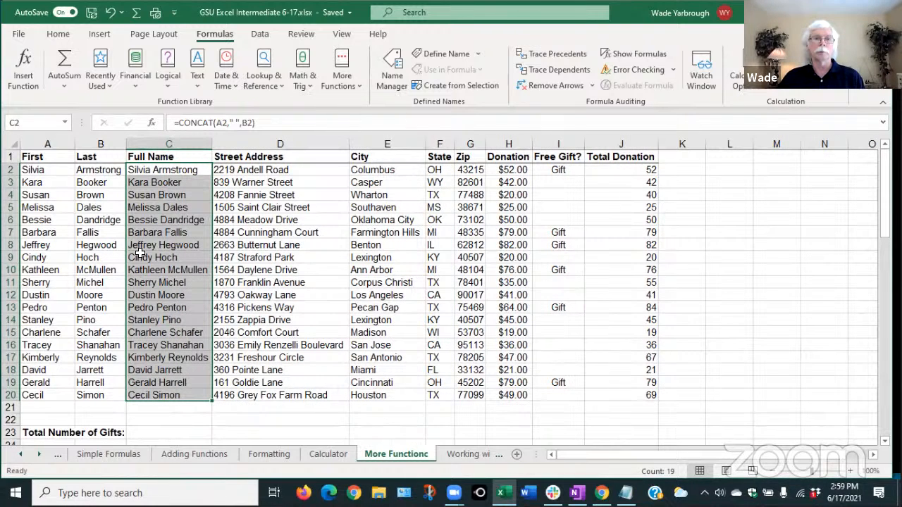
left_click(188, 421)
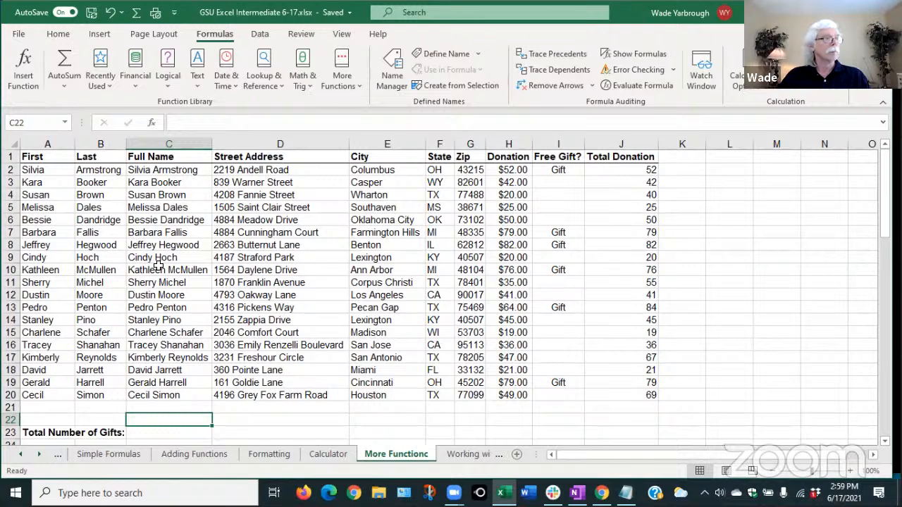
left_click(157, 195)
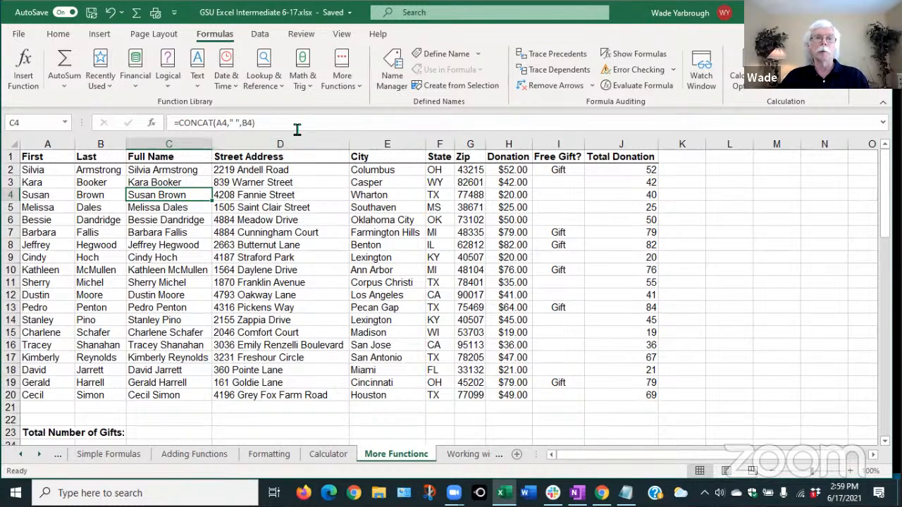
left_click(159, 410)
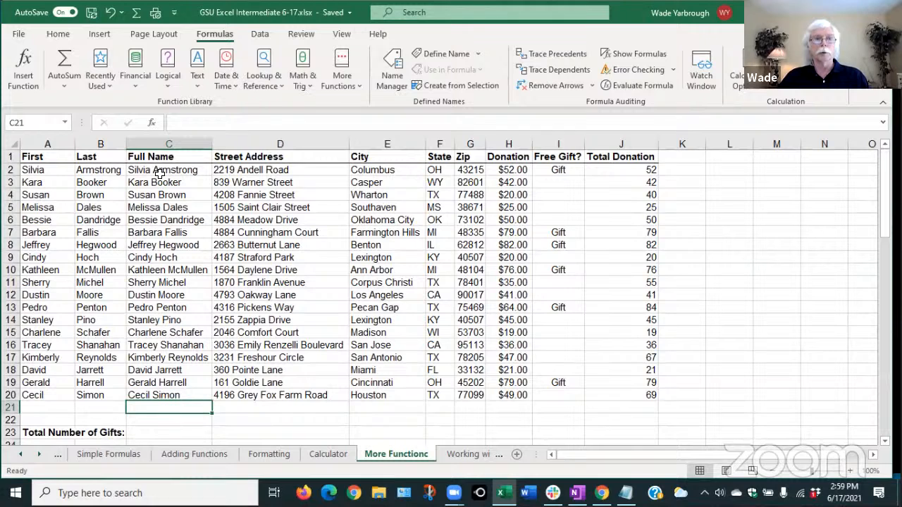
Step: Clear the formula in C3 and insert a new CONCAT function there from the Text category
left_click(152, 182)
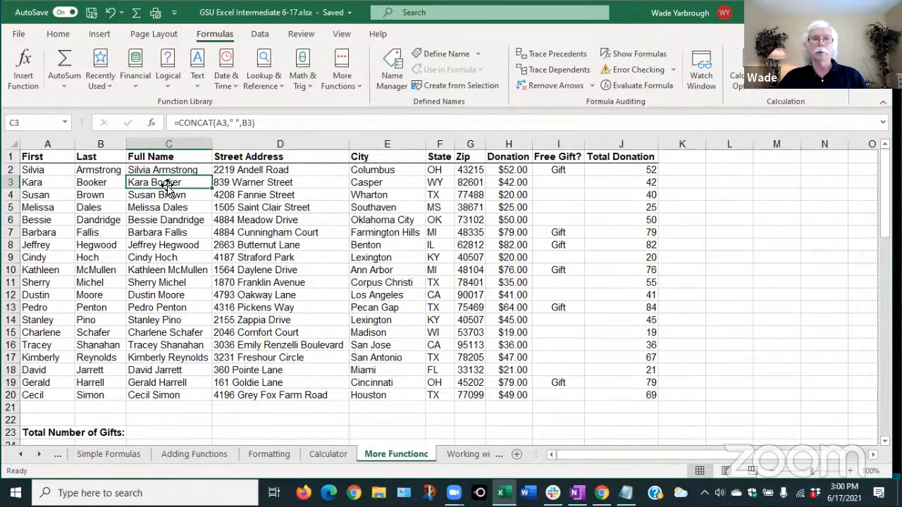
key("Delete")
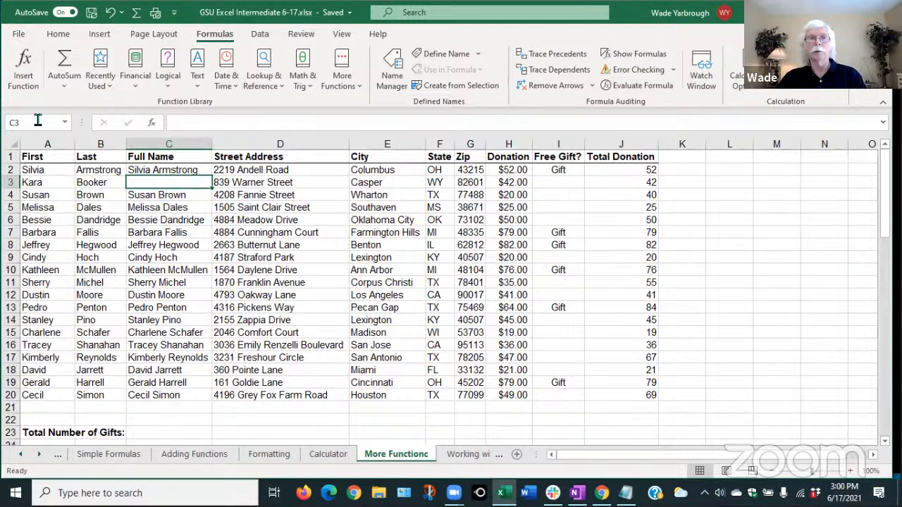
left_click(58, 33)
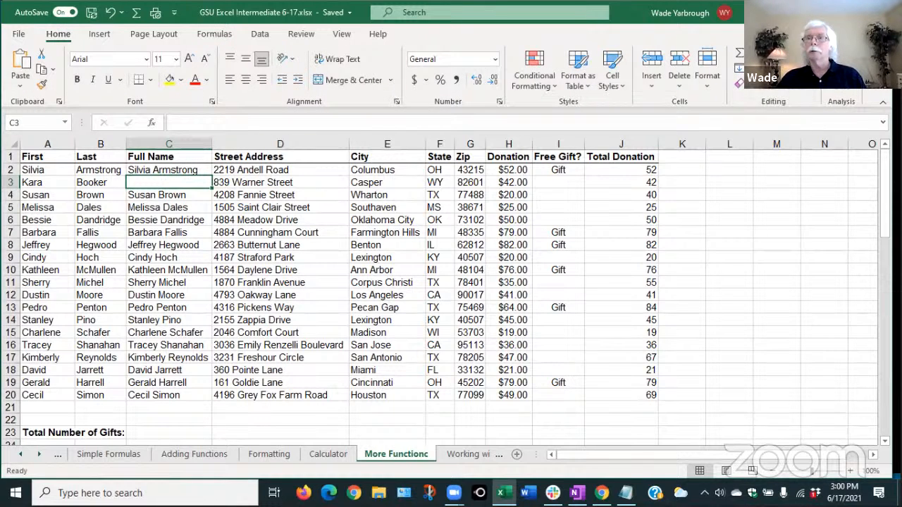
left_click(748, 53)
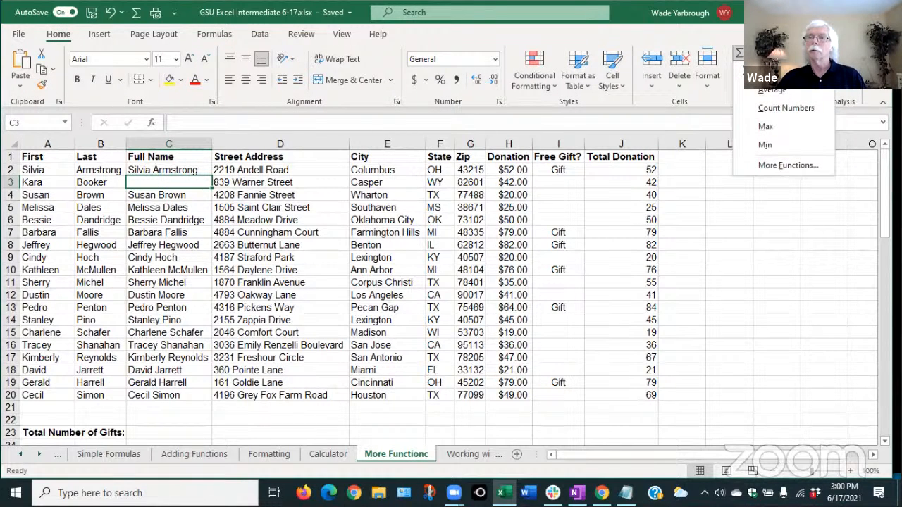
left_click(777, 167)
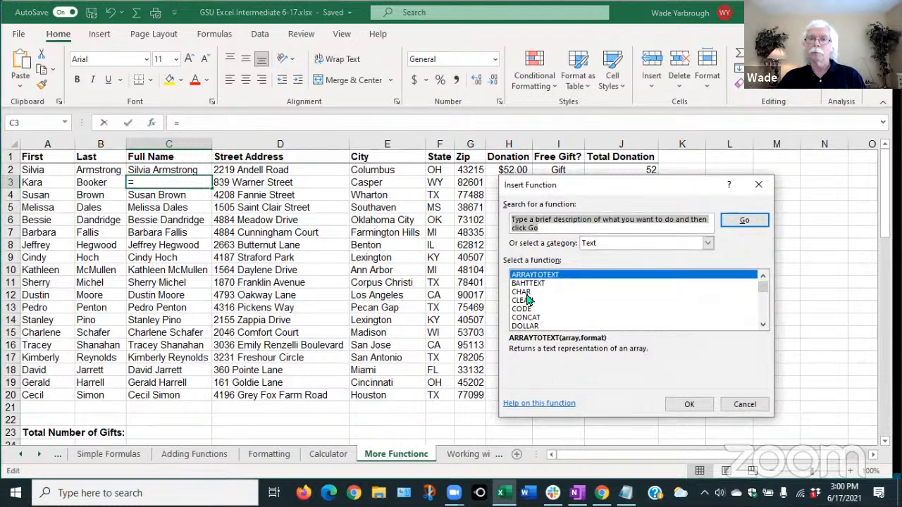
left_click(534, 317)
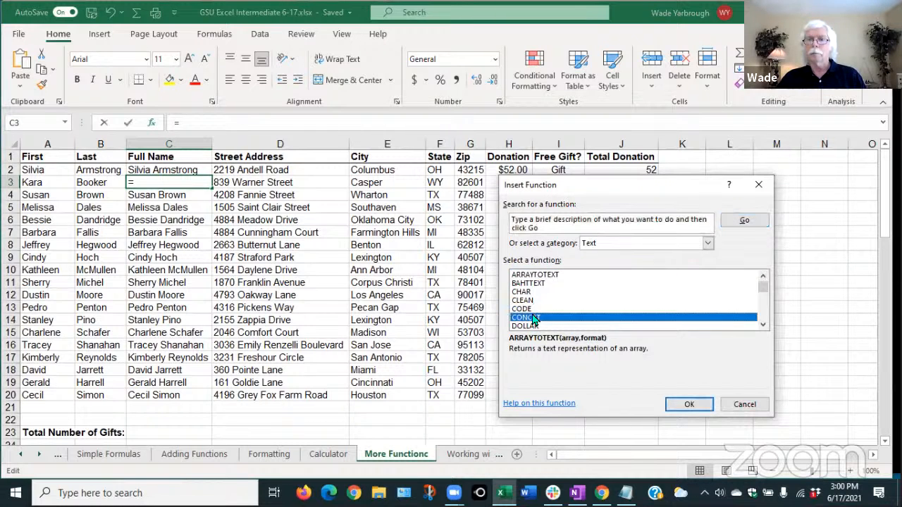
left_click(694, 407)
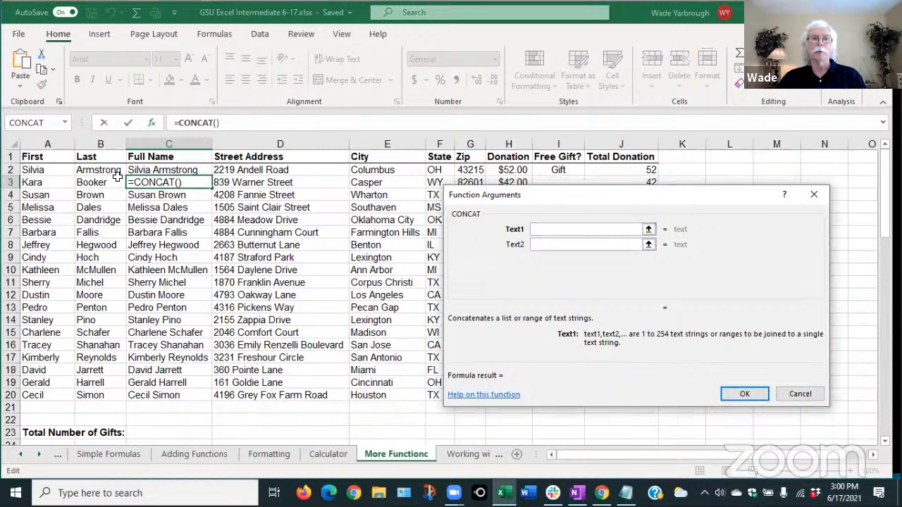
Step: Set Text1 to B3, Text2 to ", " and Text3 to A3, and finish the last-name-first CONCAT formula in C3
left_click(96, 185)
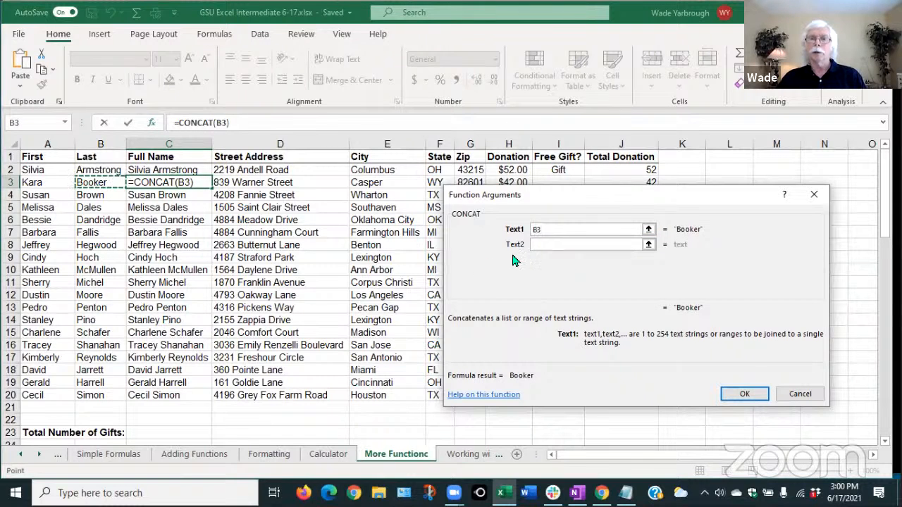
left_click(540, 244)
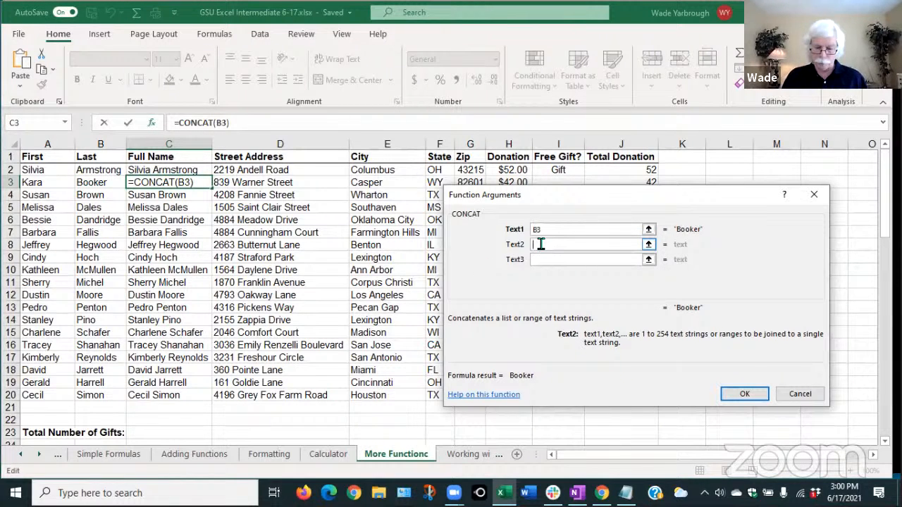
type("\"")
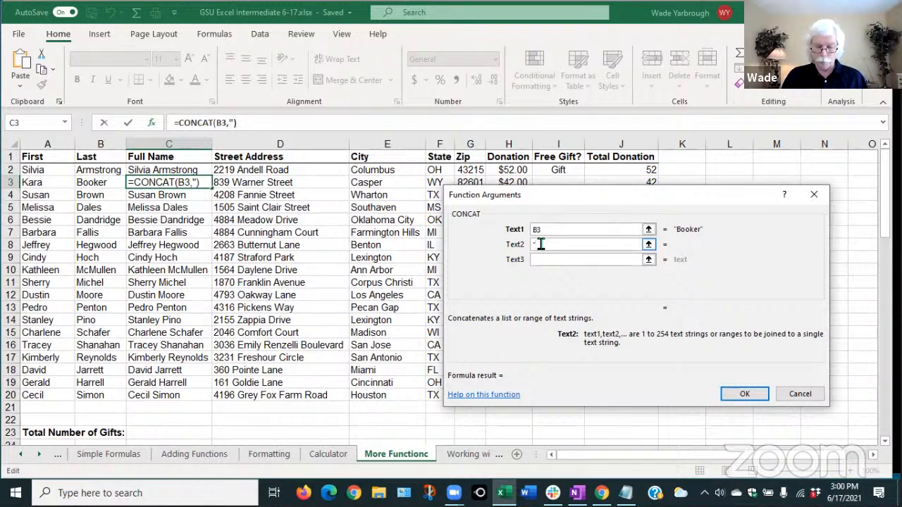
type(", ")
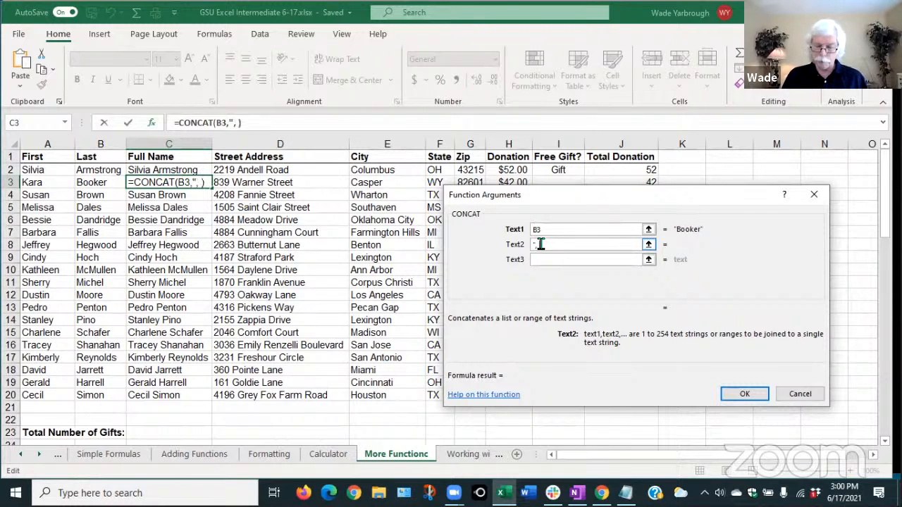
type("\"")
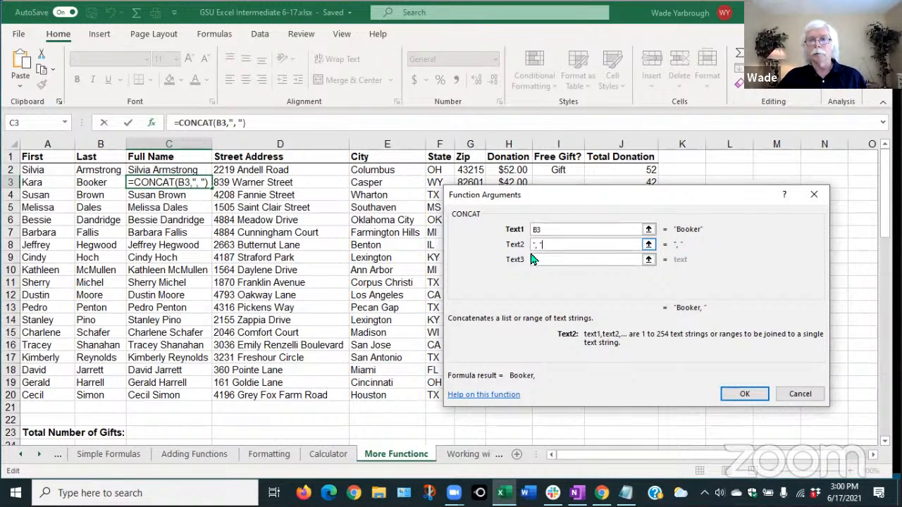
left_click(539, 259)
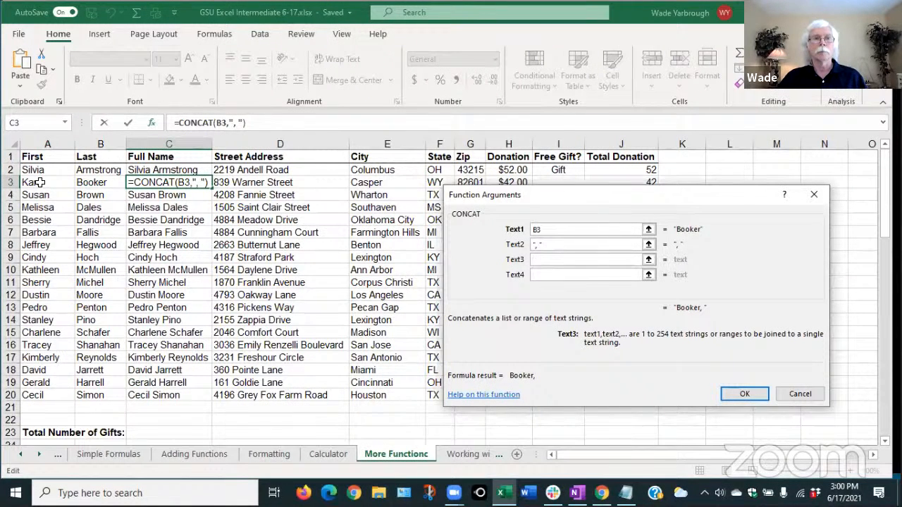
left_click(41, 181)
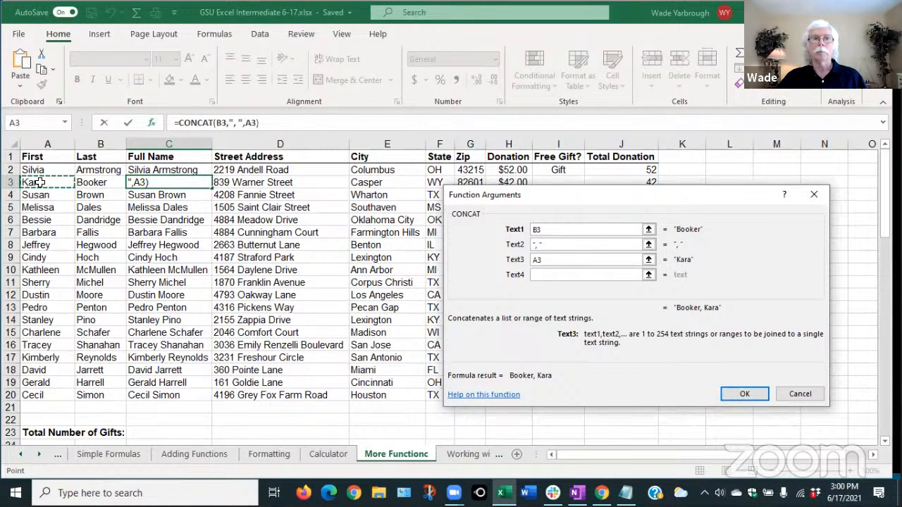
left_click(741, 392)
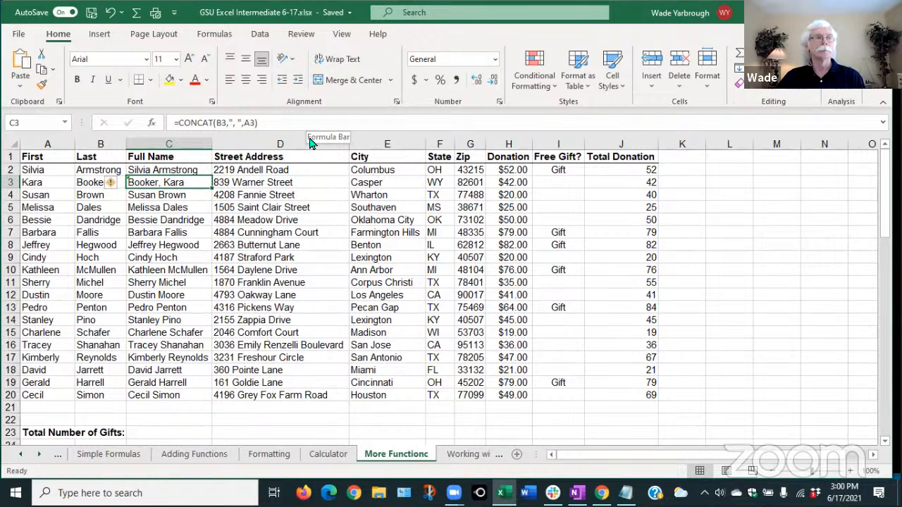
left_click(164, 361)
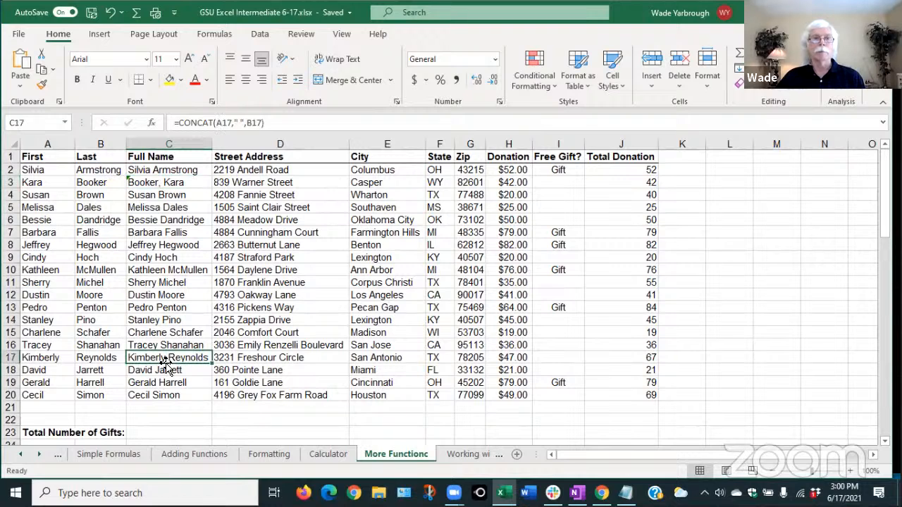
left_click(165, 434)
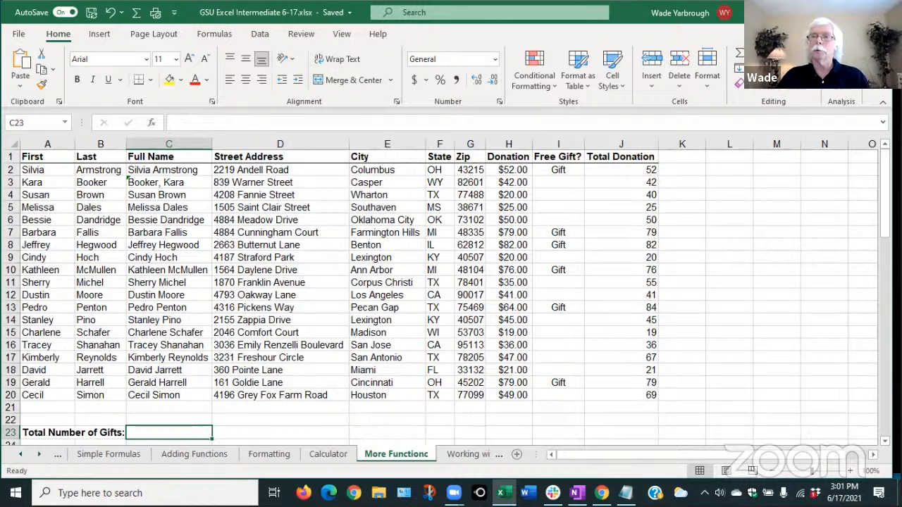
Step: Search for the COUNTIF function and insert it in C23 for Total Number of Gifts
left_click(748, 52)
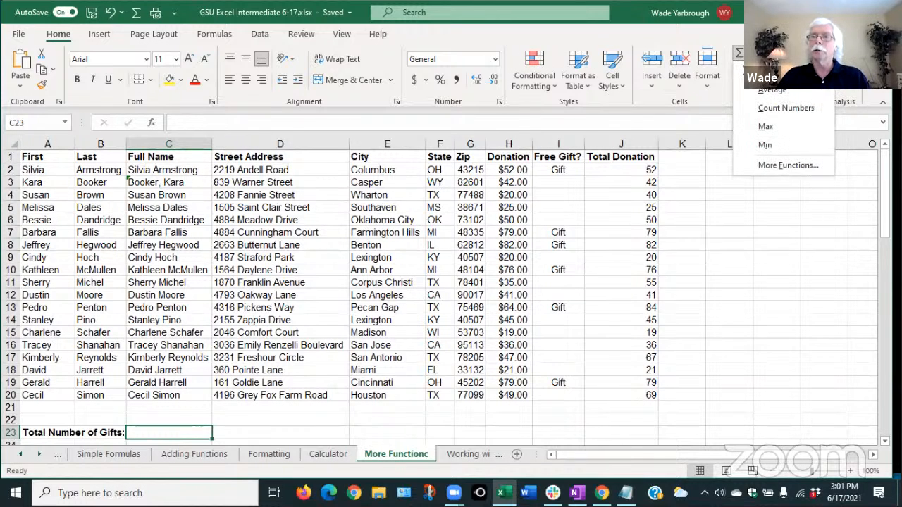
left_click(773, 164)
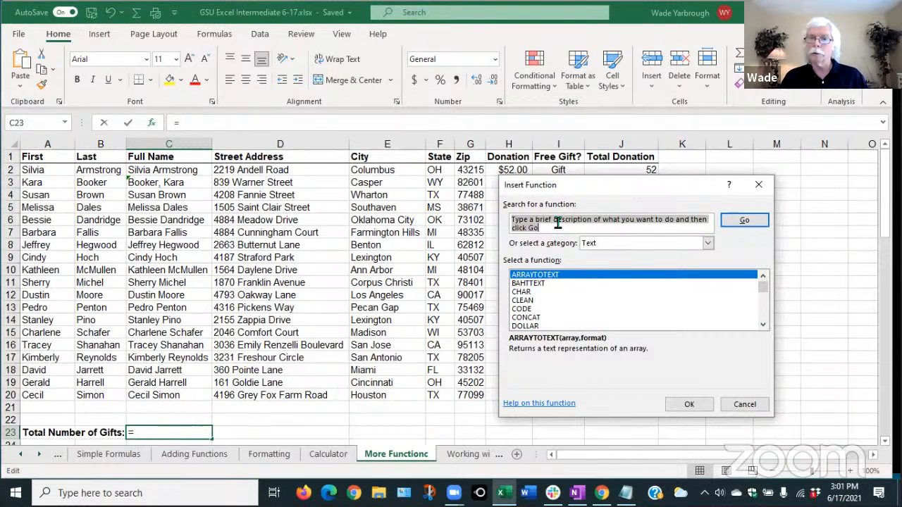
left_click_drag(557, 223, 515, 222)
type("Coun")
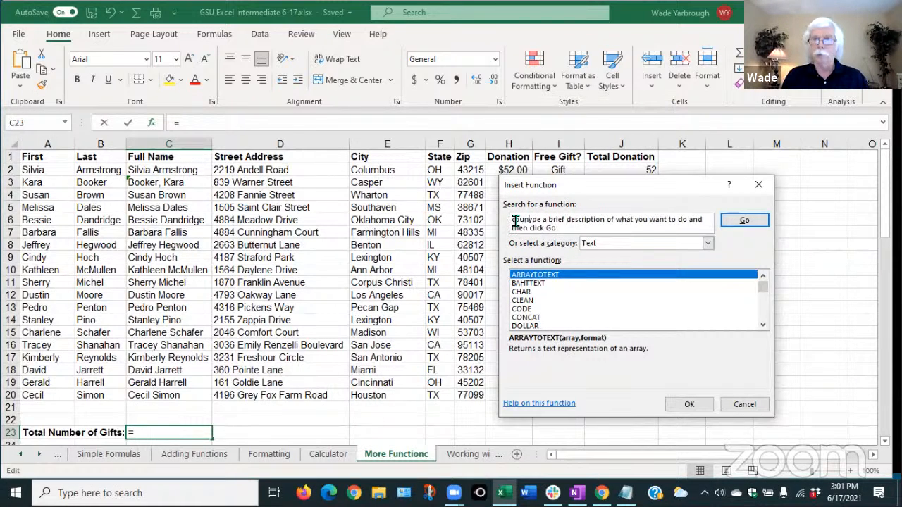
left_click_drag(571, 228, 508, 227)
type("count")
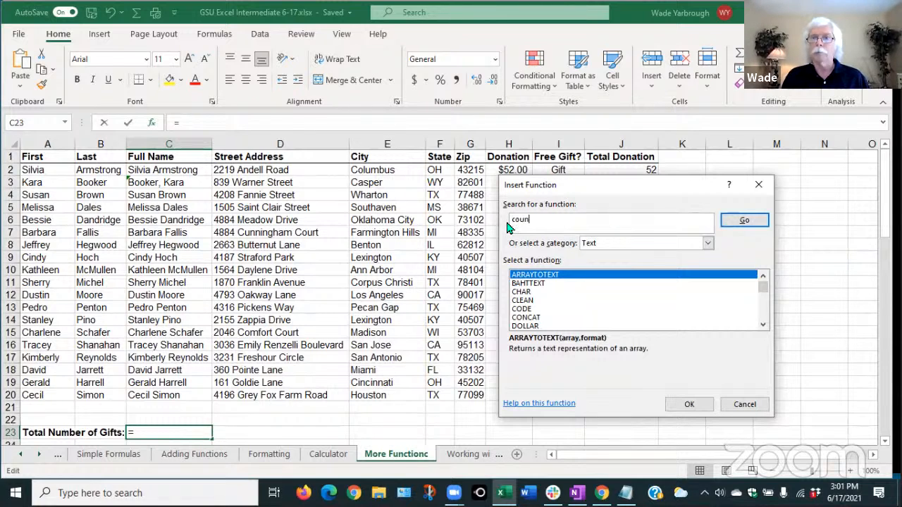
type("if")
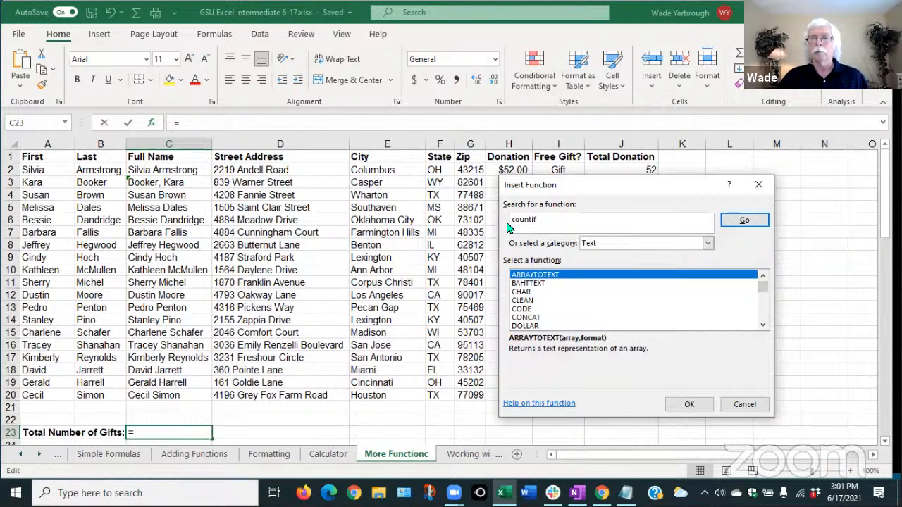
left_click(750, 223)
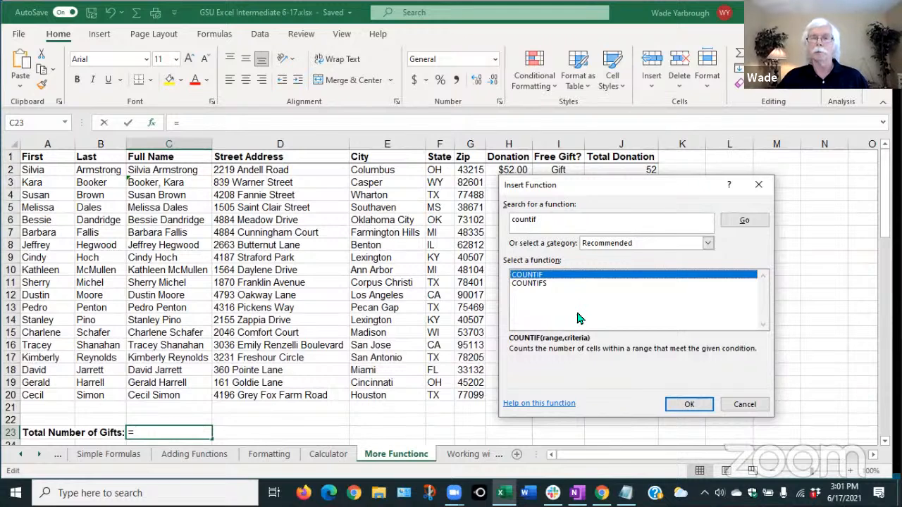
left_click(689, 406)
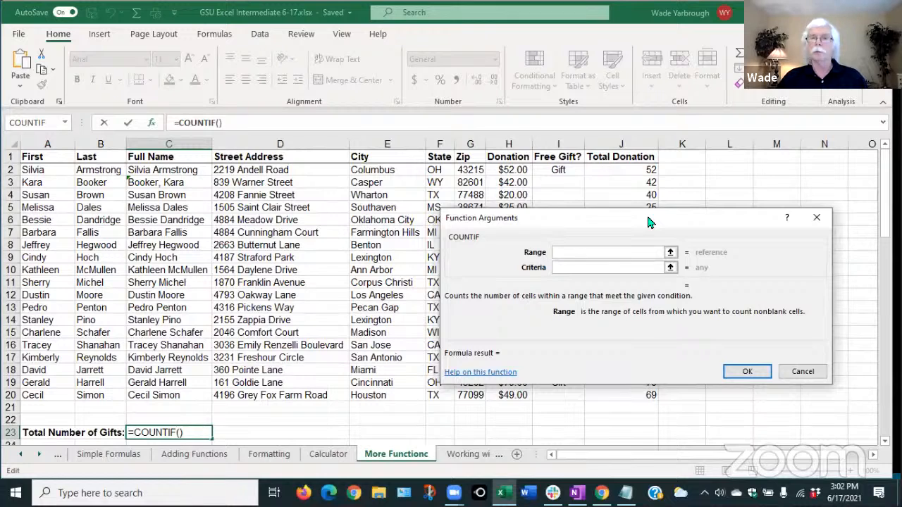
Step: Set the COUNTIF Range to I2:I20 and Criteria to "Gift", and finish the formula in C23
left_click_drag(650, 223, 306, 177)
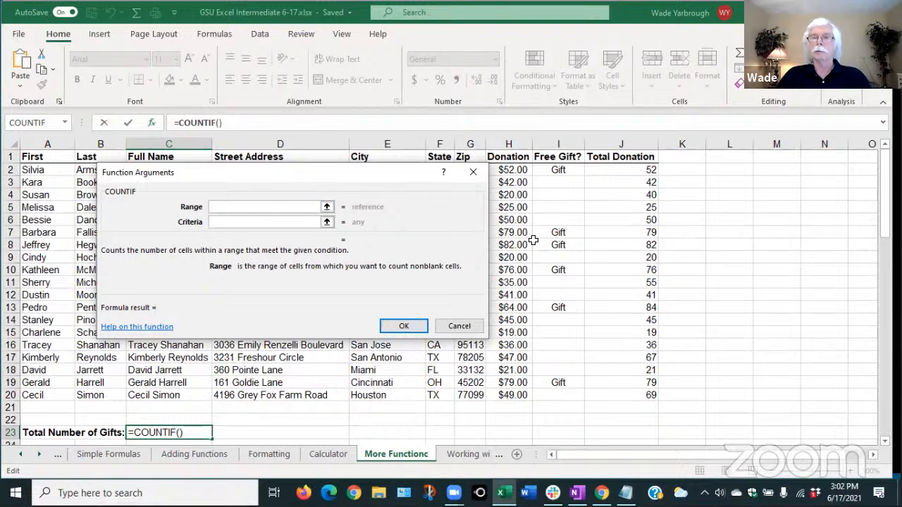
left_click_drag(549, 170, 561, 395)
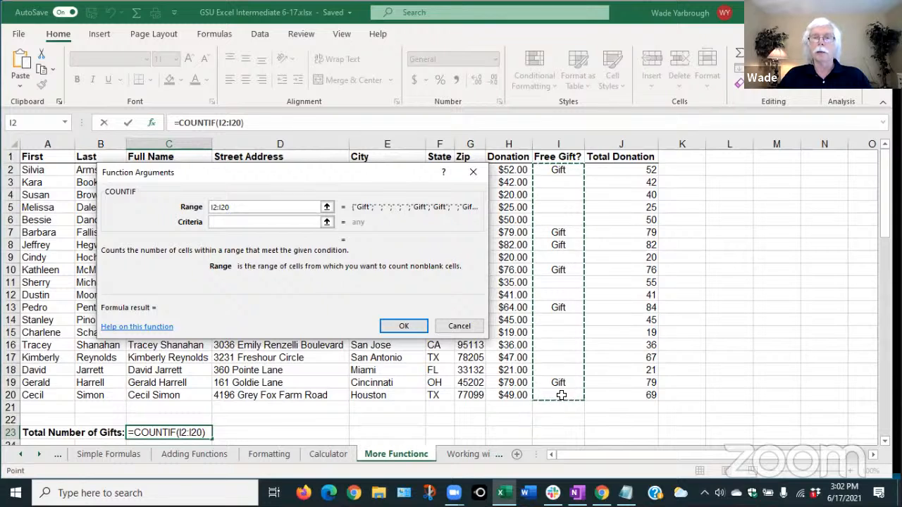
left_click(212, 222)
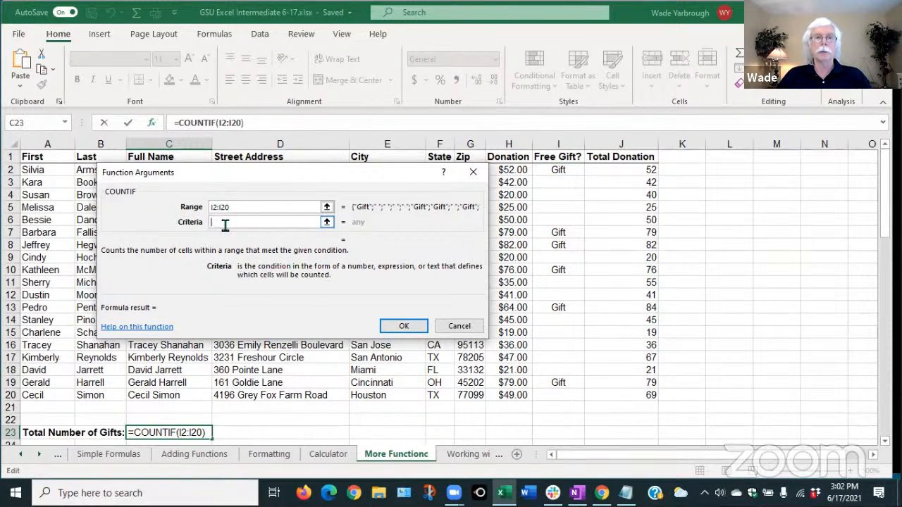
type("\"")
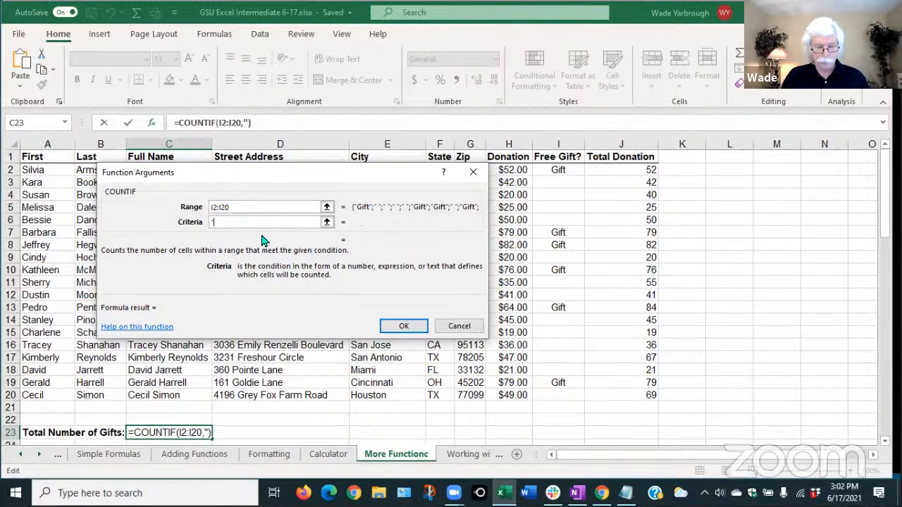
type("Gift")
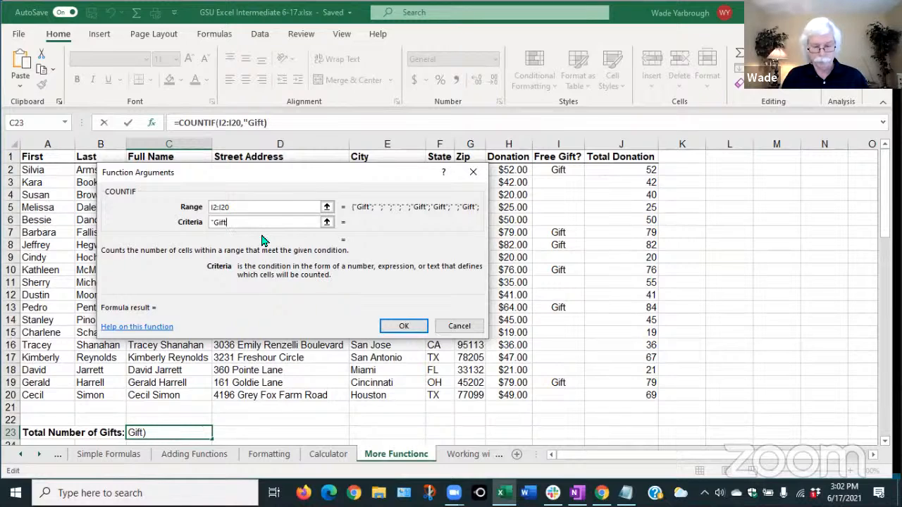
type("\"")
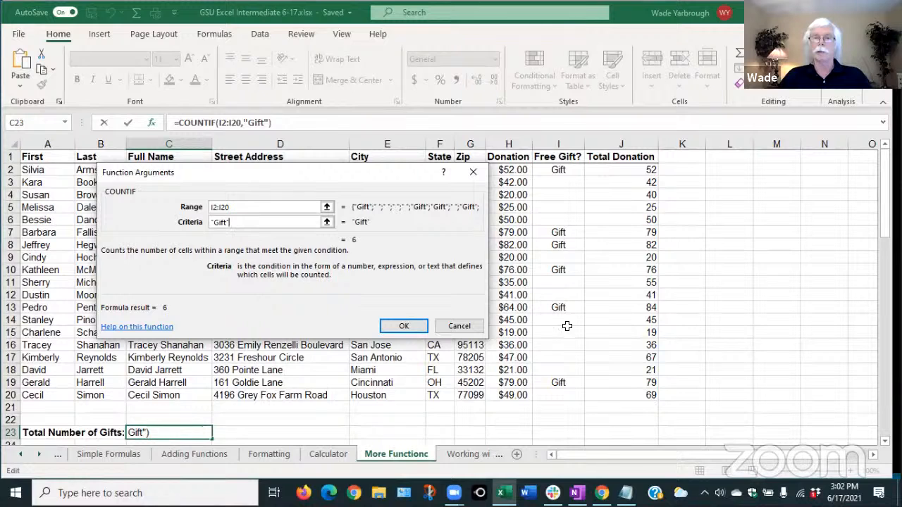
left_click(403, 326)
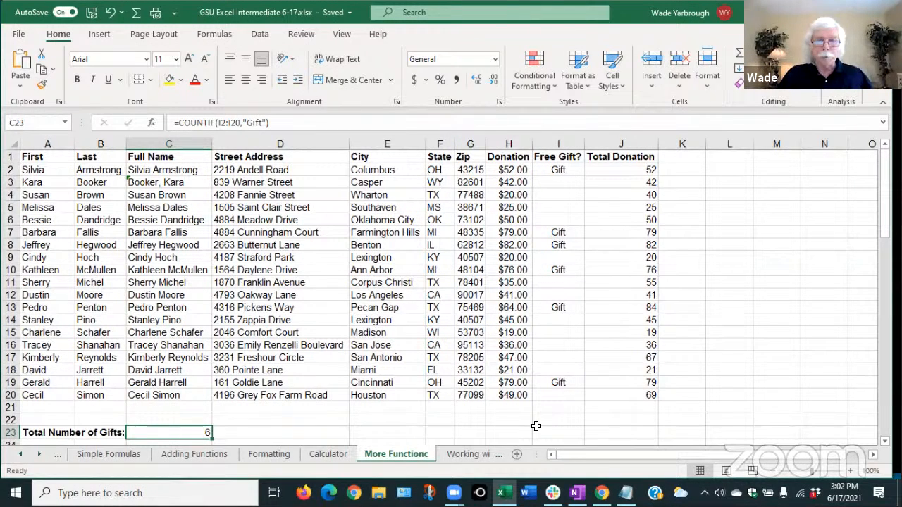
Step: Switch to the Working with Data sheet and look over the monthly sales rows by salesperson
left_click(471, 455)
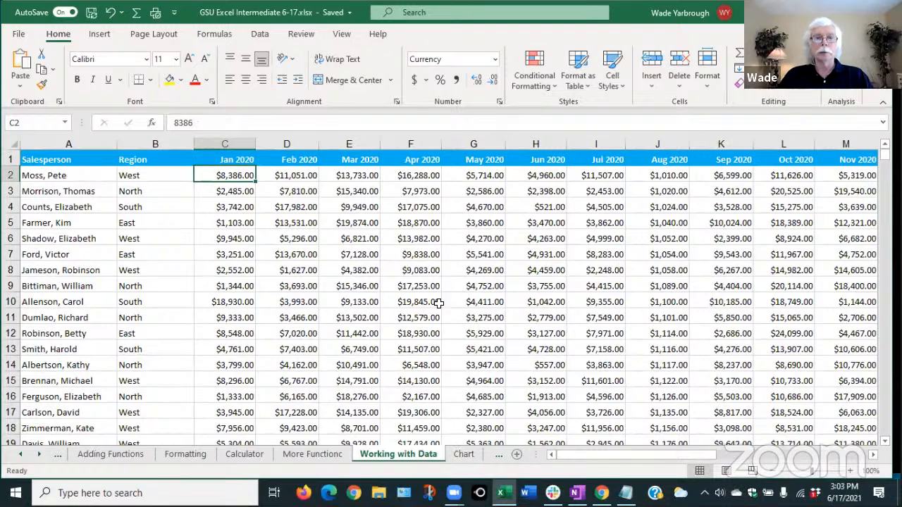
left_click(57, 268)
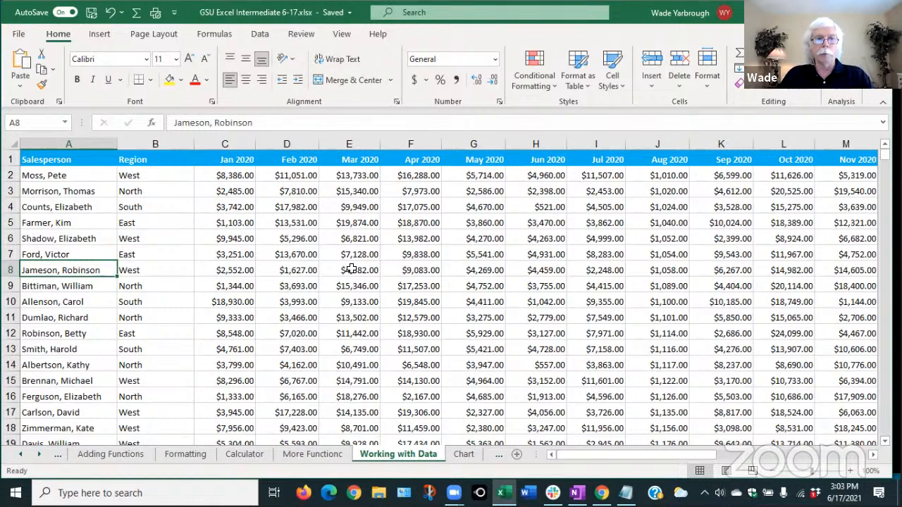
scroll(359, 297, "down", 2)
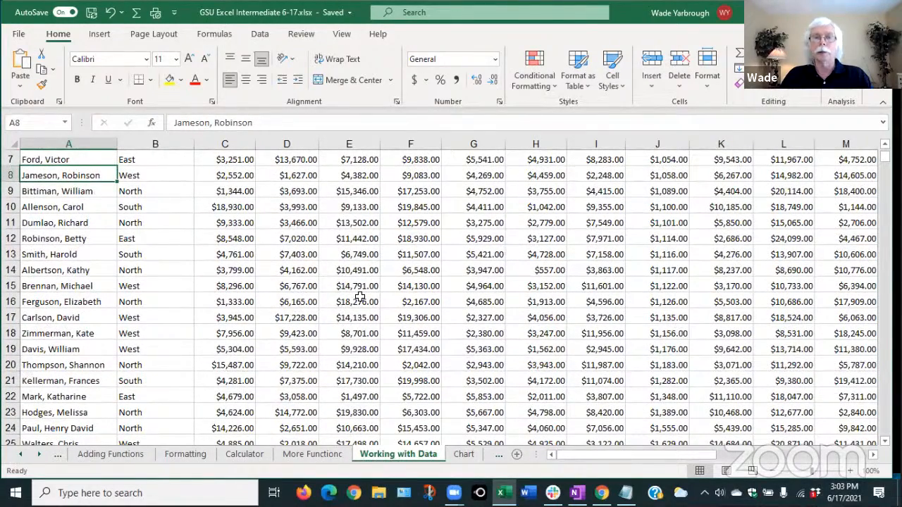
left_click(359, 298)
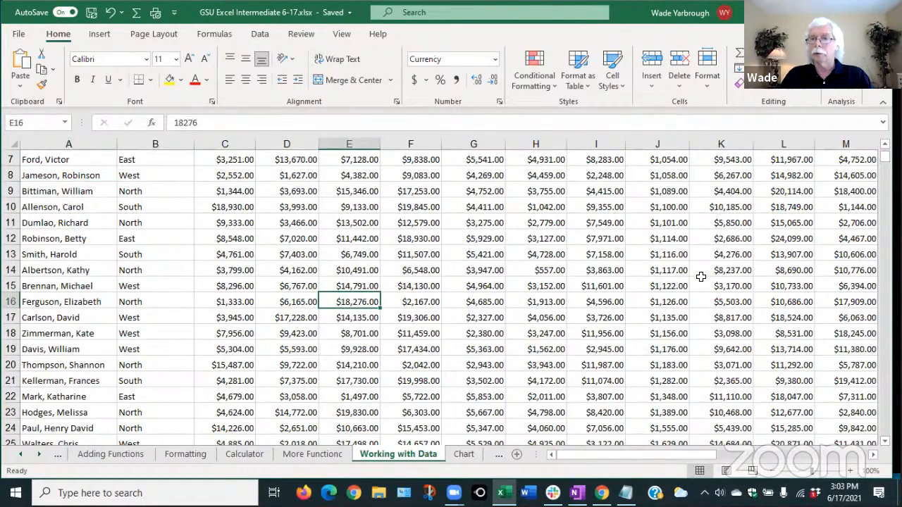
left_click(675, 287)
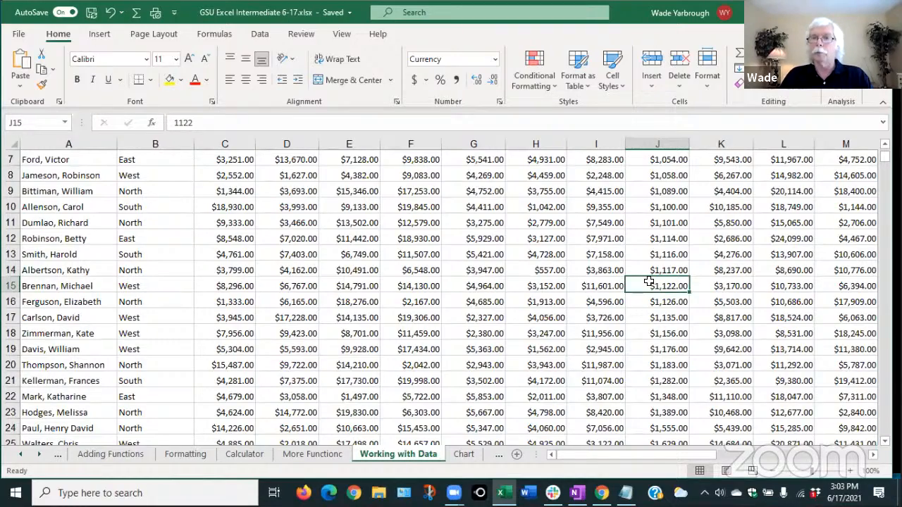
scroll(489, 297, "up", 2)
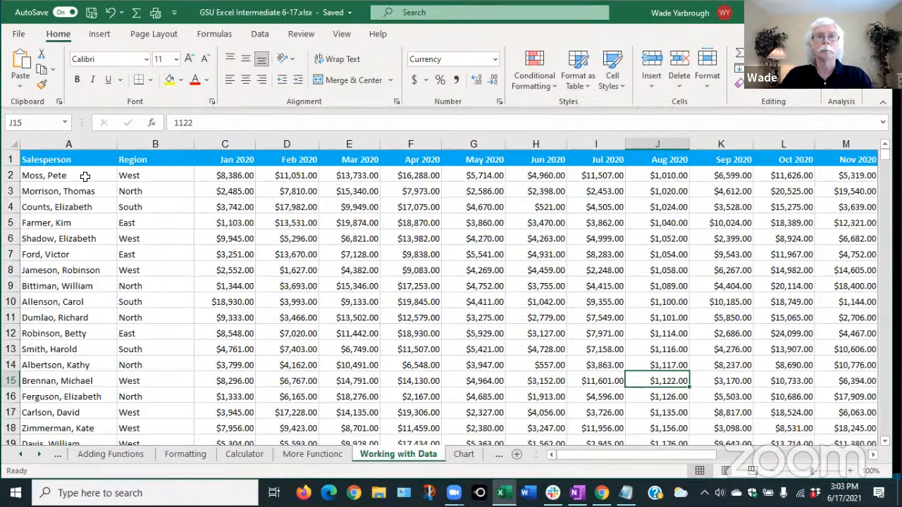
Step: Freeze the top row of the Working with Data sheet
left_click(343, 35)
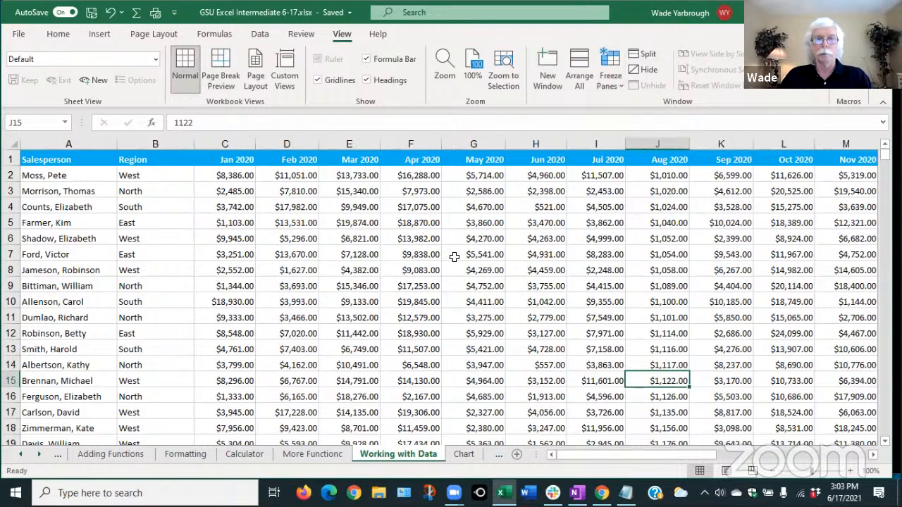
left_click(423, 259)
left_click(211, 177)
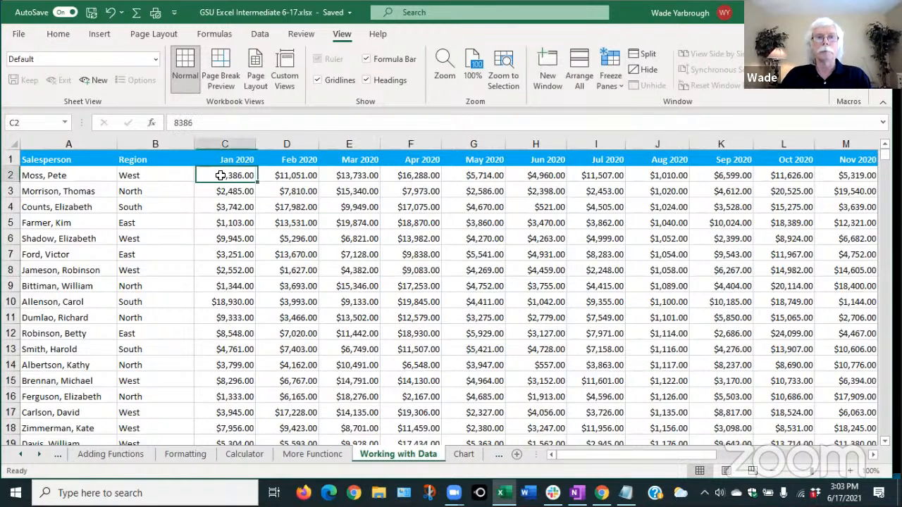
left_click(611, 79)
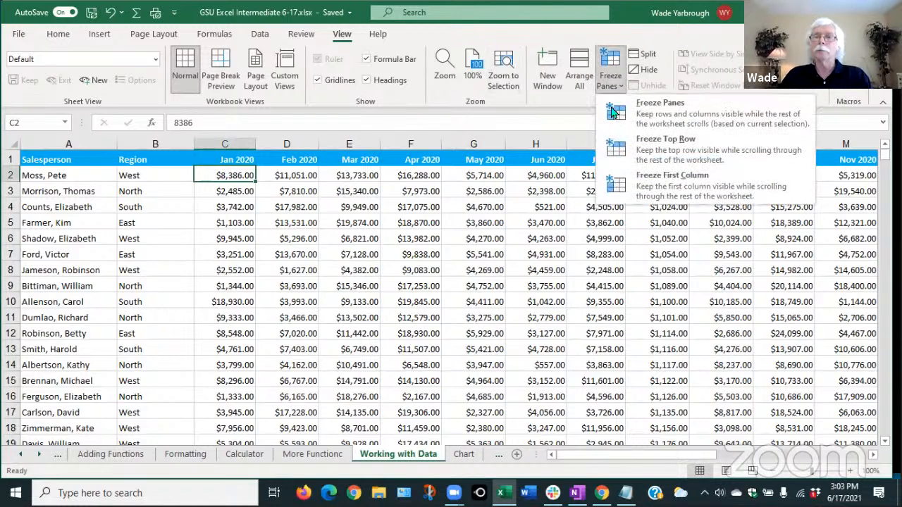
left_click(659, 145)
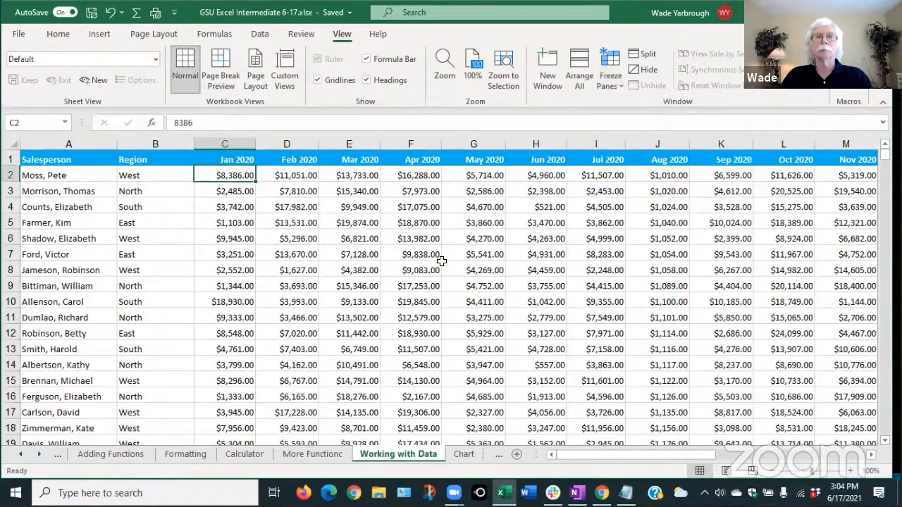
Step: Check the frozen header row by looking down through the salespeople and across to the 2021 months, and return to the start of the data
scroll(441, 261, "down", 7)
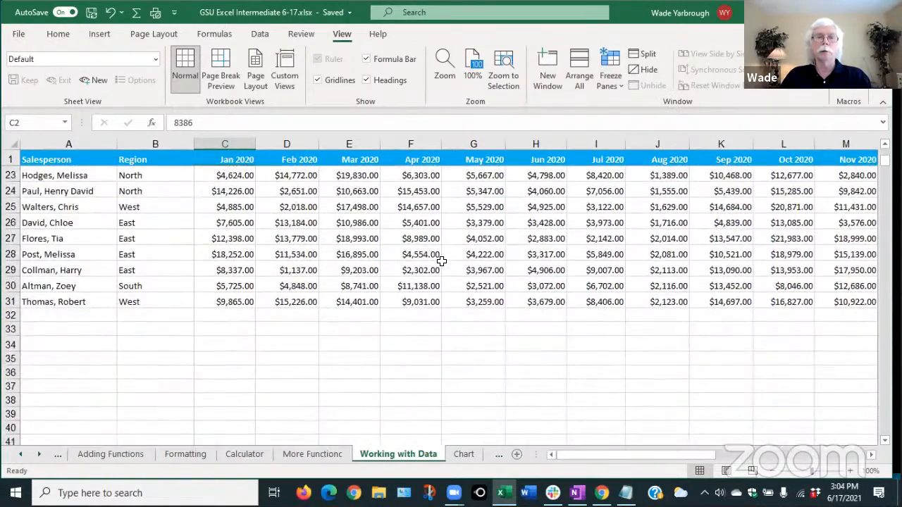
scroll(441, 261, "up", 3)
scroll(441, 260, "up", 4)
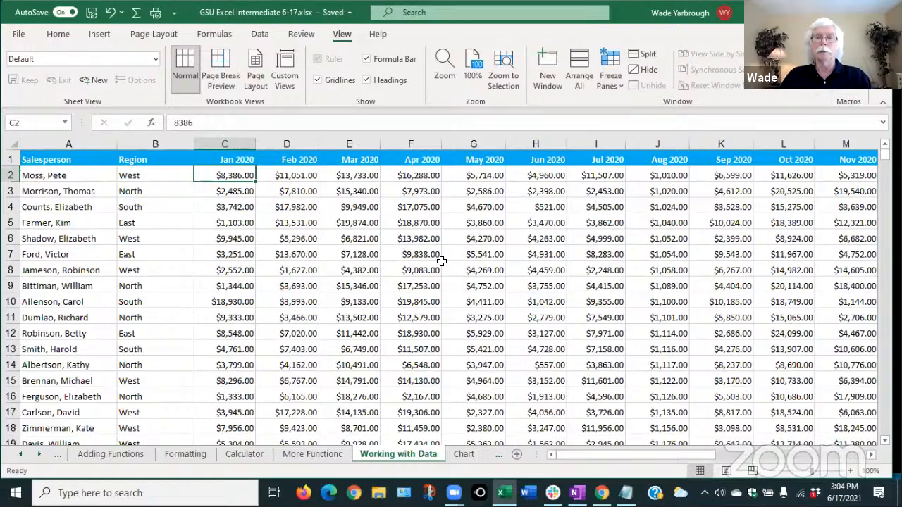
scroll(442, 261, "down", 3)
scroll(441, 261, "up", 2)
left_click(597, 268)
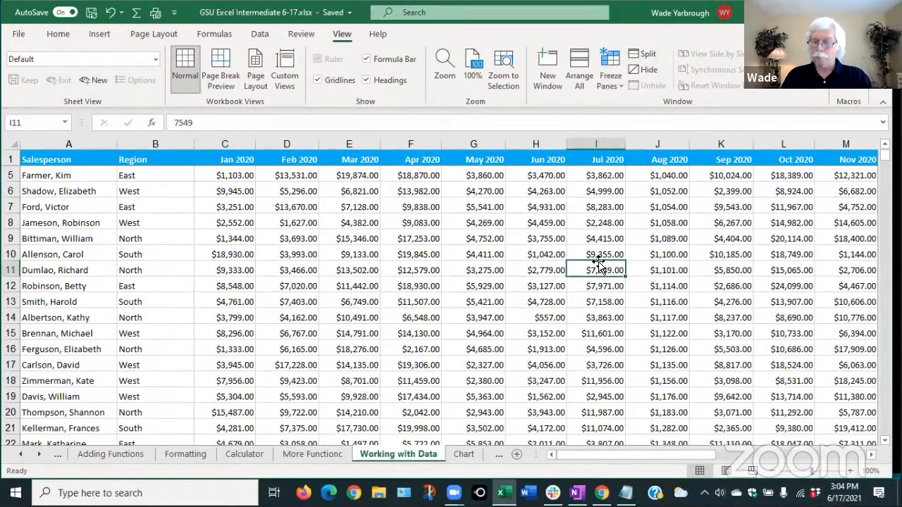
key("Right")
key("Right")
key("Right")
key("Right")
key("Right")
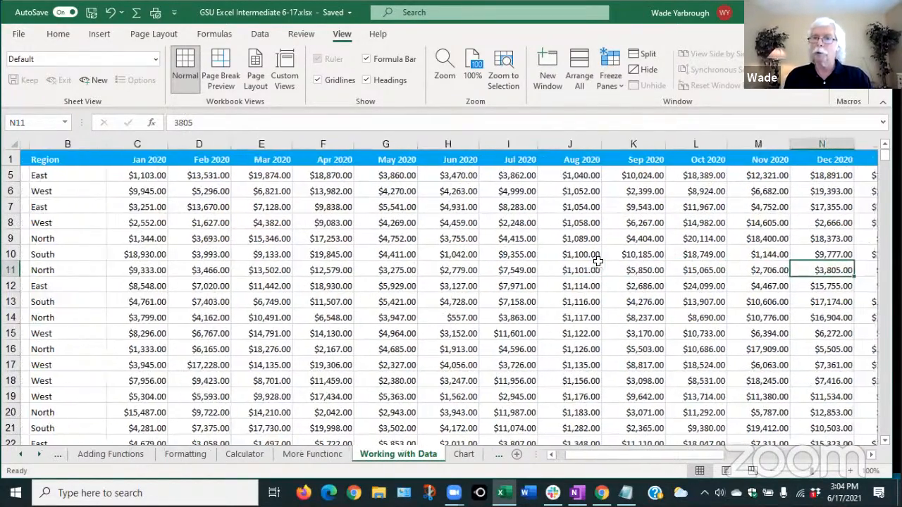
key("Right")
key("Right")
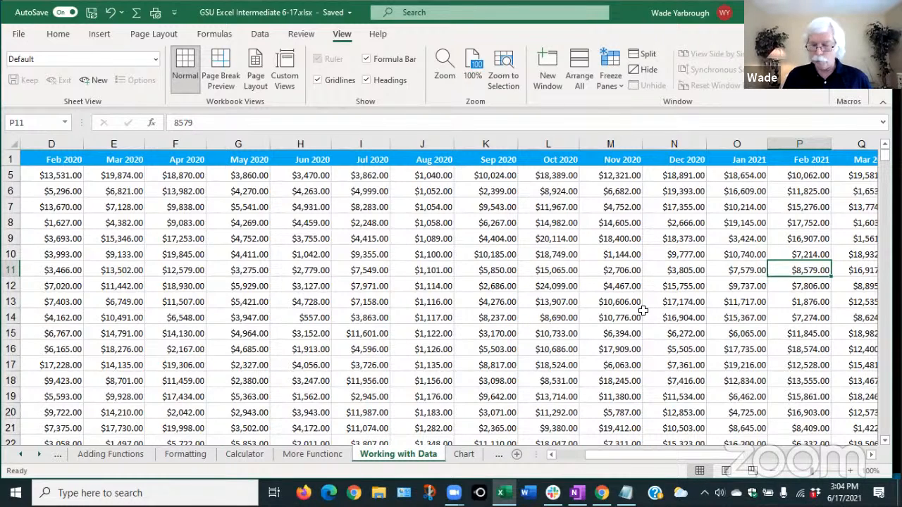
key("ctrl+Home")
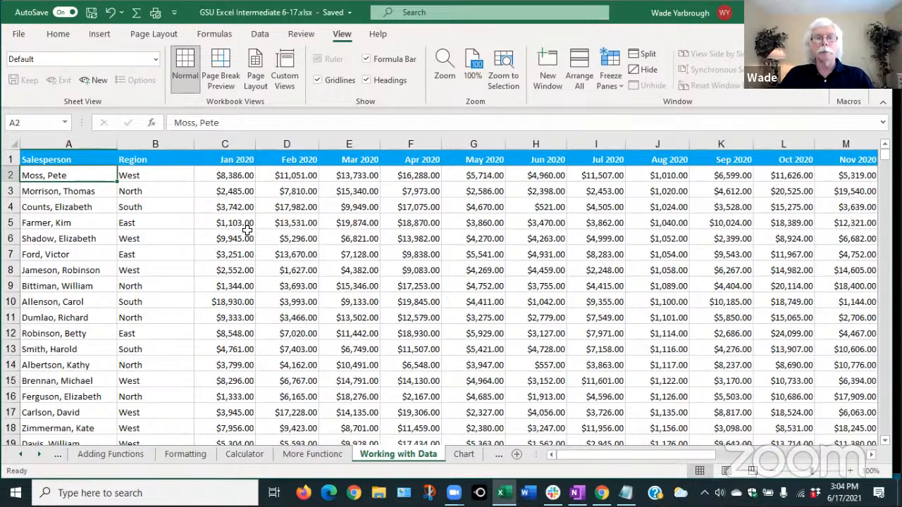
Step: Unfreeze the top row and freeze panes at C2 to lock row 1 and columns A and B
left_click(229, 175)
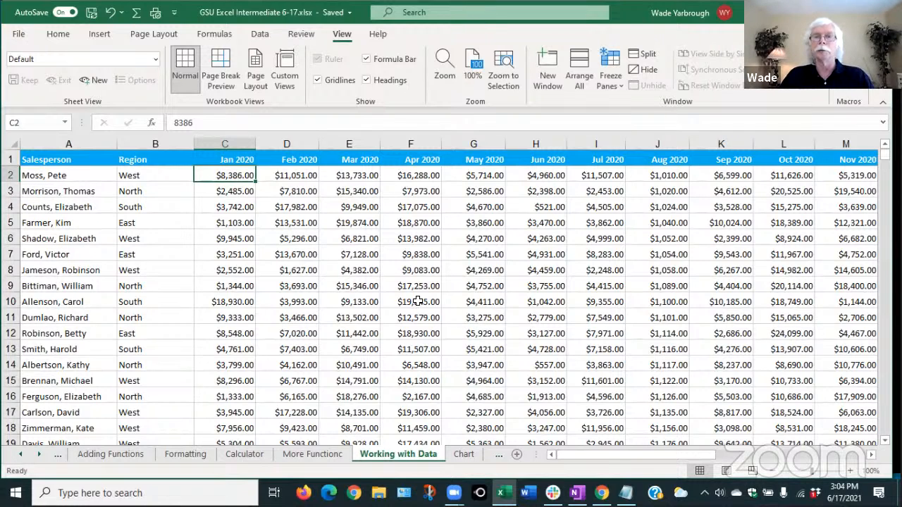
left_click(616, 87)
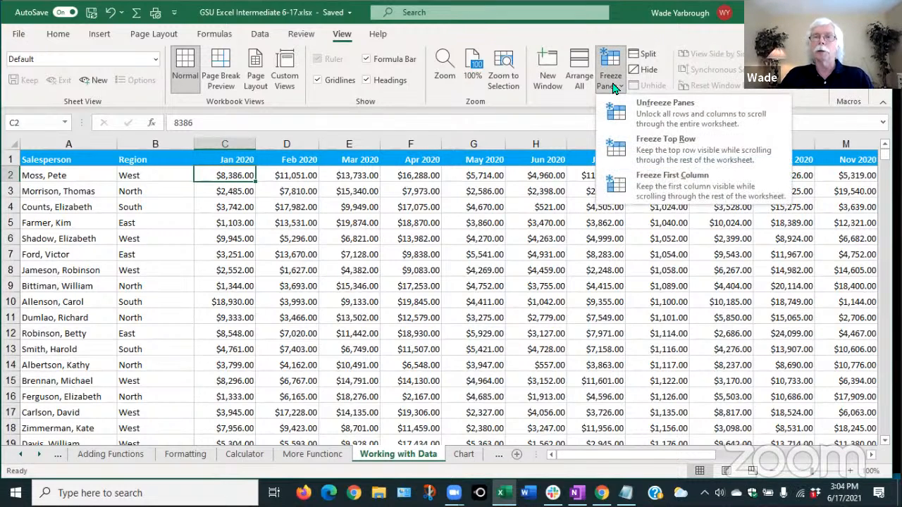
left_click(659, 108)
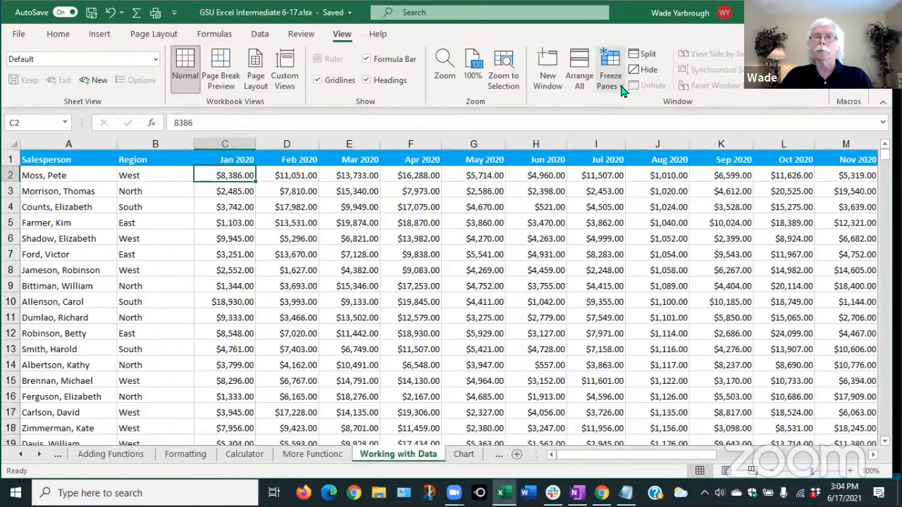
left_click(621, 88)
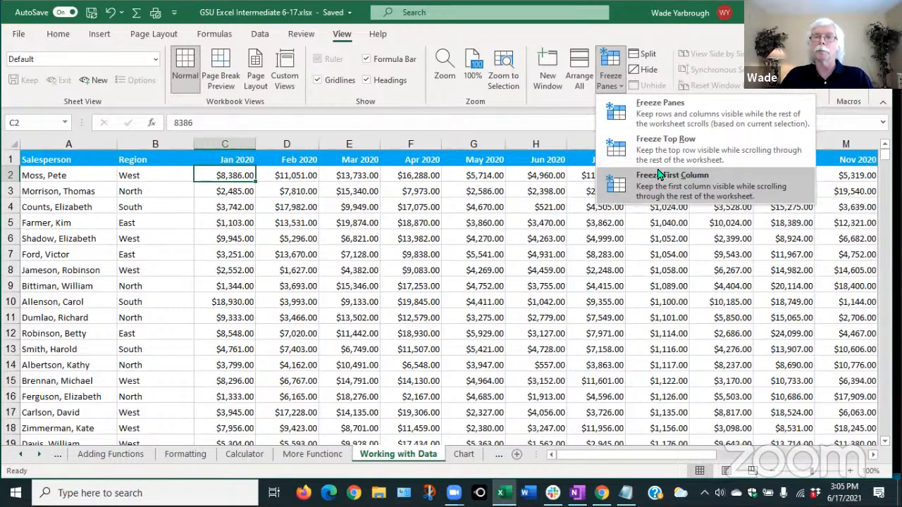
left_click(653, 116)
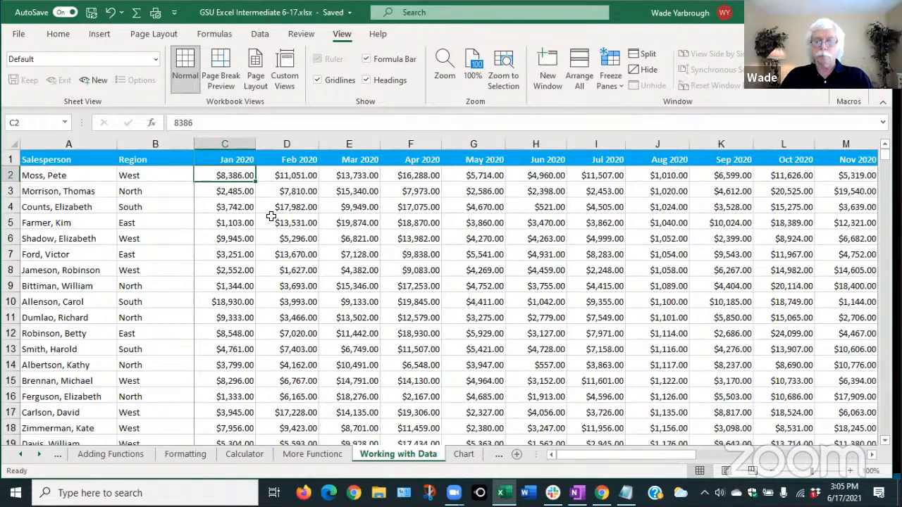
Step: Check the frozen header row and columns A and B by moving down the rows and across to Apr 2021, and return to C2
scroll(285, 232, "down", 2)
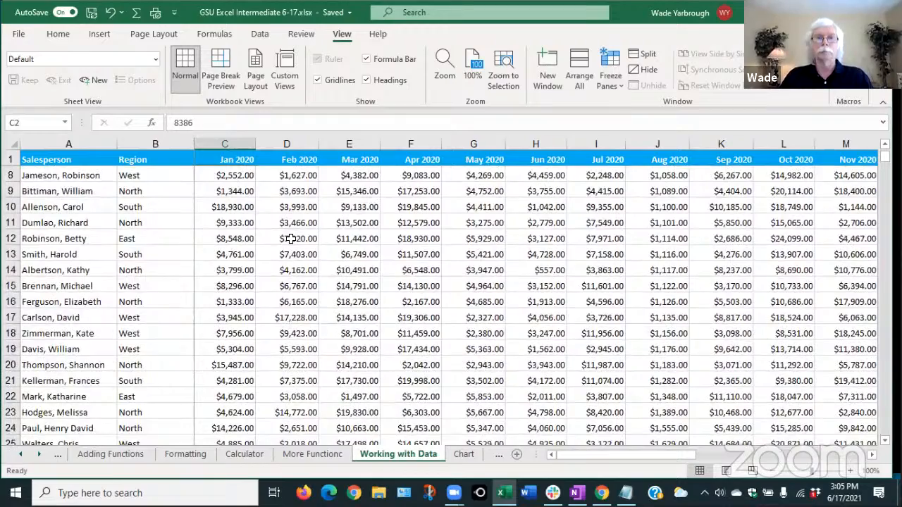
left_click(673, 252)
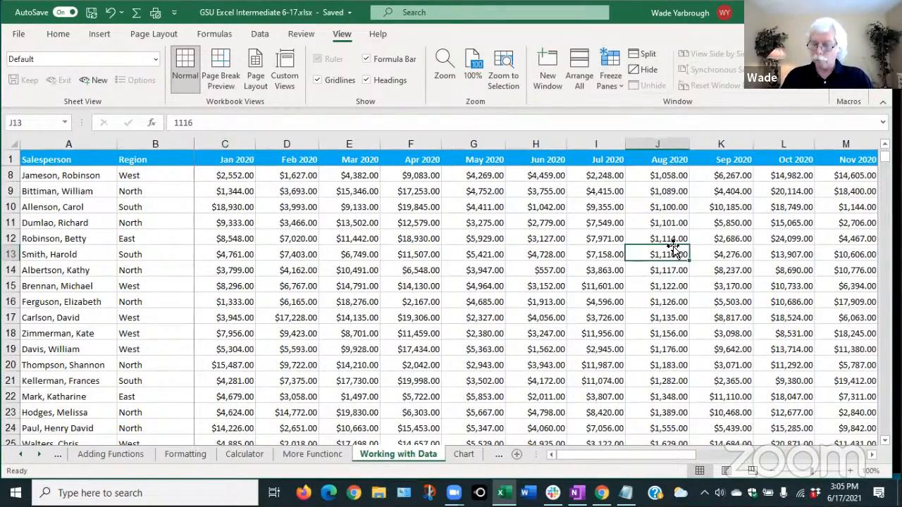
key("Right")
key("Right")
key("Right")
key("Right")
key("Right")
key("Right")
key("Right")
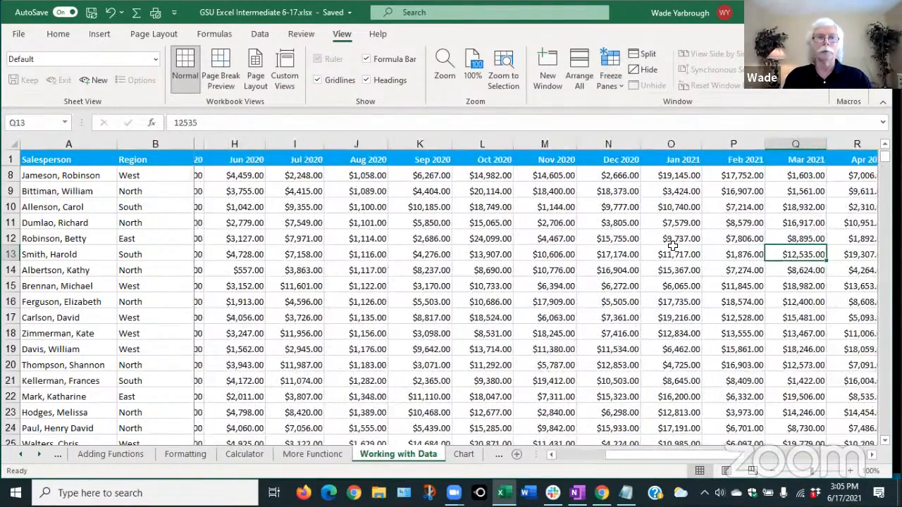
key("Right")
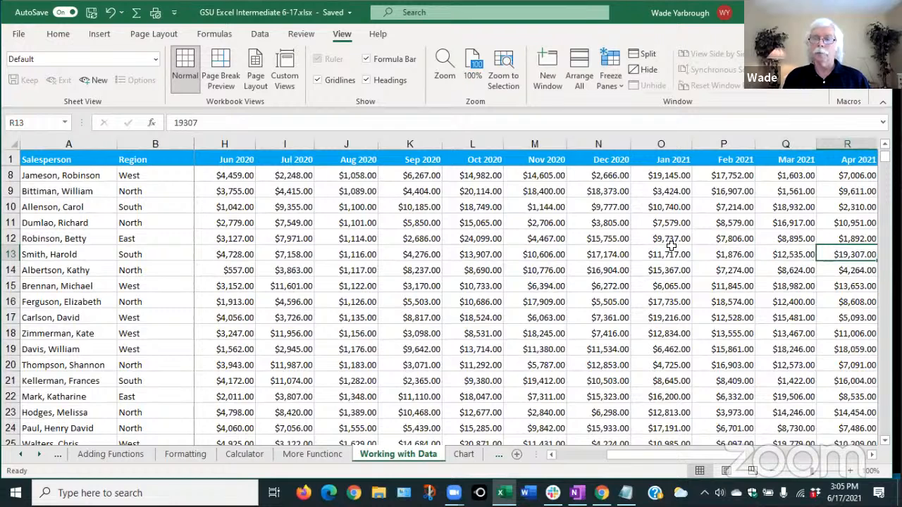
key("Down")
key("Down")
key("Down")
key("Left")
key("Left")
key("Left")
key("Left")
key("Left")
key("Left")
key("Left")
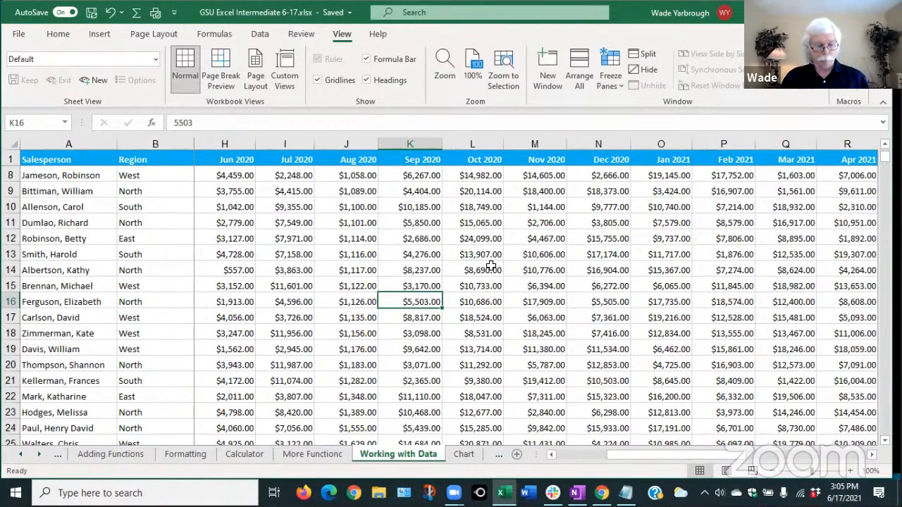
key("ctrl+Home")
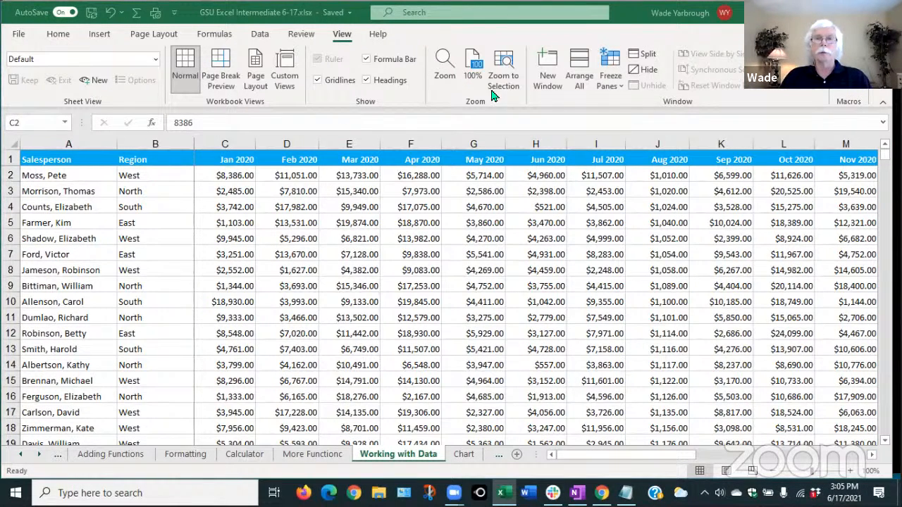
Step: Unfreeze the panes on the Working with Data sheet
left_click(607, 81)
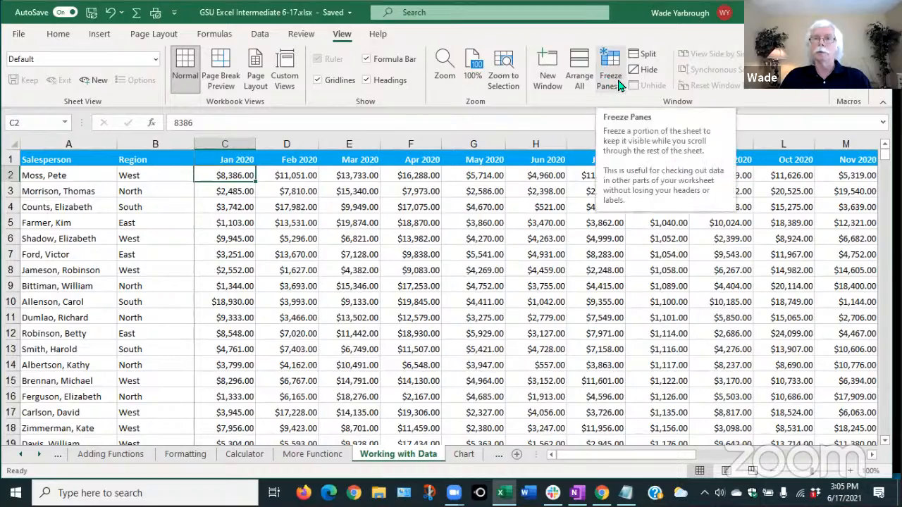
left_click(610, 81)
left_click(653, 106)
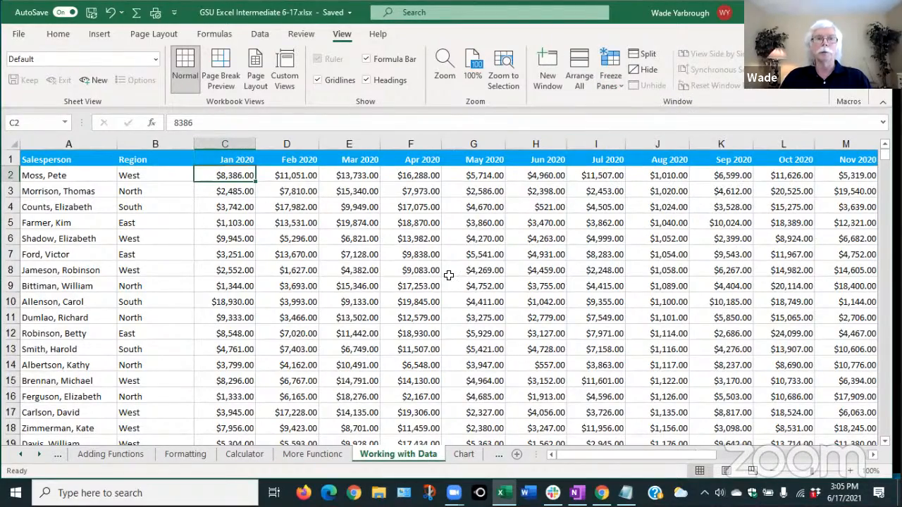
scroll(449, 276, "down", 1)
scroll(447, 276, "up", 1)
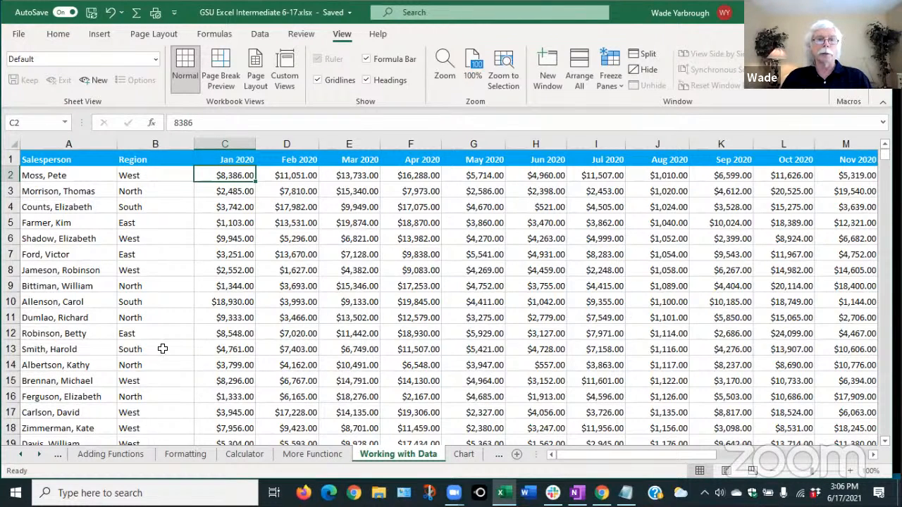
Step: Sort the whole sheet by Region from A to Z, treating the first row as headers, and look over the sorted rows
left_click(10, 143)
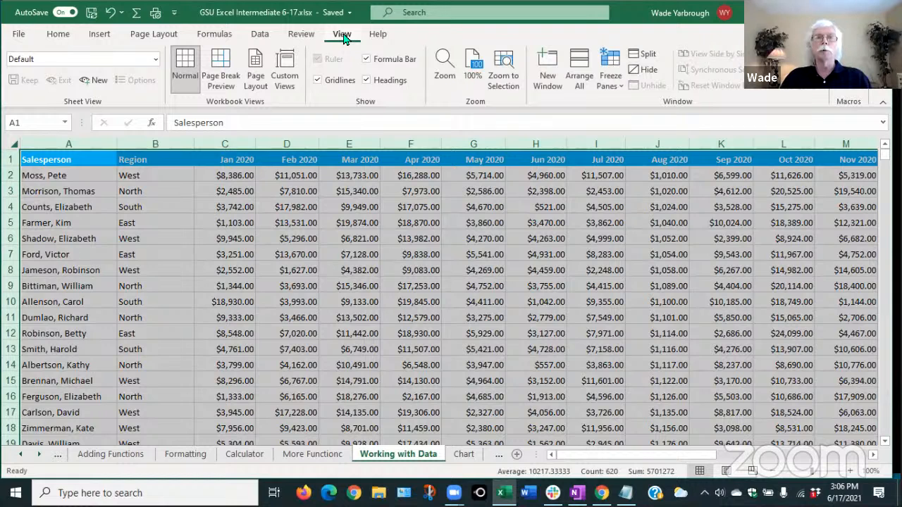
left_click(259, 36)
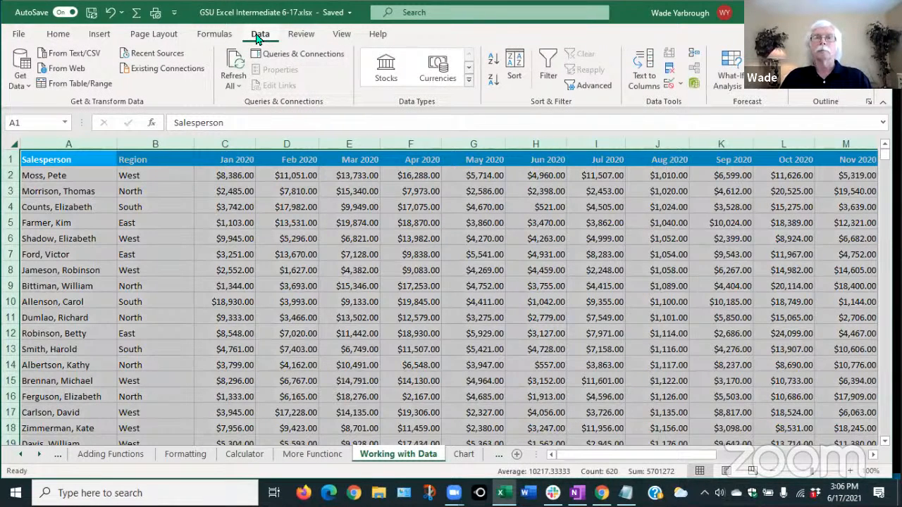
left_click(515, 72)
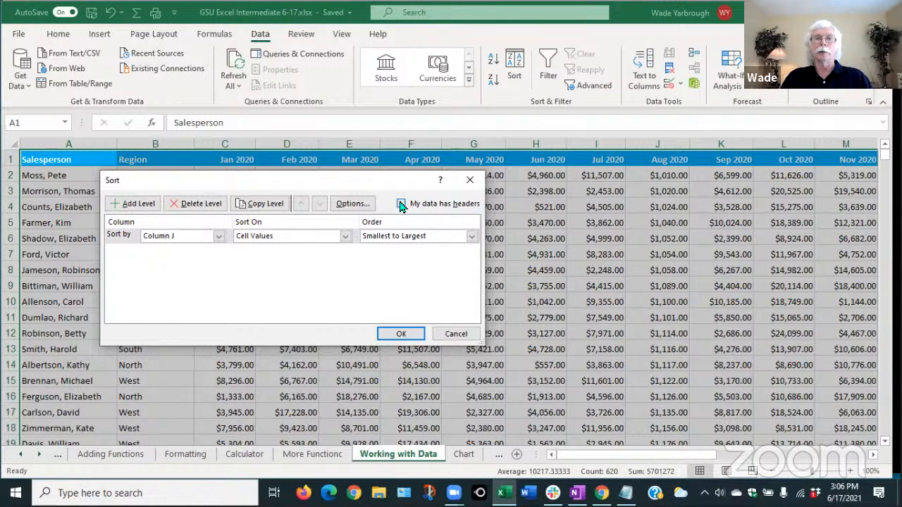
left_click(401, 203)
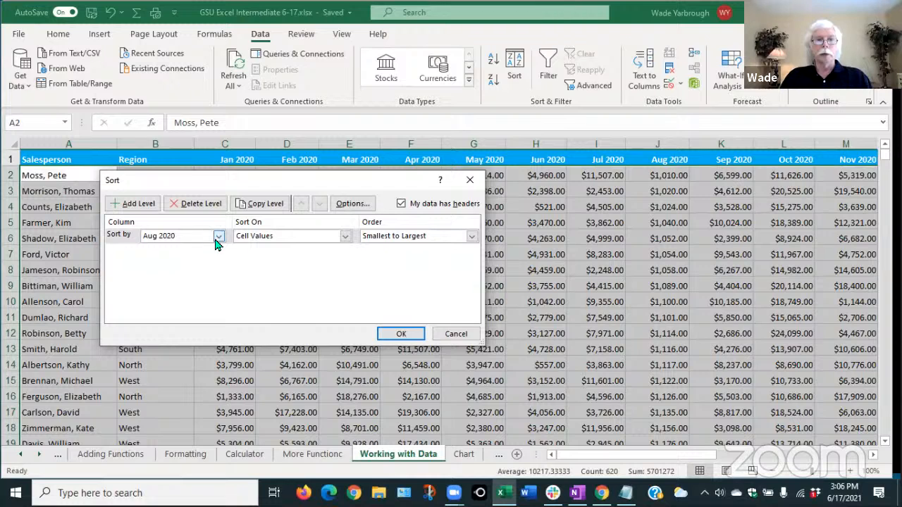
left_click_drag(237, 188, 402, 186)
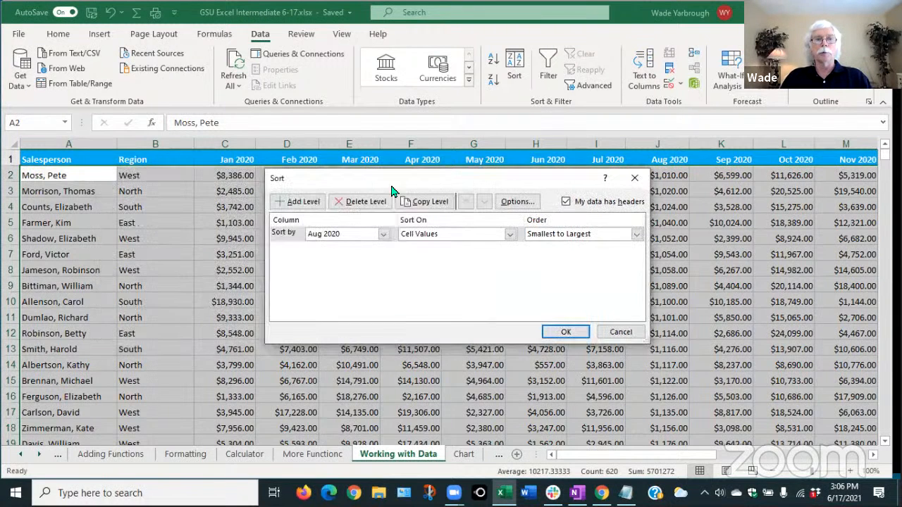
left_click(383, 235)
scroll(377, 246, "up", 2)
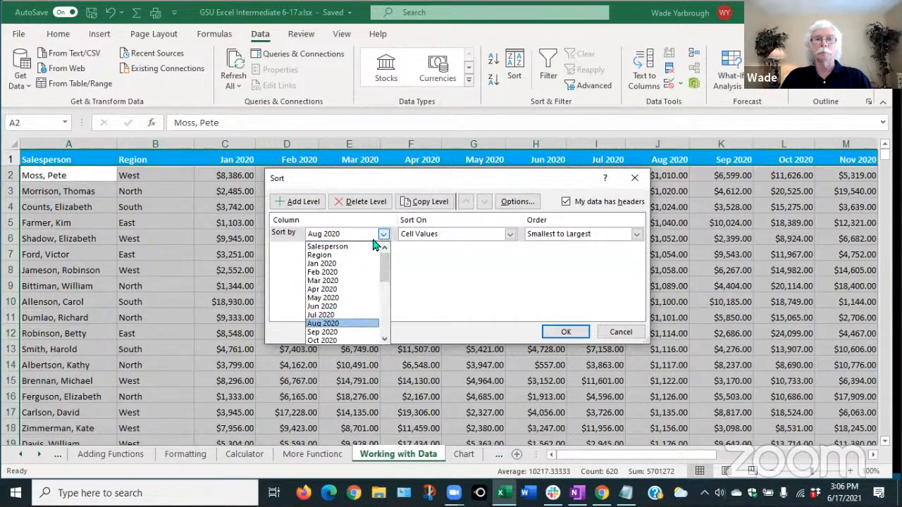
left_click(324, 256)
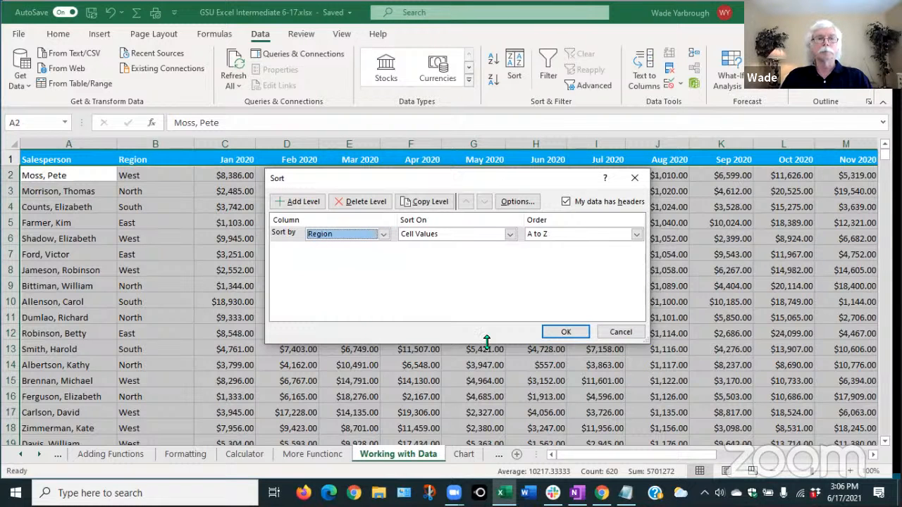
left_click(566, 333)
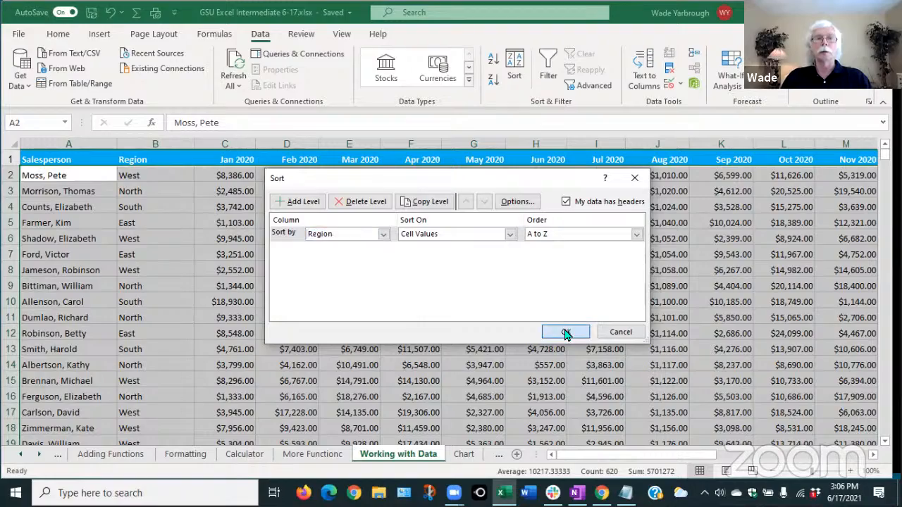
left_click(547, 332)
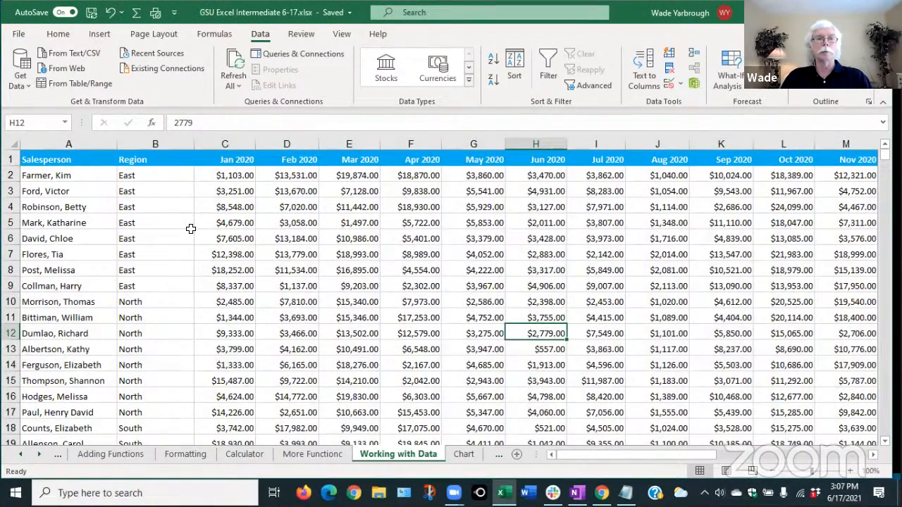
scroll(180, 253, "down", 5)
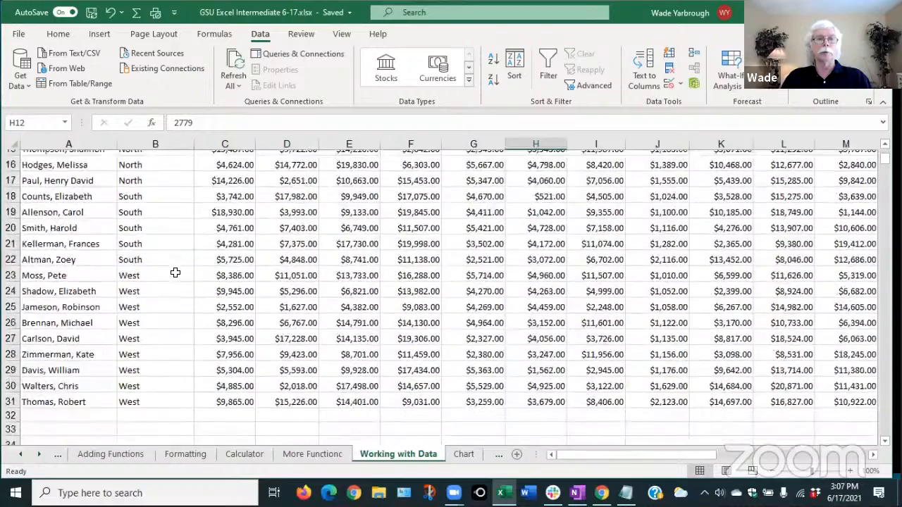
scroll(176, 273, "up", 5)
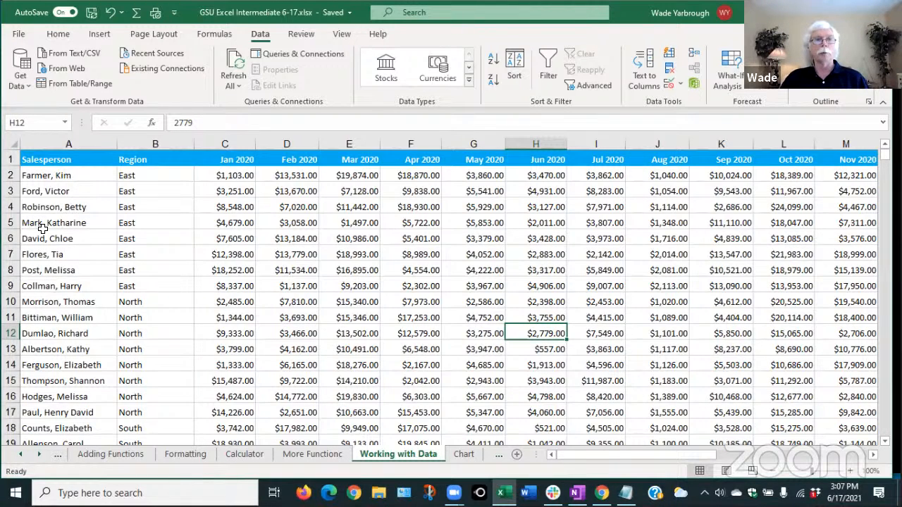
Step: Sort the whole sheet by Region and then by Salesperson, both A to Z, and review the order within each region
left_click(13, 144)
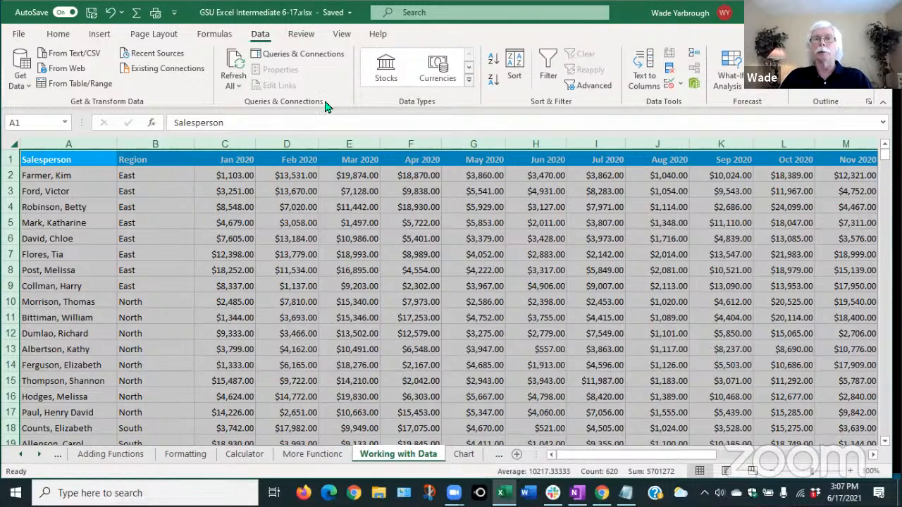
left_click(513, 65)
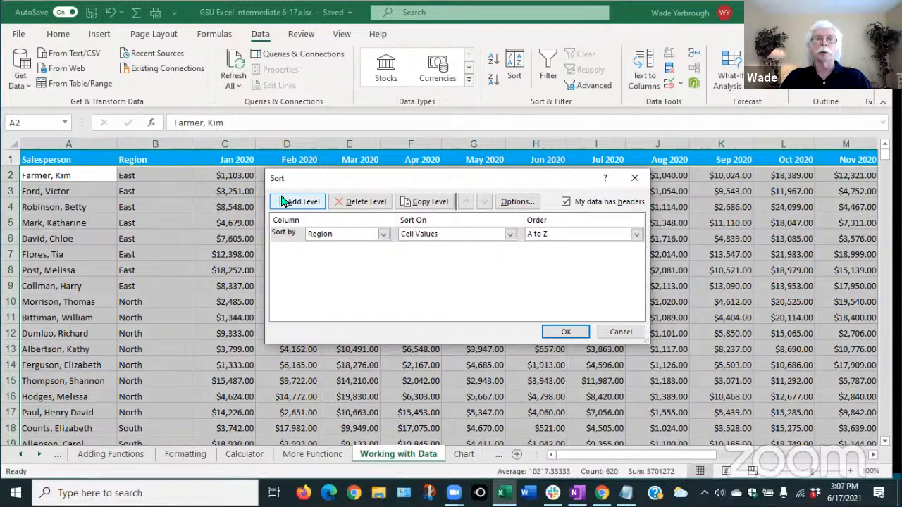
left_click(286, 202)
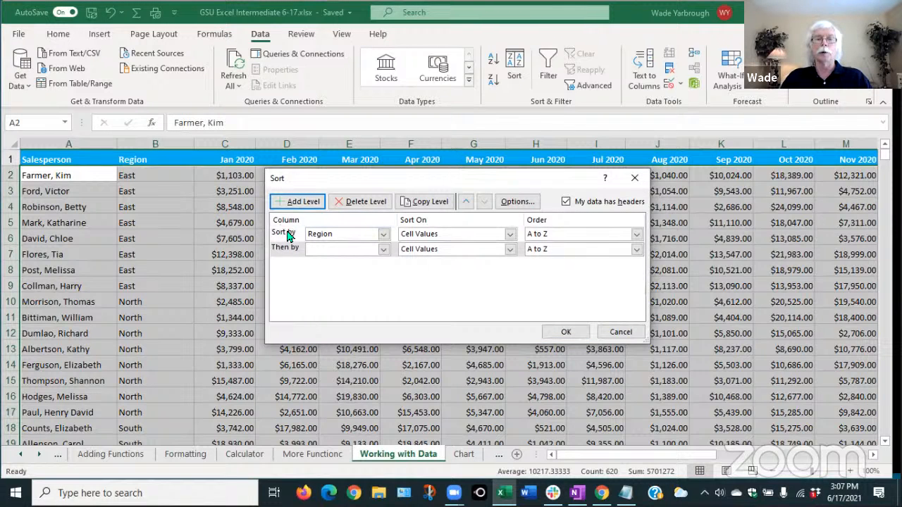
left_click(382, 250)
left_click(333, 262)
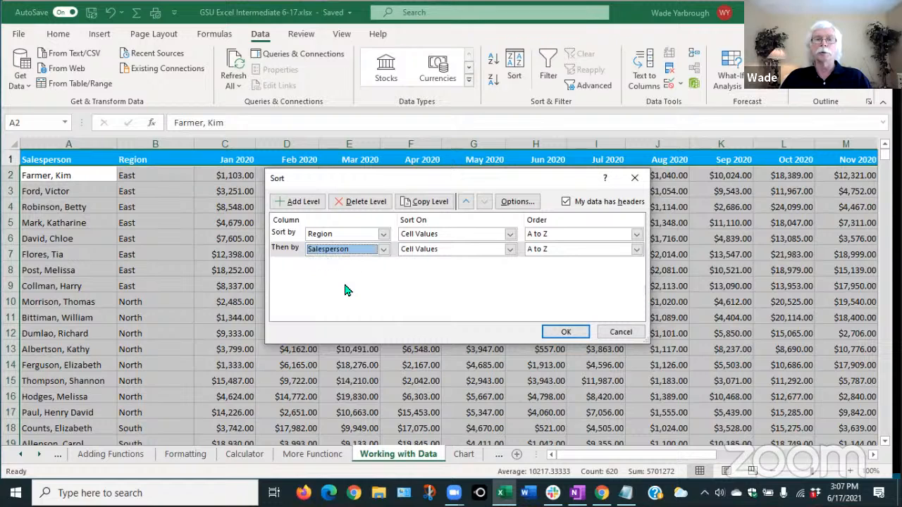
left_click(566, 331)
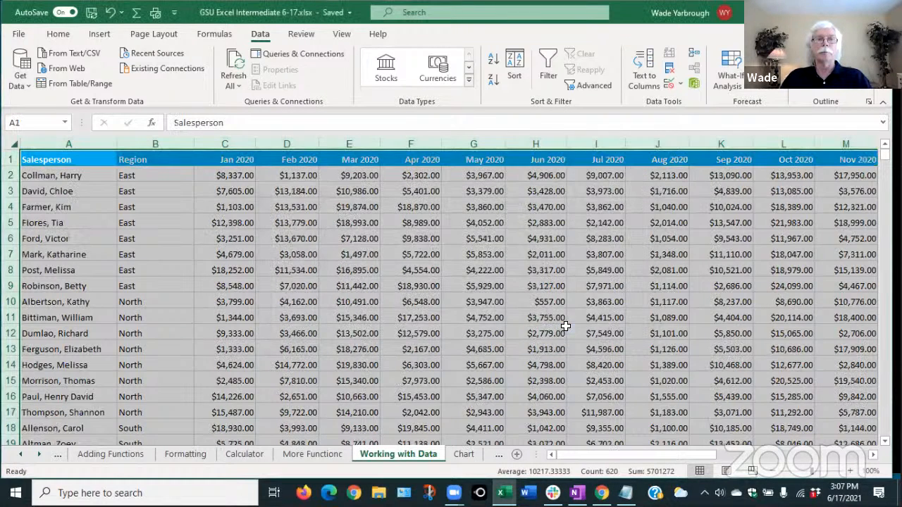
left_click(151, 268)
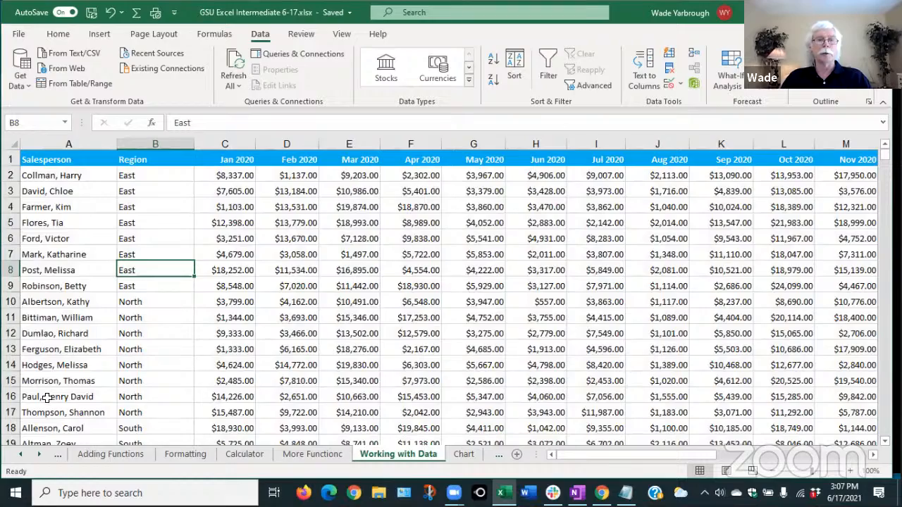
scroll(45, 396, "down", 2)
scroll(45, 397, "up", 2)
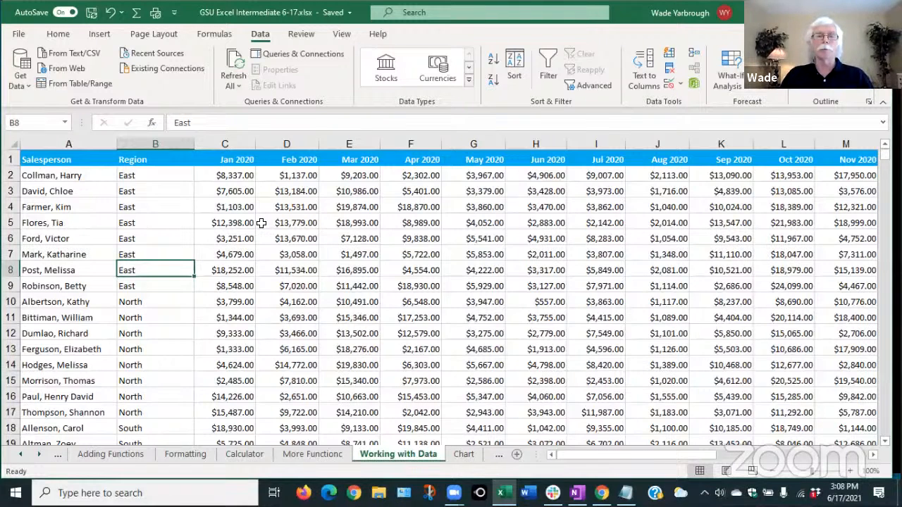
Step: Turn on filtering for the data and filter the Region column to show only East and South
left_click(547, 63)
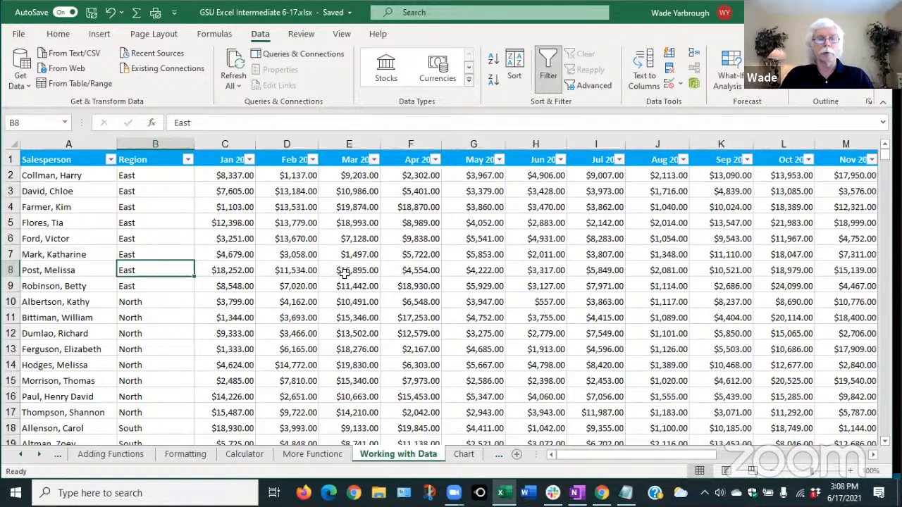
left_click(188, 160)
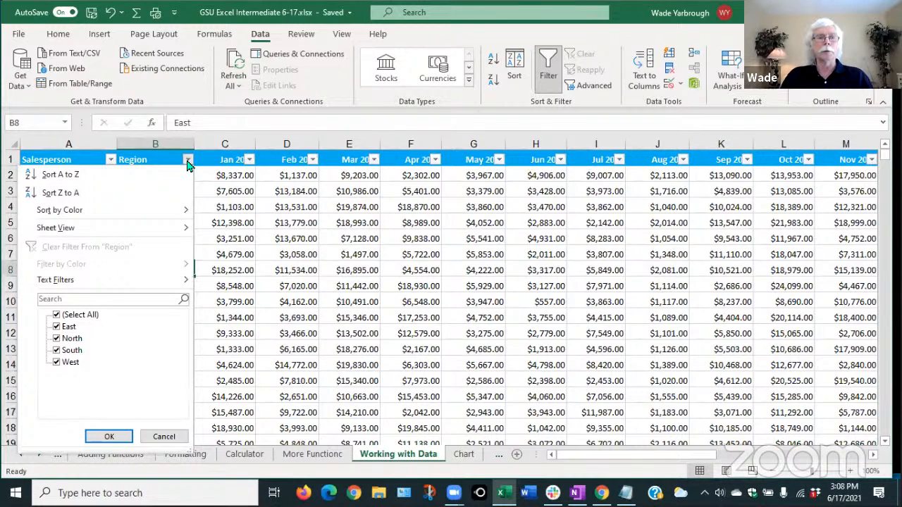
left_click(56, 338)
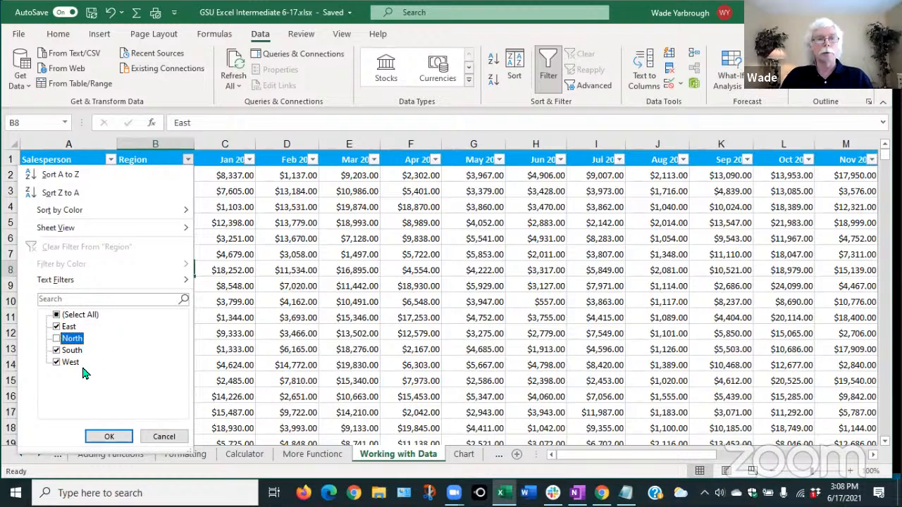
left_click(56, 362)
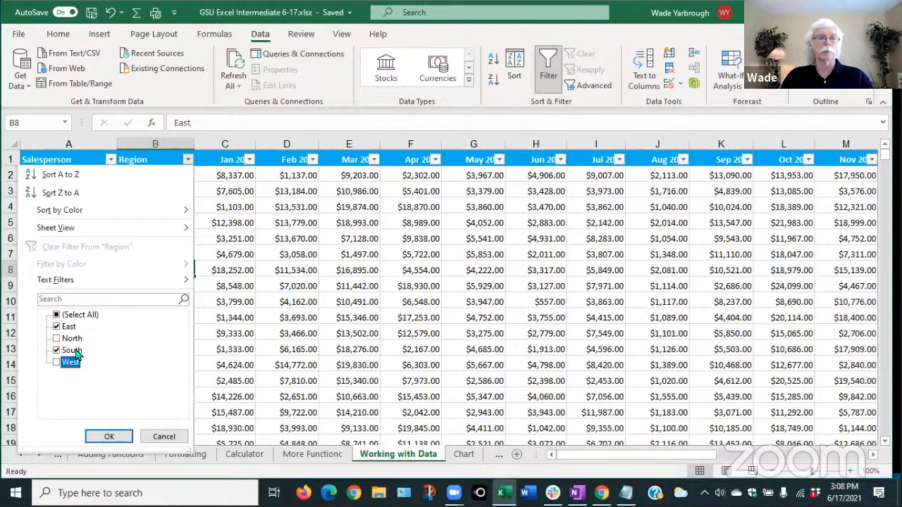
left_click(109, 437)
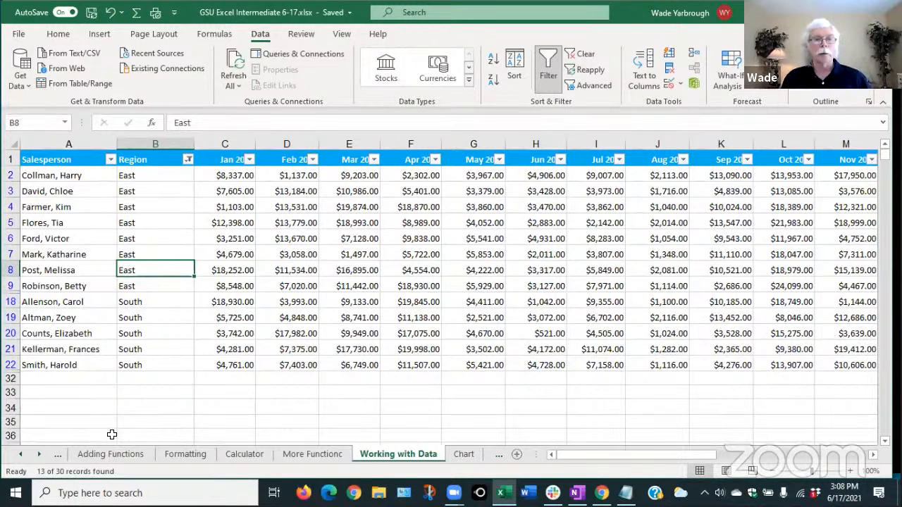
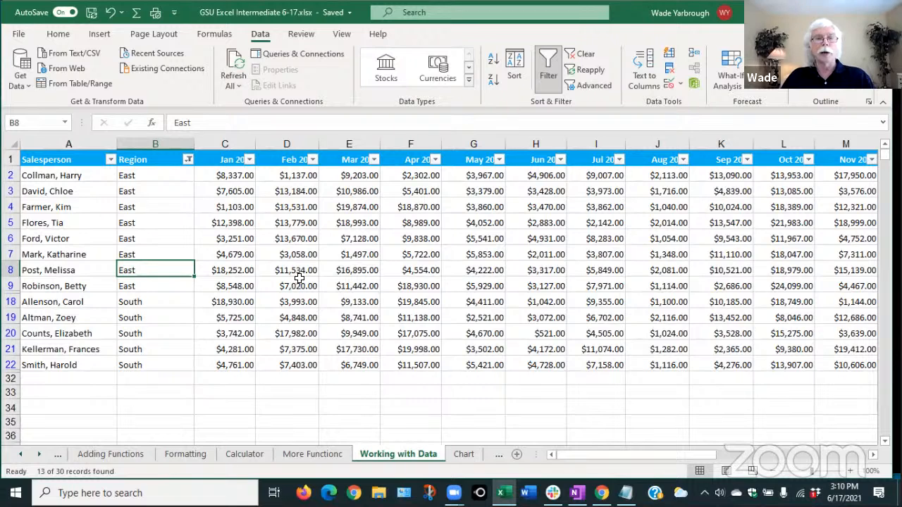
Step: Hide rows 4 through 6 in the data filtered to the East and South regions
left_click(13, 206)
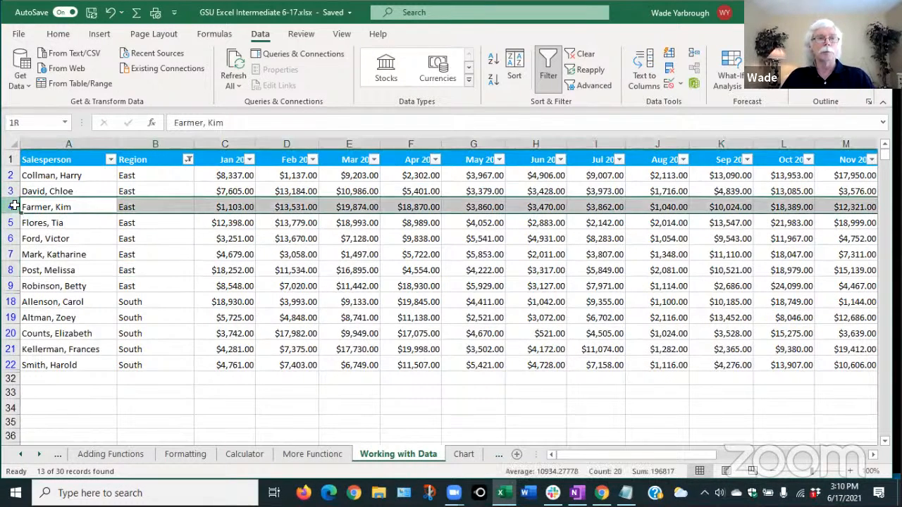
left_click_drag(14, 205, 16, 238)
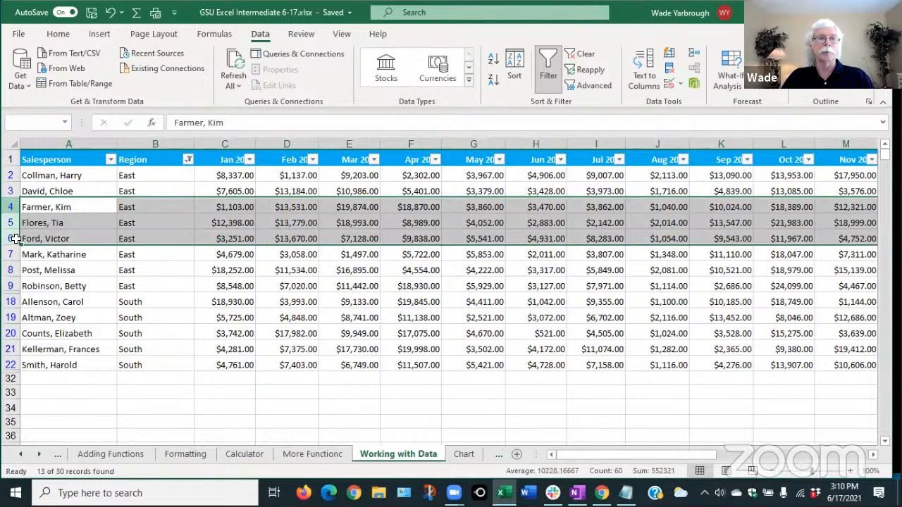
right_click(67, 224)
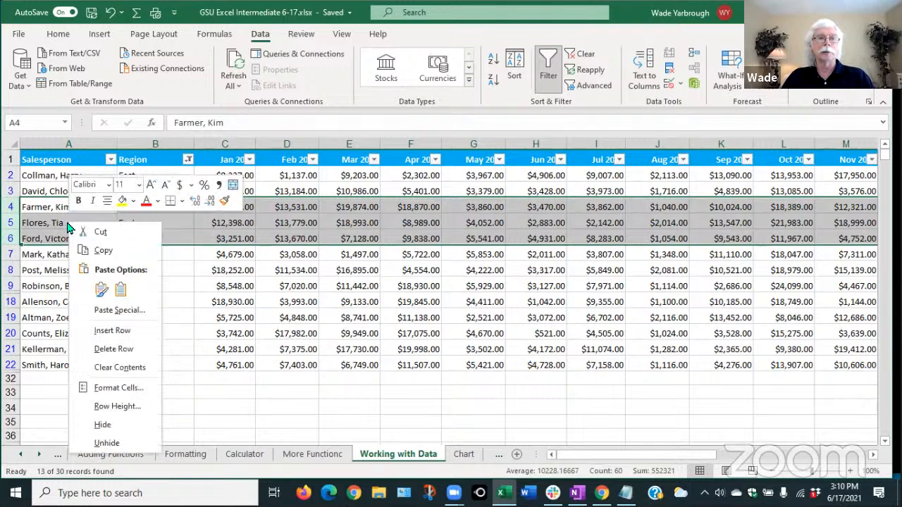
left_click(104, 424)
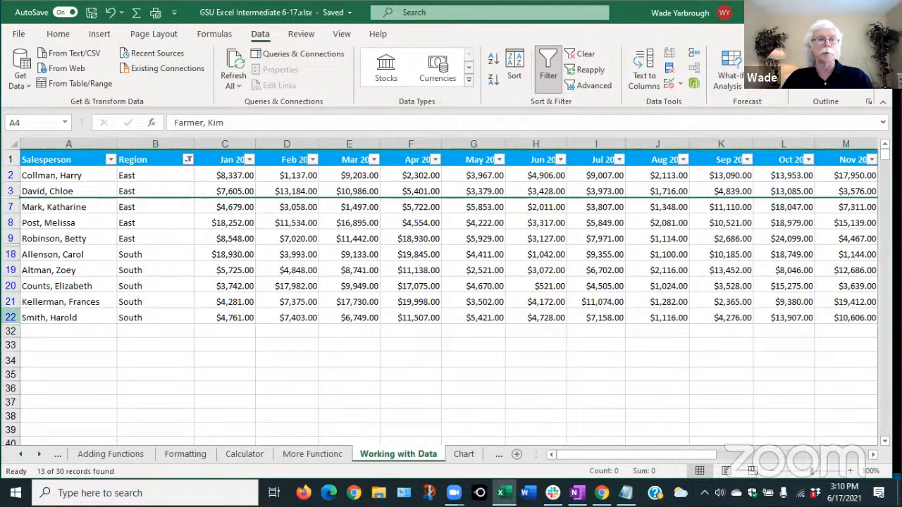
Step: Try to unhide the hidden rows 4 to 6 by selecting rows 3 and 7 around them, repeating the attempt once
left_click(13, 191)
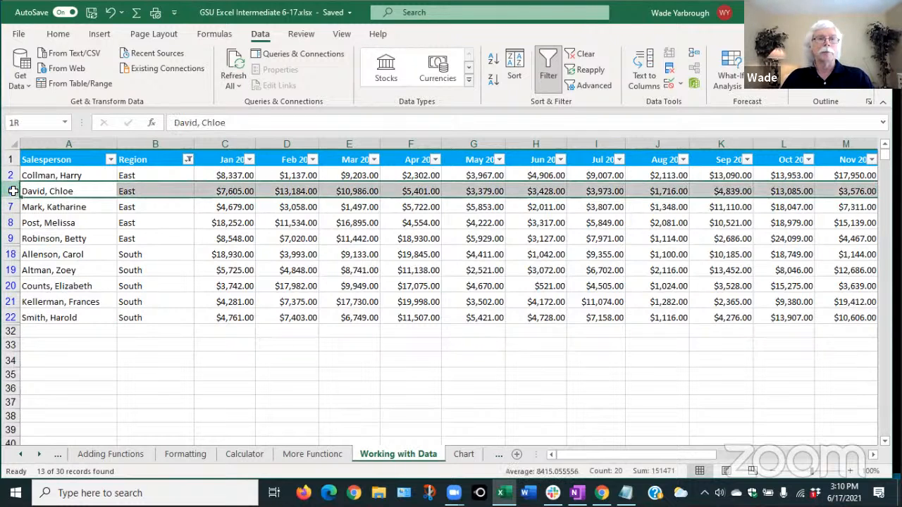
left_click_drag(12, 191, 15, 206)
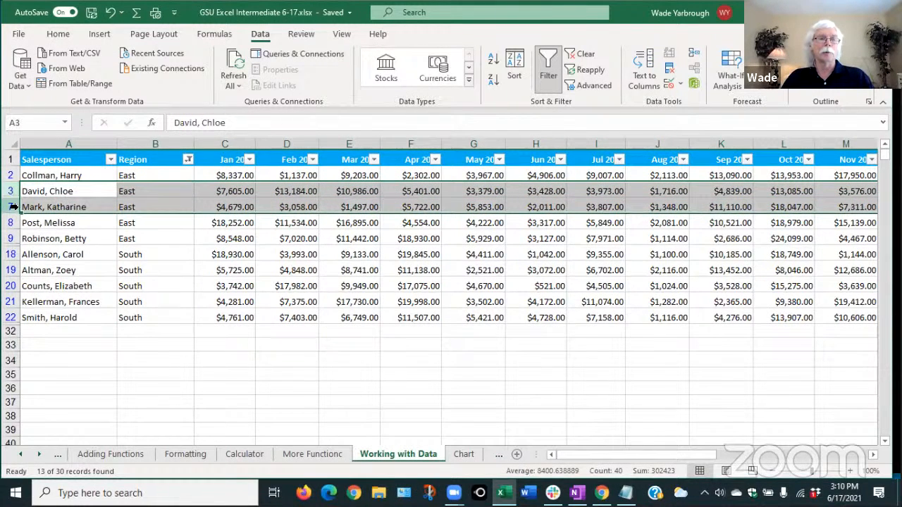
right_click(58, 199)
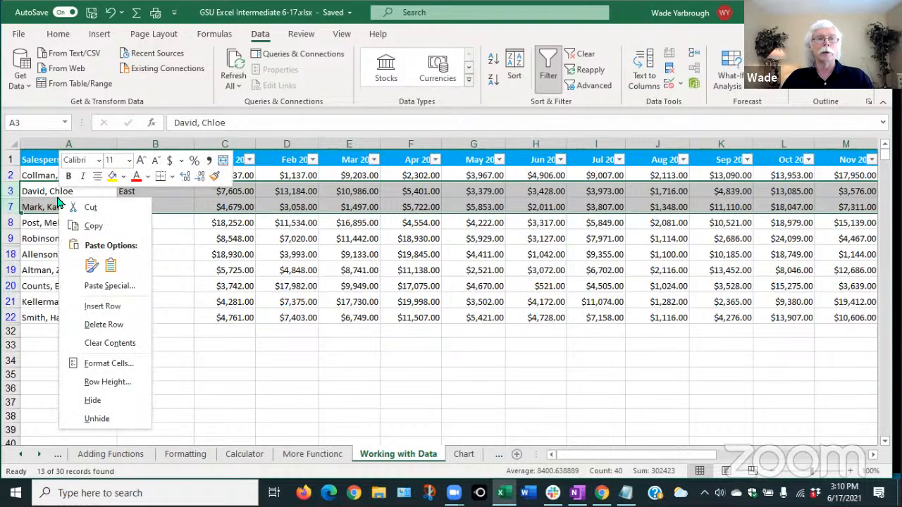
left_click(97, 418)
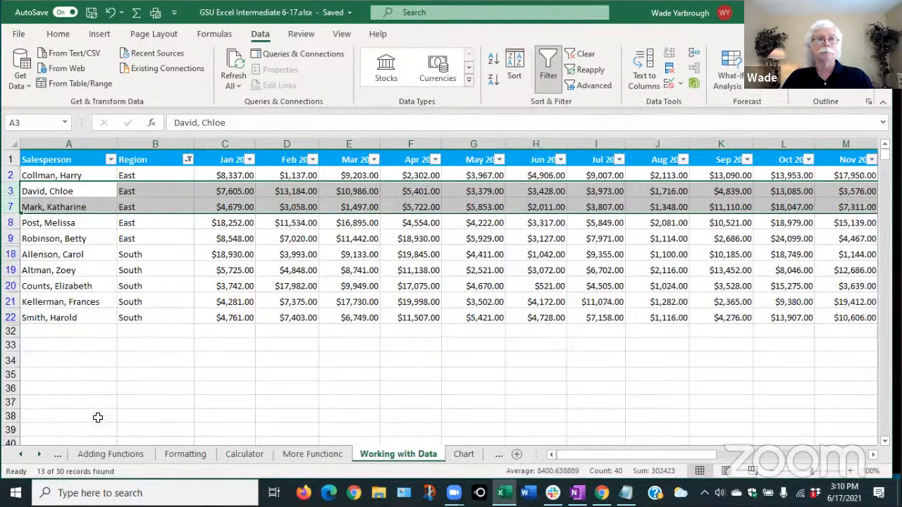
left_click(67, 224)
left_click_drag(11, 191, 11, 207)
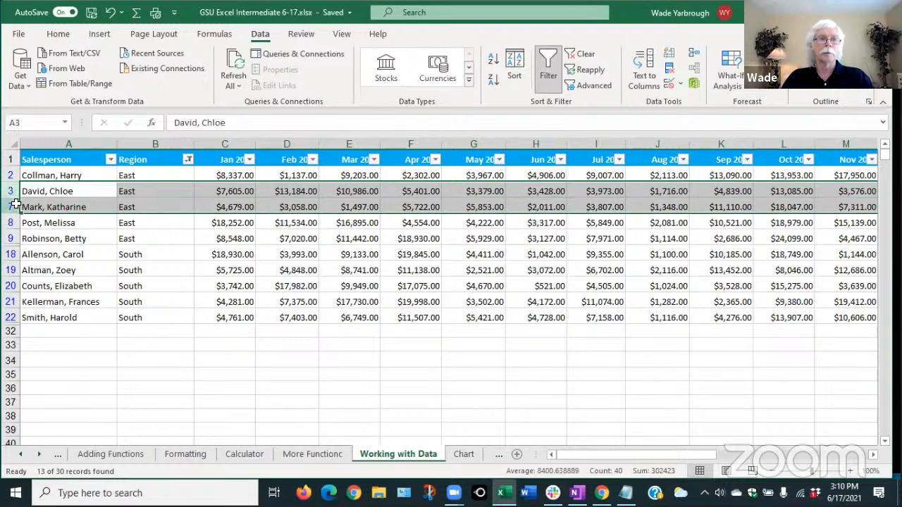
right_click(56, 205)
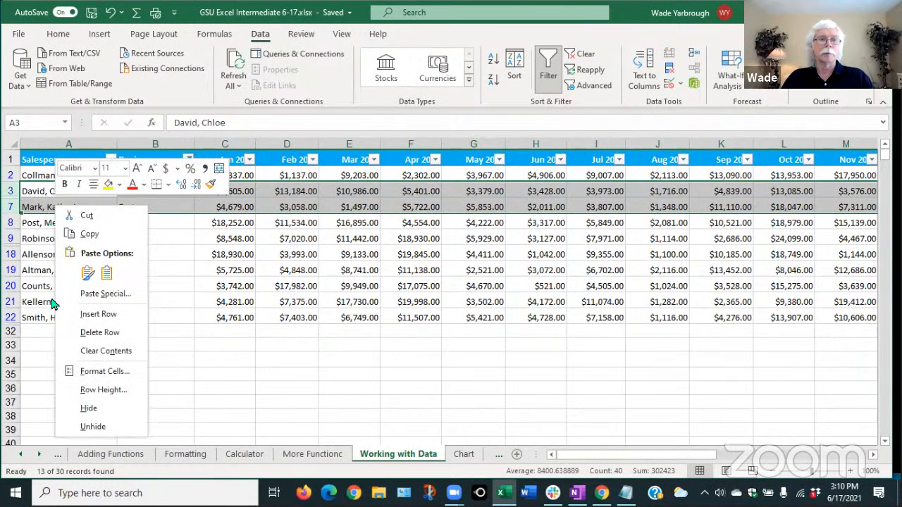
left_click(92, 426)
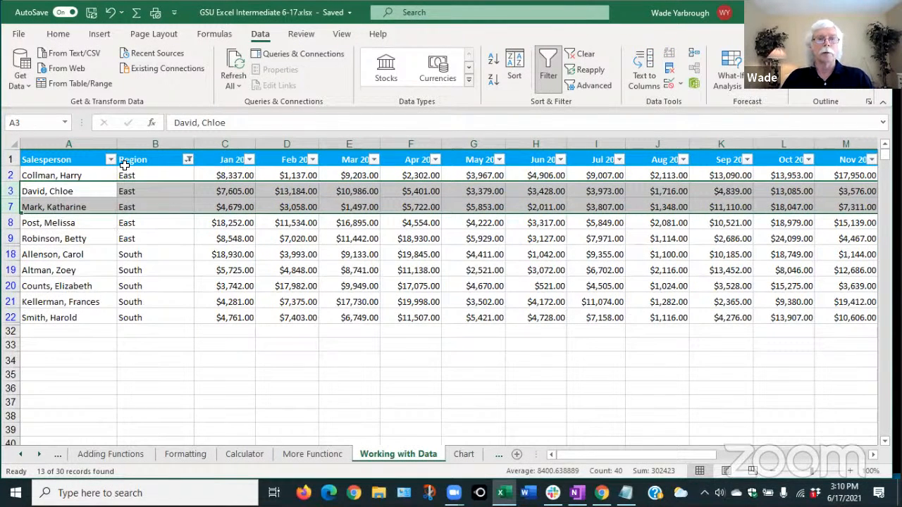
left_click(188, 159)
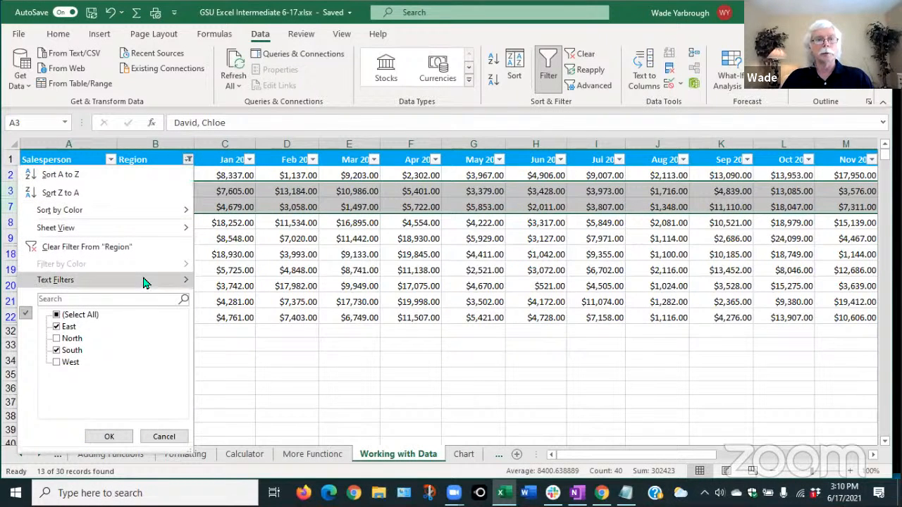
mouse_move(143, 281)
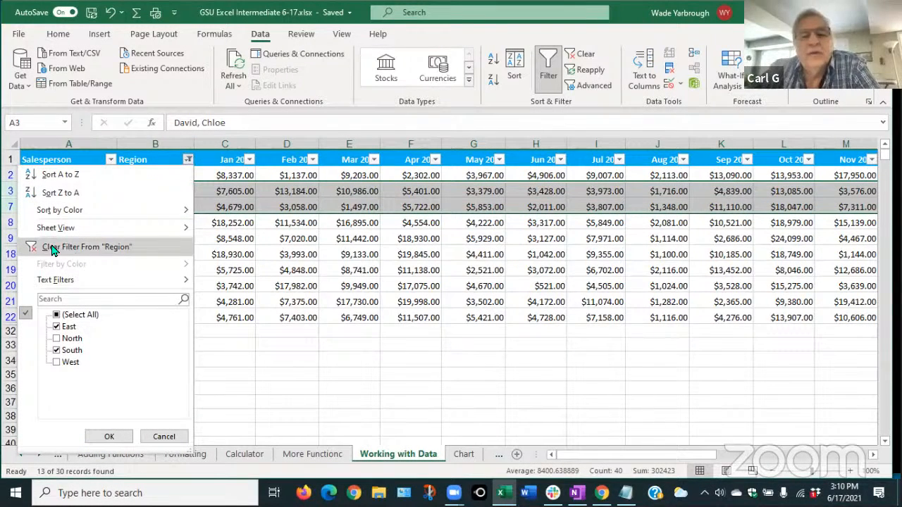
left_click(273, 388)
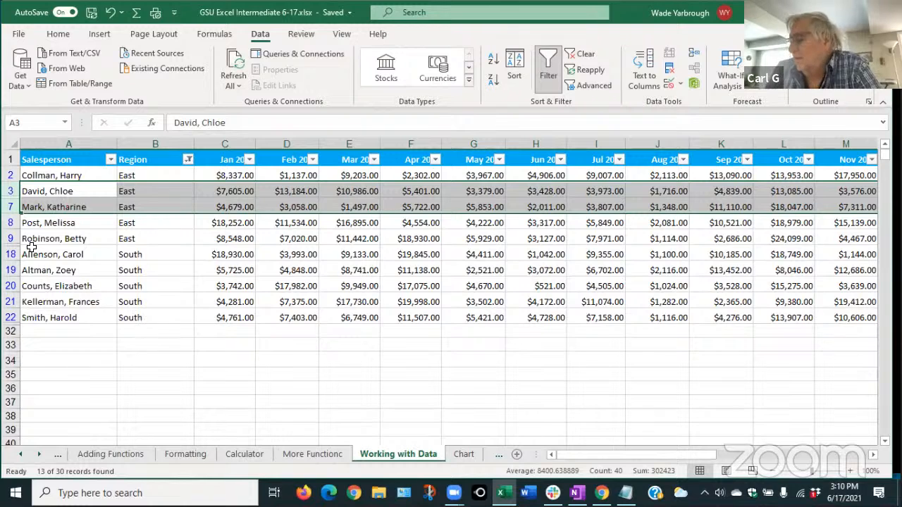
Step: Try again to unhide the hidden rows using a wider selection from row 2 through row 8
left_click(11, 206)
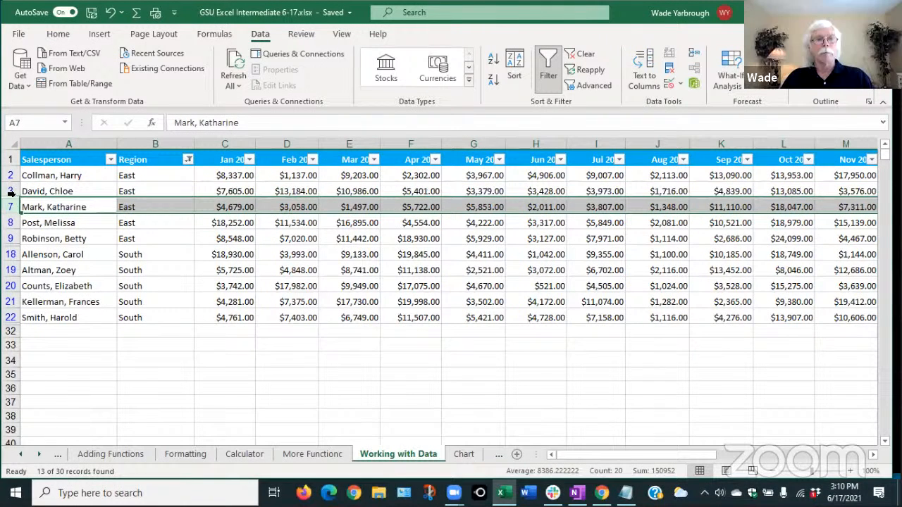
left_click(12, 191)
left_click_drag(12, 191, 14, 210)
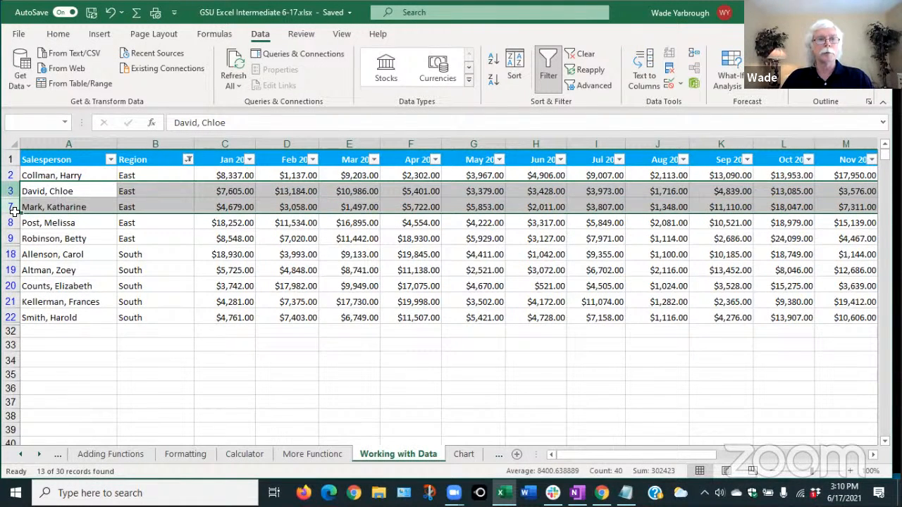
left_click_drag(10, 174, 13, 224)
right_click(32, 205)
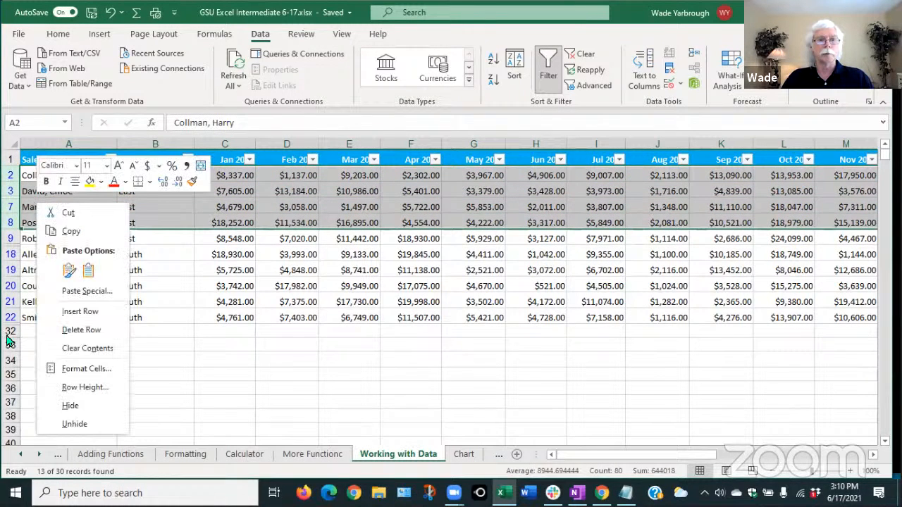
left_click(74, 424)
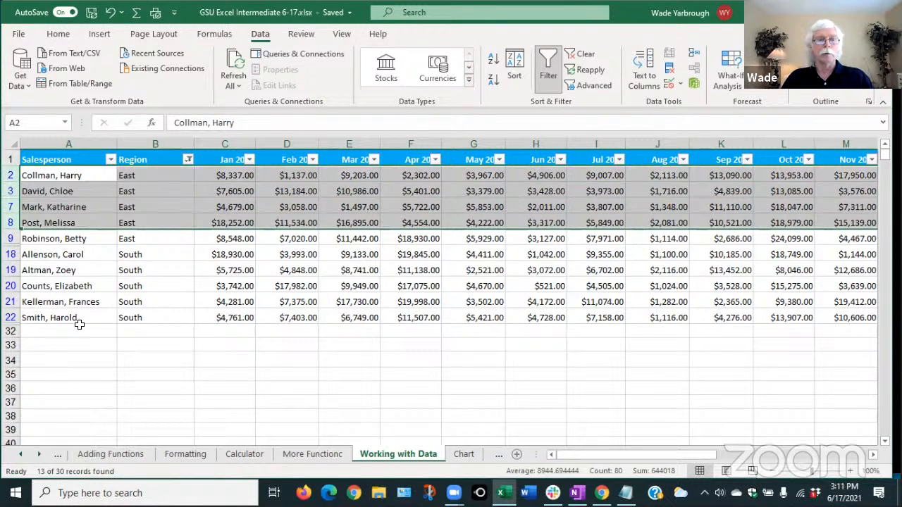
Step: Clear the filter from the Region column
left_click(84, 206)
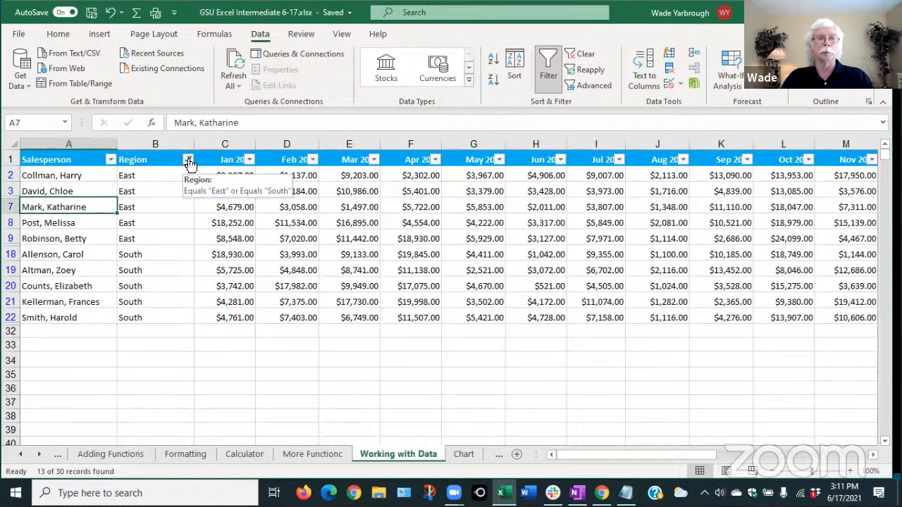
left_click(188, 160)
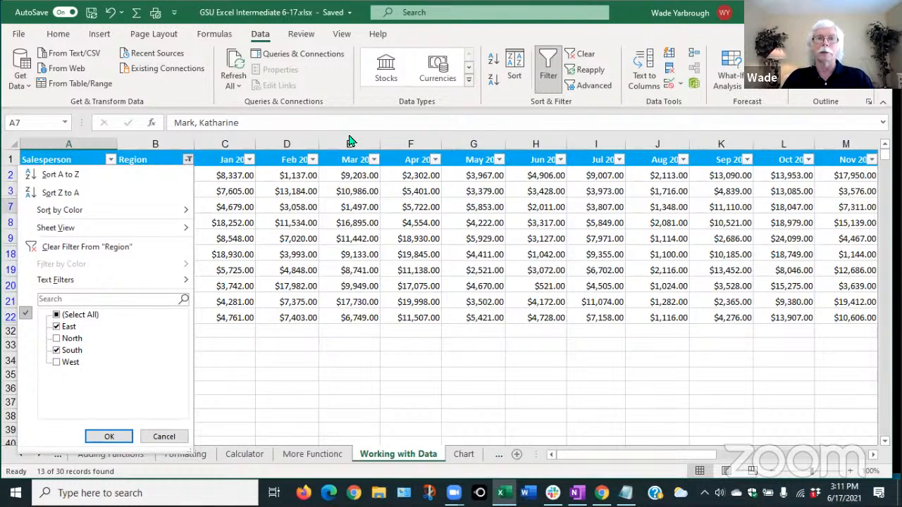
left_click(64, 247)
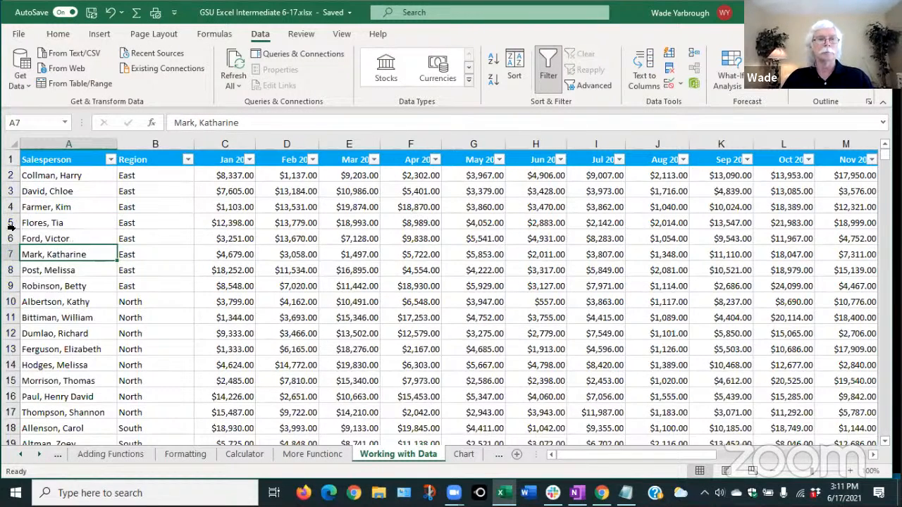
Step: Hide rows 3 through 5 in the unfiltered data, and unhide them again from a selection of rows 2 to 6
left_click_drag(11, 190, 13, 223)
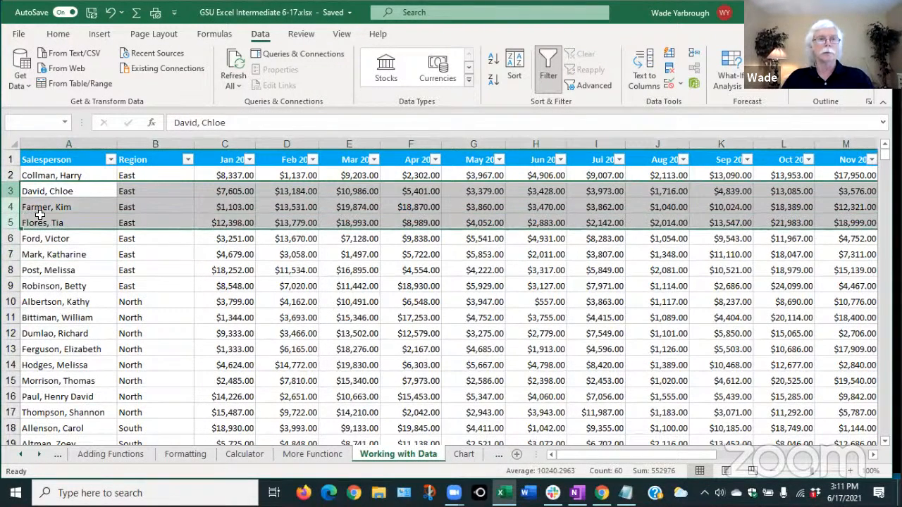
right_click(40, 215)
left_click(75, 411)
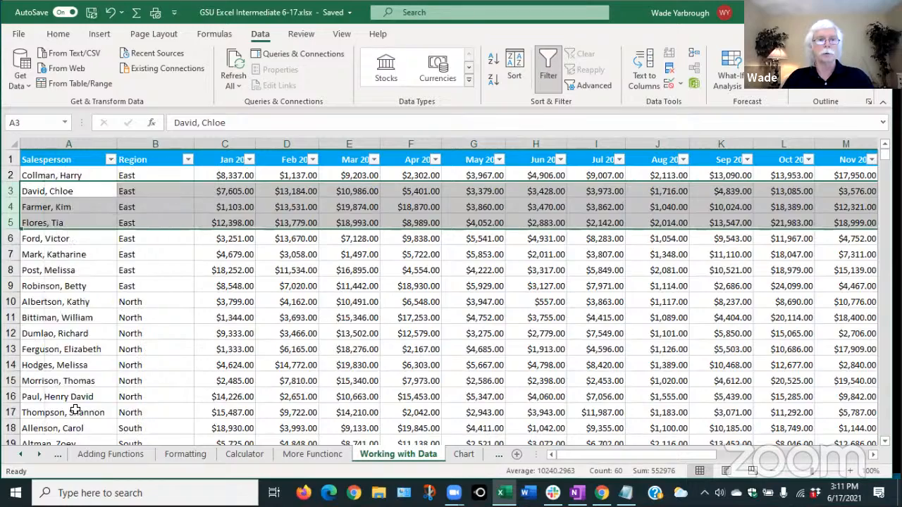
left_click_drag(11, 175, 11, 191)
right_click(34, 187)
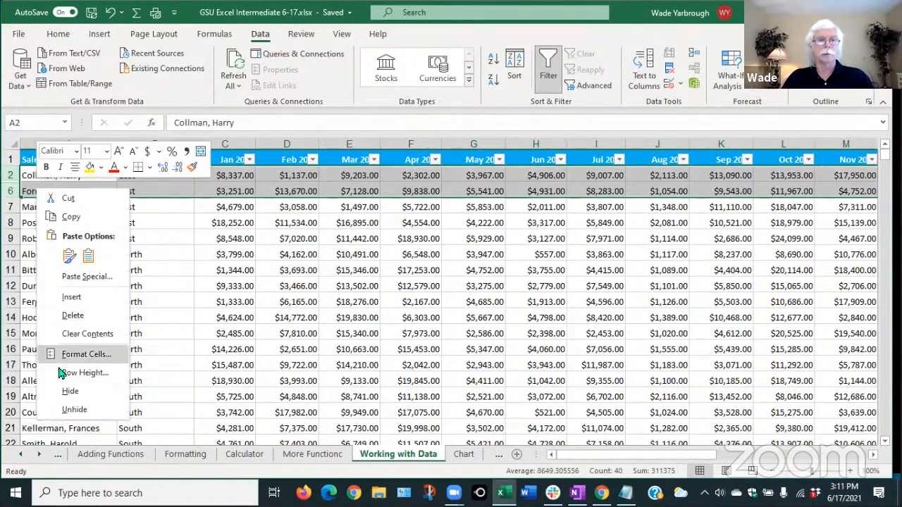
left_click(74, 409)
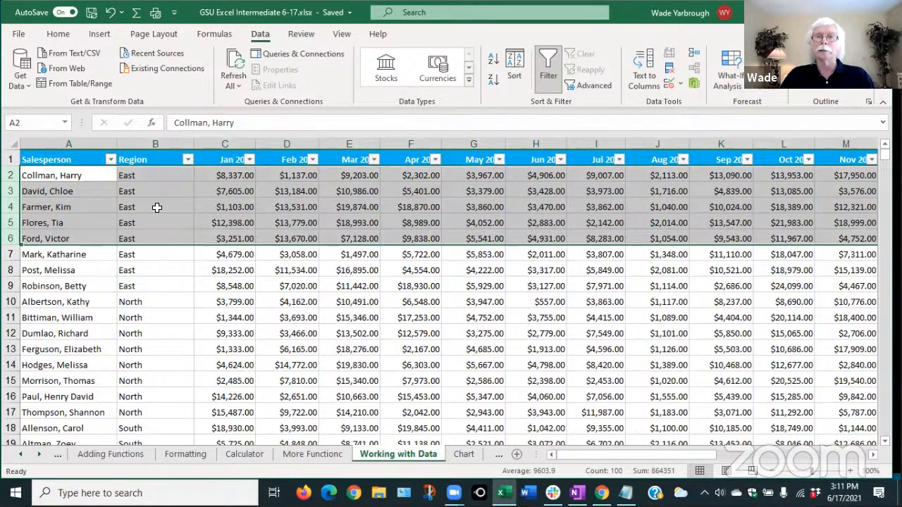
left_click(160, 282)
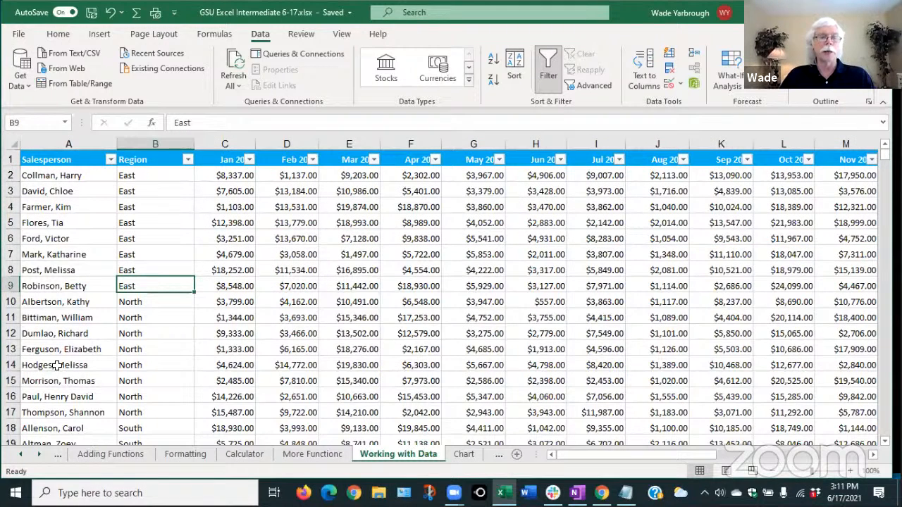
Step: Filter the Salesperson column to show only the three salespeople in rows 2, 5 and 19
left_click(110, 160)
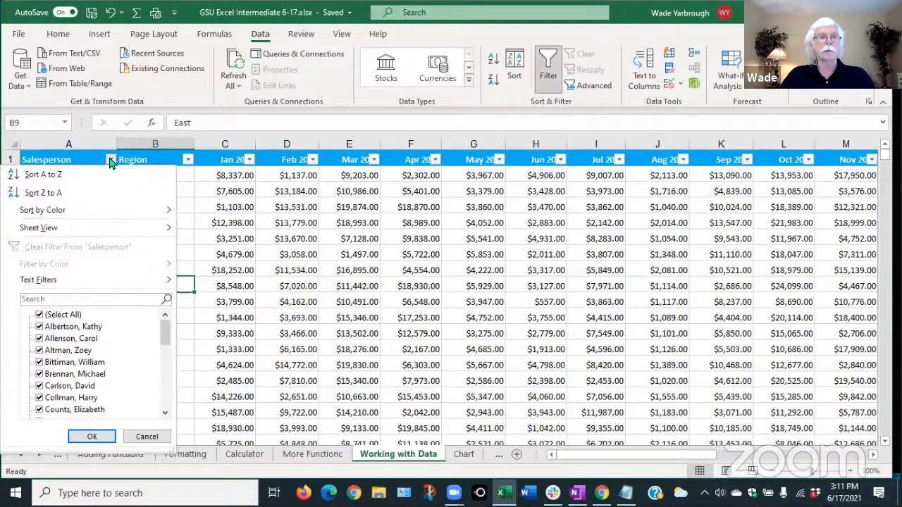
left_click(40, 316)
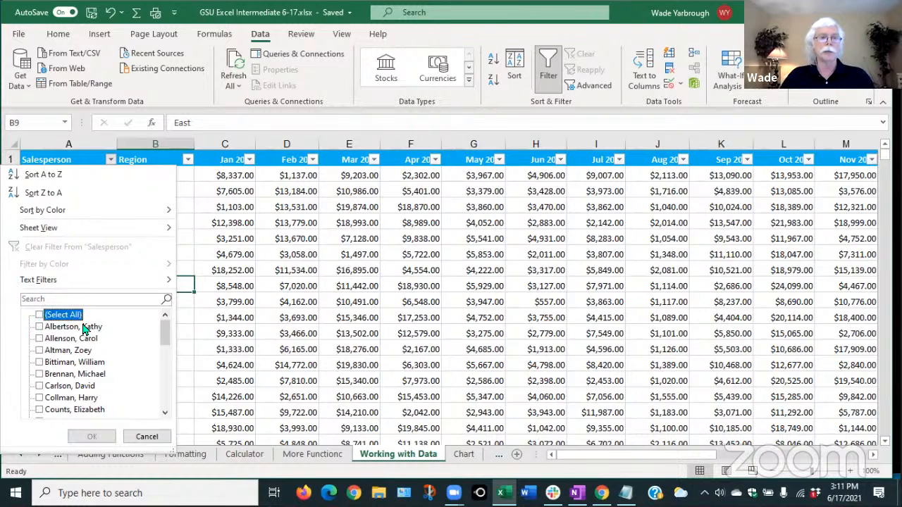
left_click(40, 351)
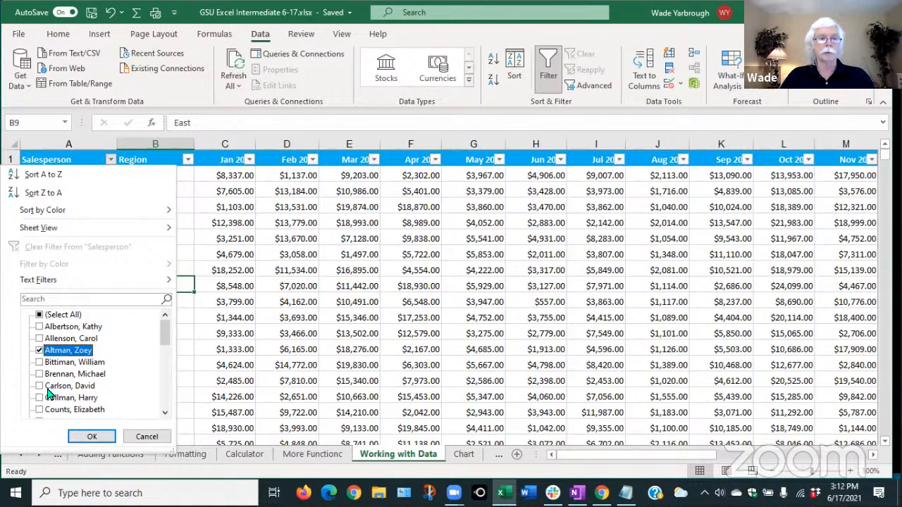
left_click(39, 397)
scroll(62, 386, "down", 4)
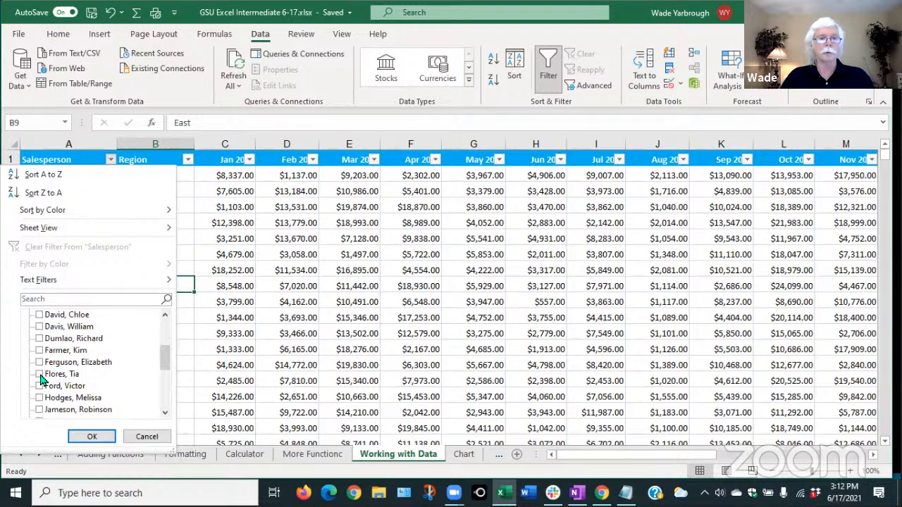
left_click(39, 374)
left_click(89, 436)
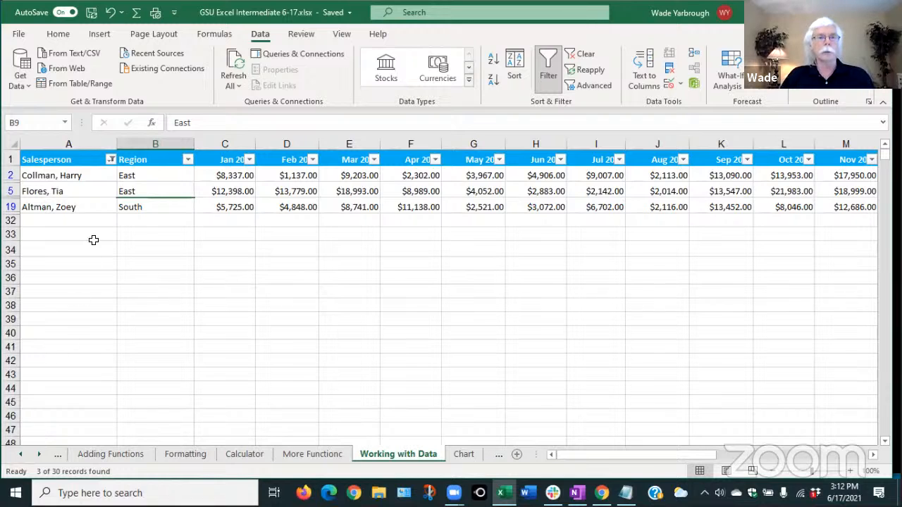
Step: Clear the Salesperson filter and sort the data by the Jan 2020 column from largest to smallest
left_click(111, 160)
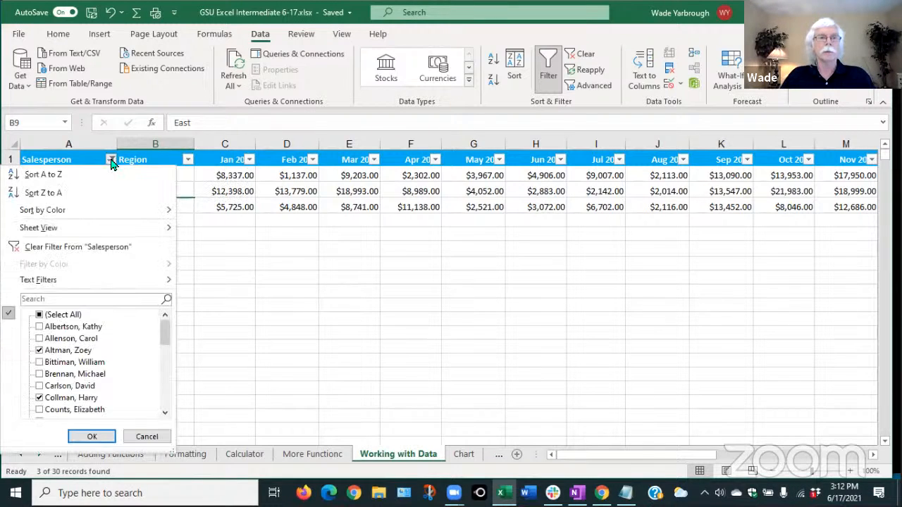
left_click(53, 248)
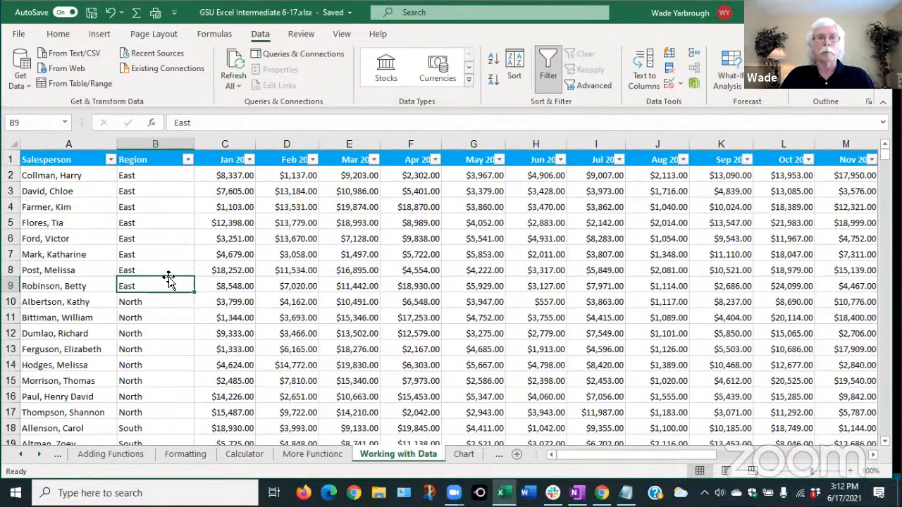
left_click(249, 160)
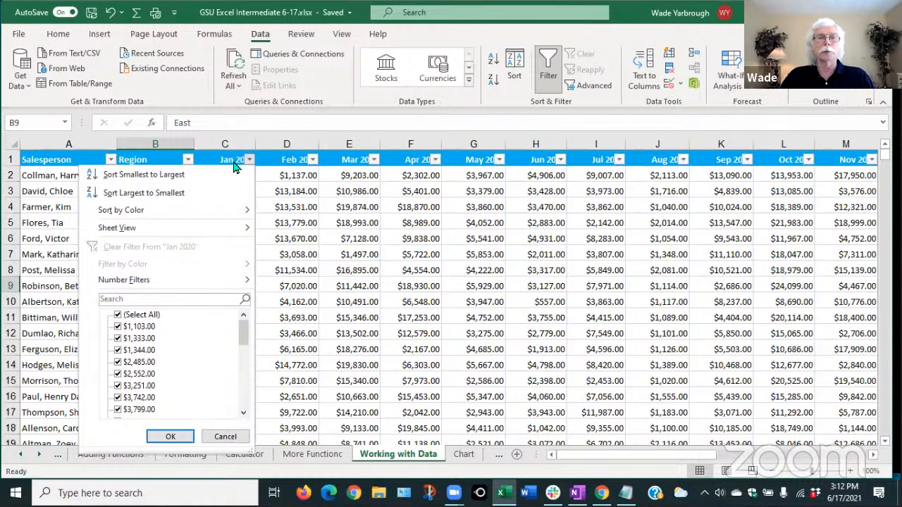
left_click(138, 194)
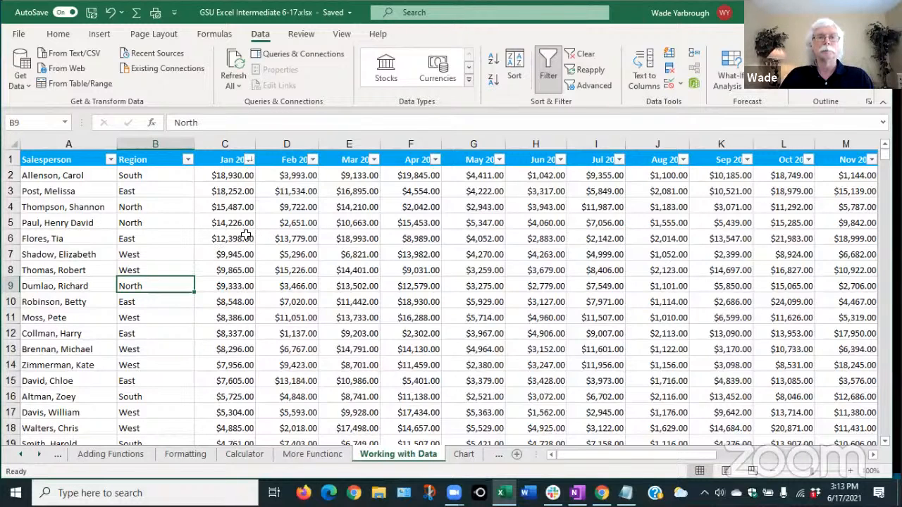
left_click(249, 161)
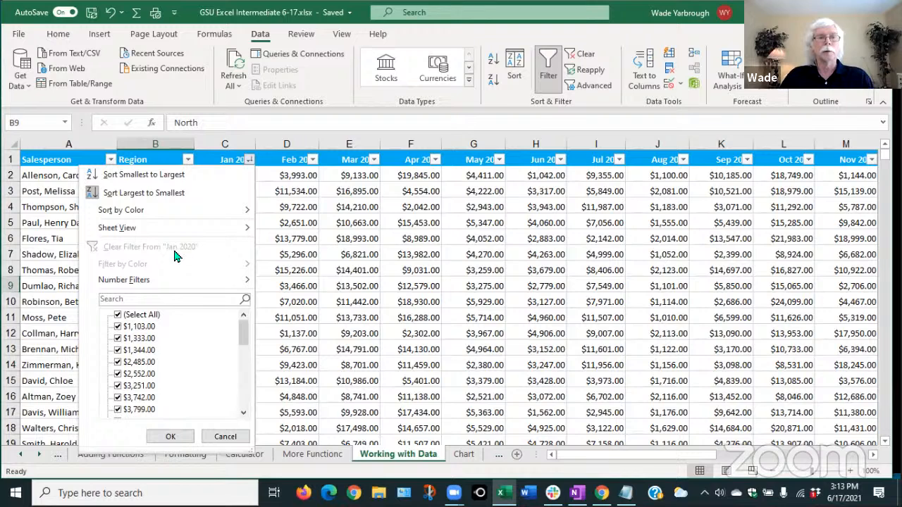
mouse_move(141, 209)
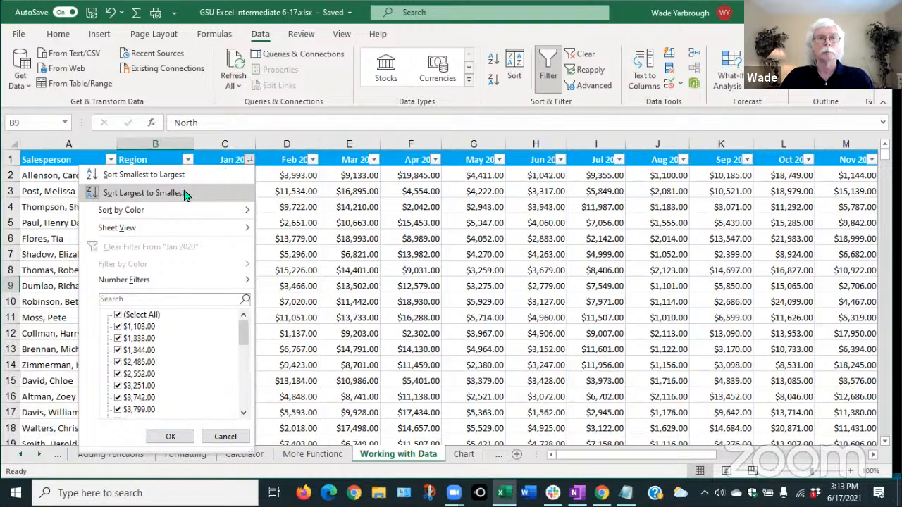
left_click(248, 160)
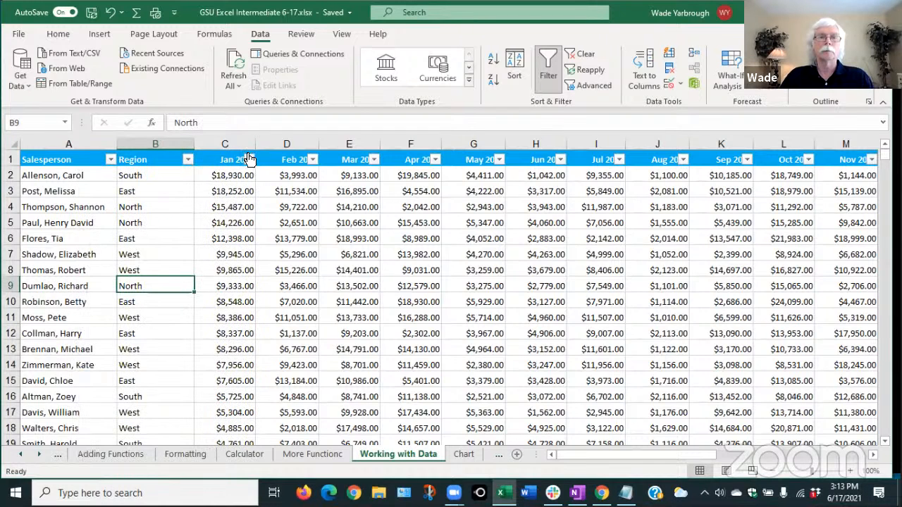
Step: Filter the Region column to show only East and South
left_click(187, 162)
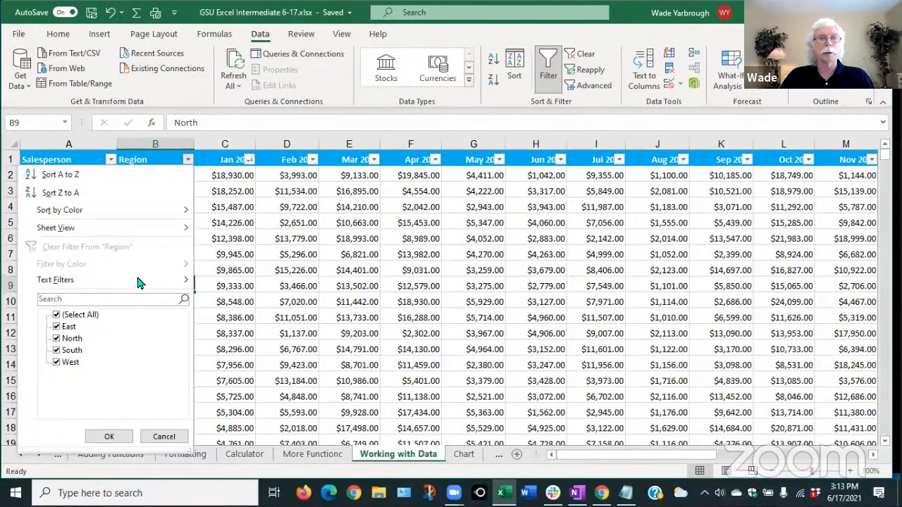
left_click(56, 339)
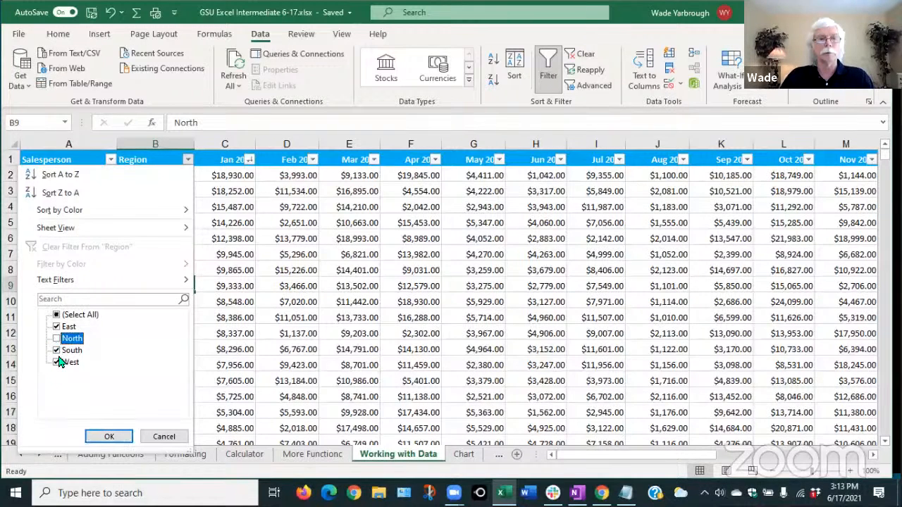
left_click(57, 362)
left_click(105, 437)
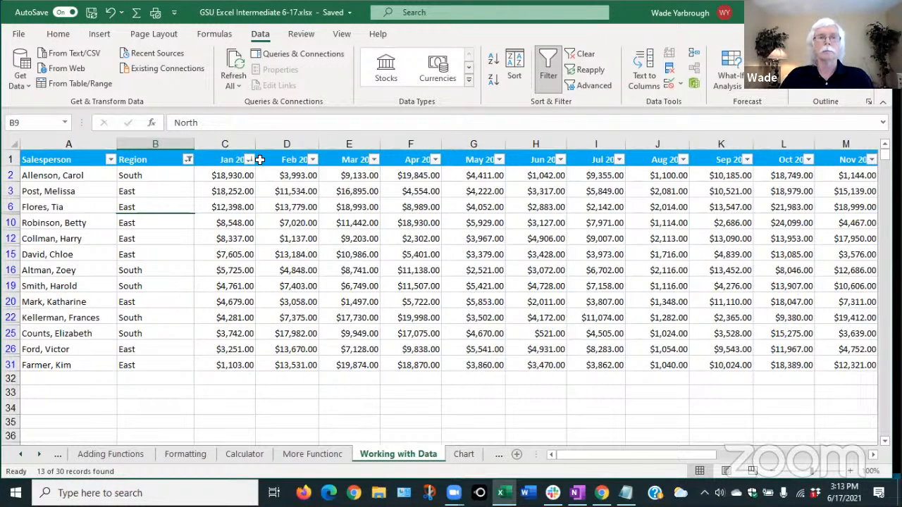
Step: Check the filter options of the Jan 2020 and Region columns, and undo the Region filter
left_click(248, 159)
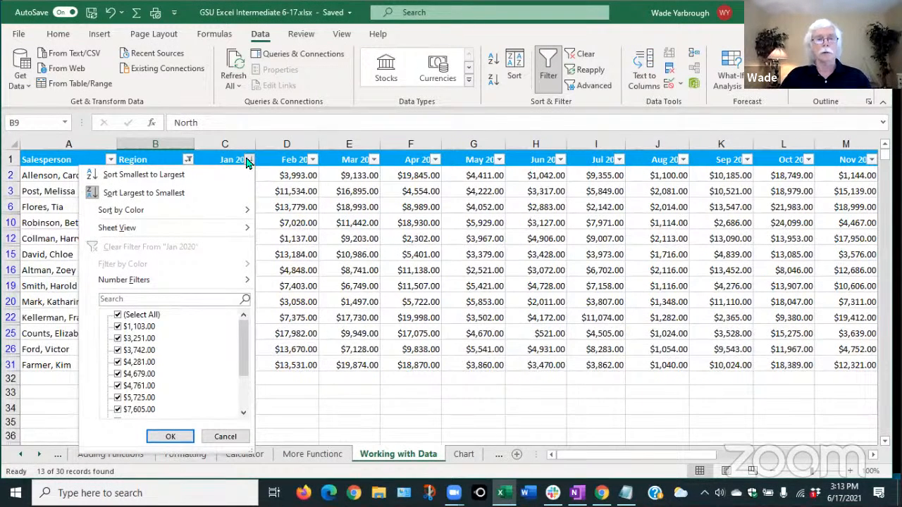
left_click(187, 160)
left_click(188, 161)
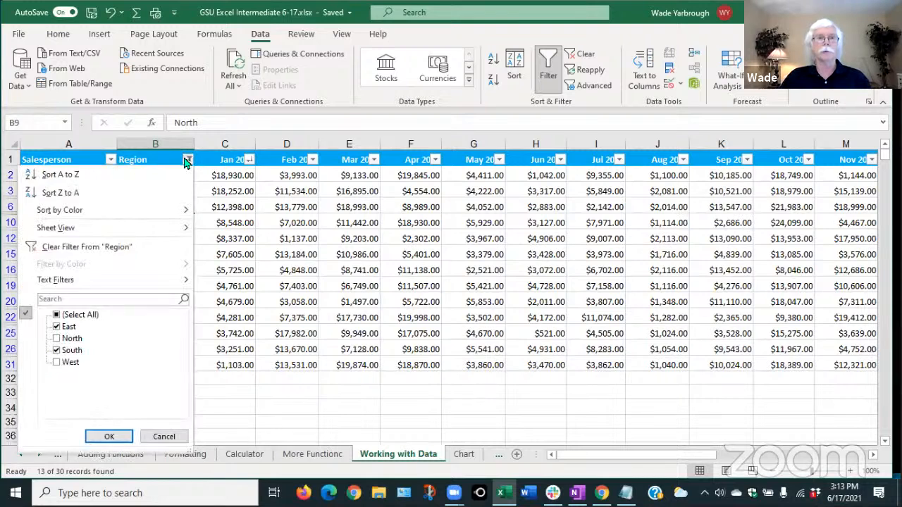
key("Escape")
key("ctrl+z")
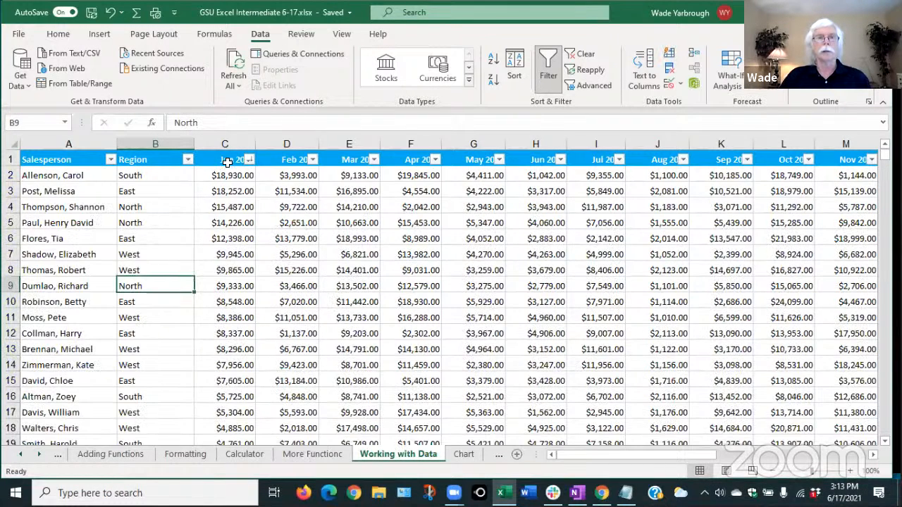
Step: Filter the Jan 2020 column with a number filter for values greater than 10000
left_click(249, 160)
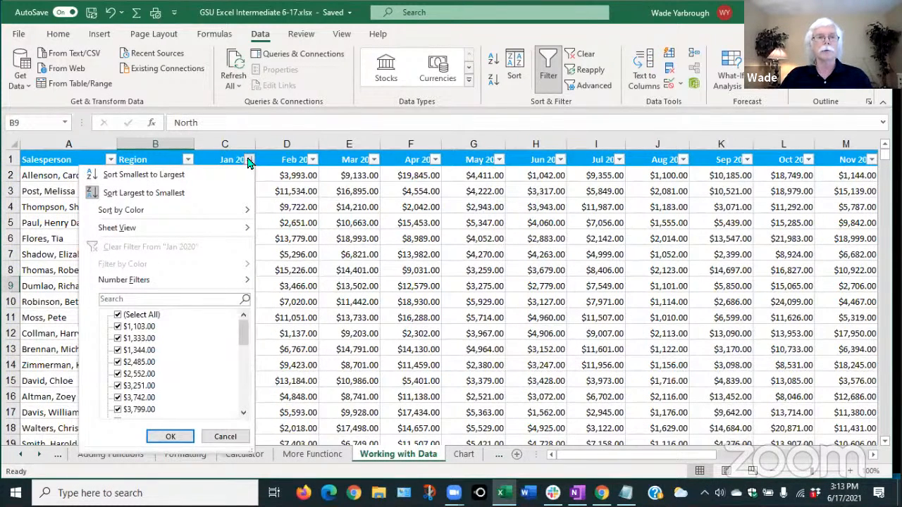
mouse_move(155, 280)
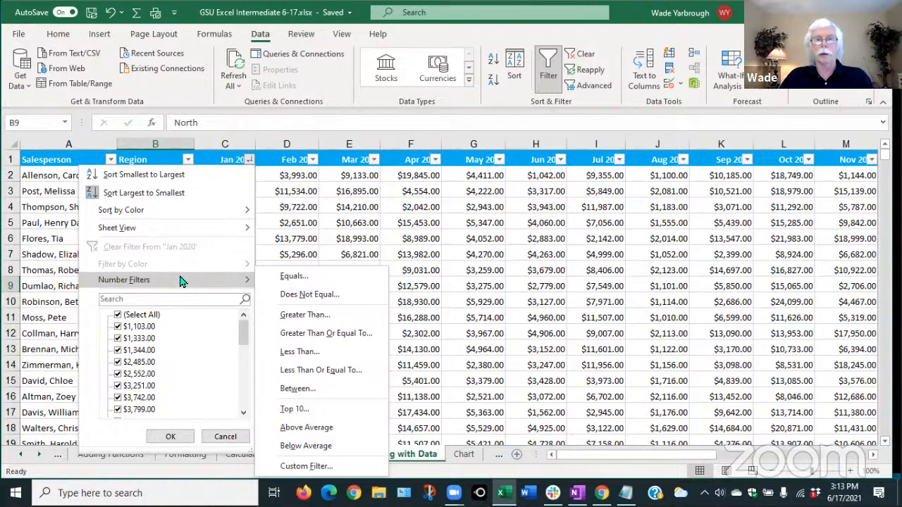
left_click(296, 318)
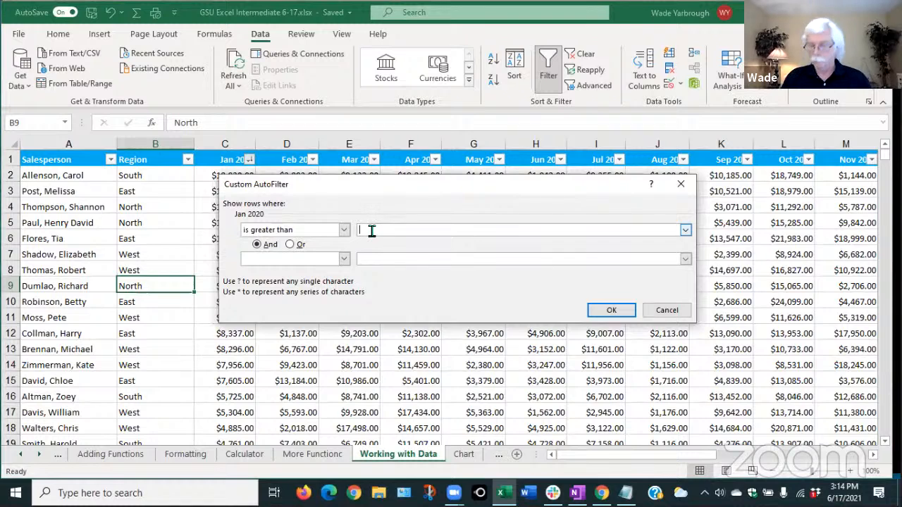
type("10000")
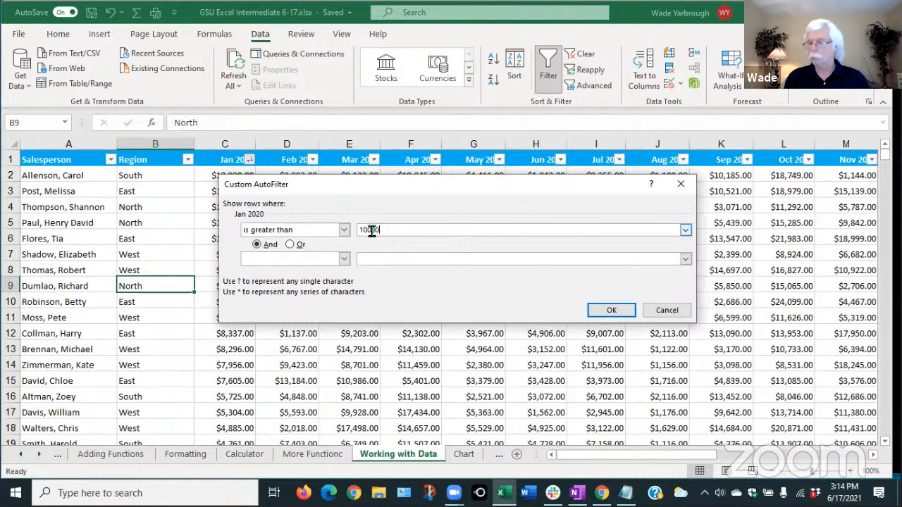
left_click(615, 310)
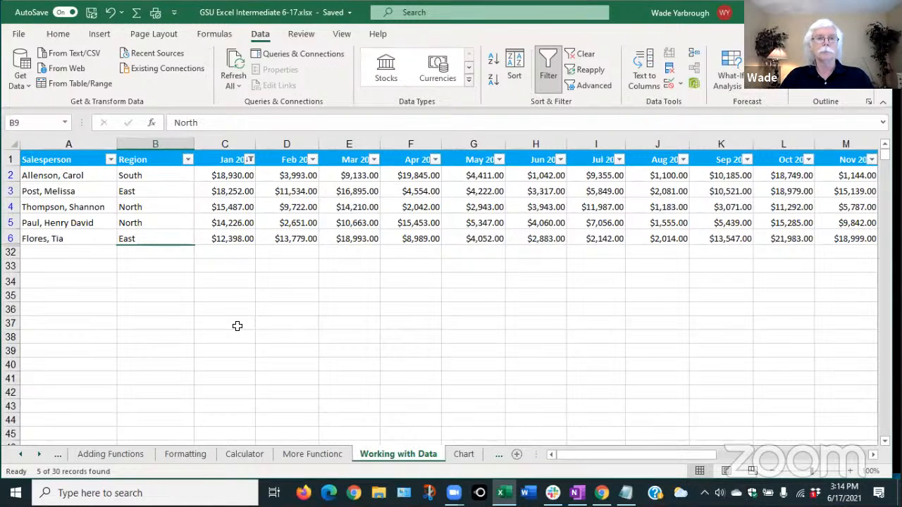
Step: Filter the Jan 2020 column to show the top 10 items
left_click(250, 160)
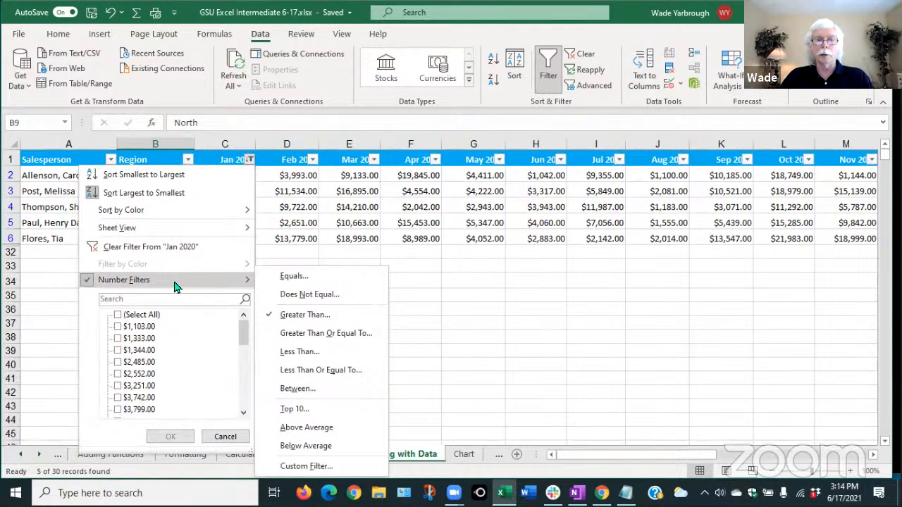
left_click(294, 415)
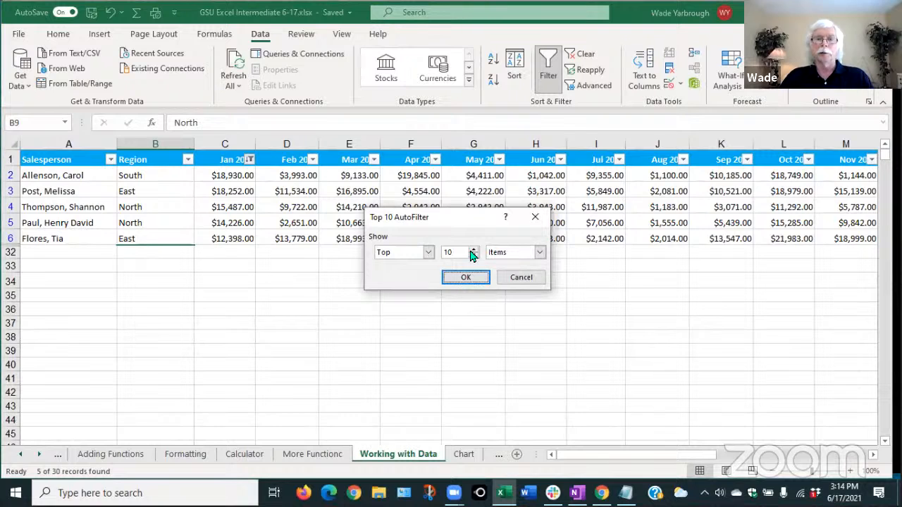
left_click(464, 279)
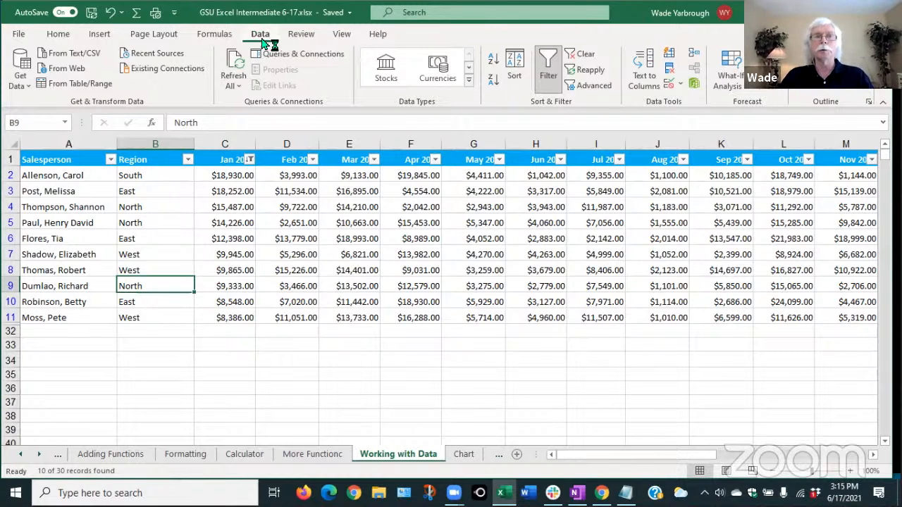
Step: On the Chart sheet, select the whole genre-by-month table, cells A1 to F6, including the headings
left_click(464, 454)
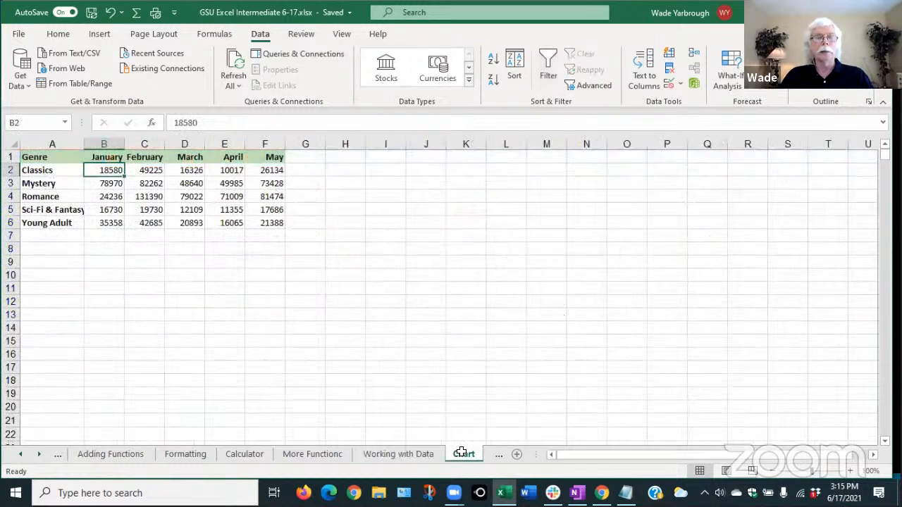
left_click(29, 158)
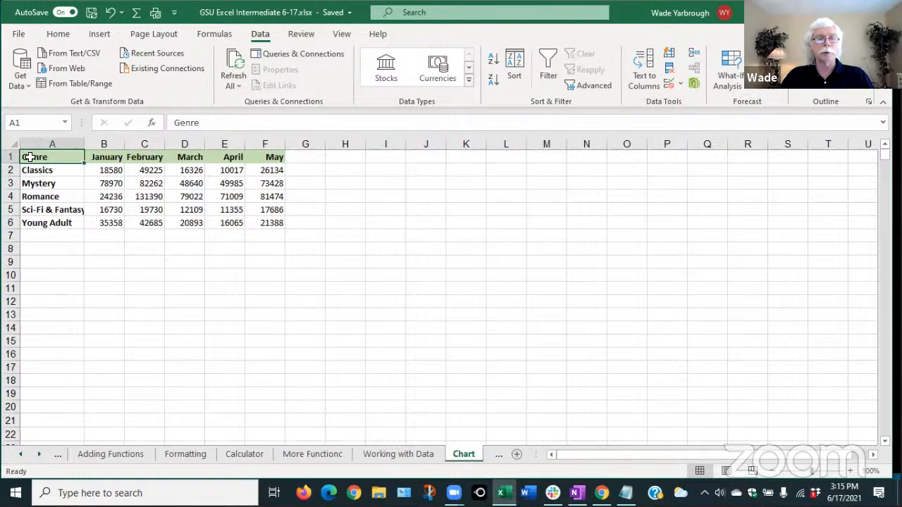
left_click_drag(30, 157, 274, 222)
left_click(186, 299)
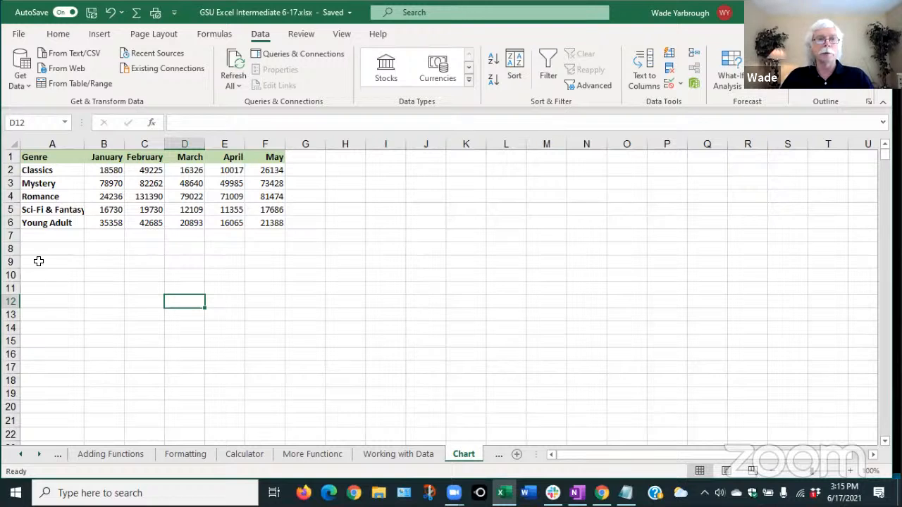
left_click_drag(31, 155, 253, 223)
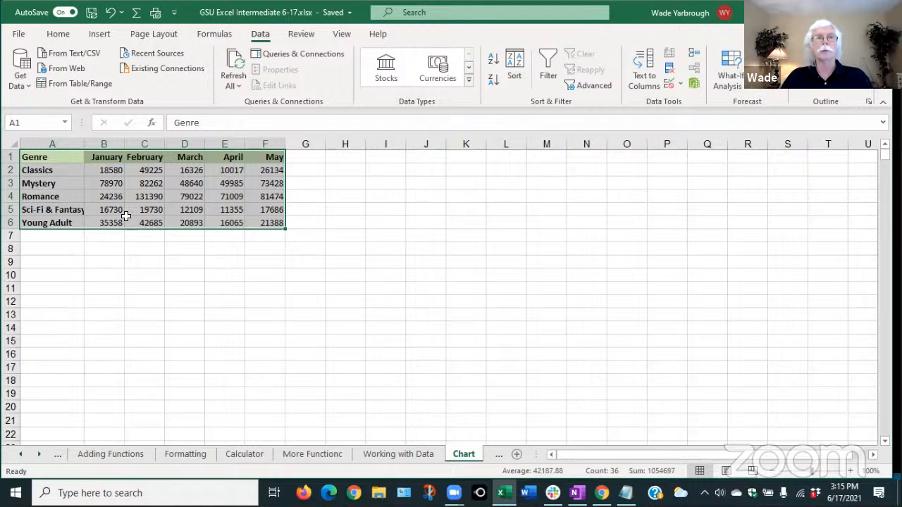
Step: Preview the recommended charts for the selected data, including line, clustered bar, stacked column and clustered column
left_click(98, 35)
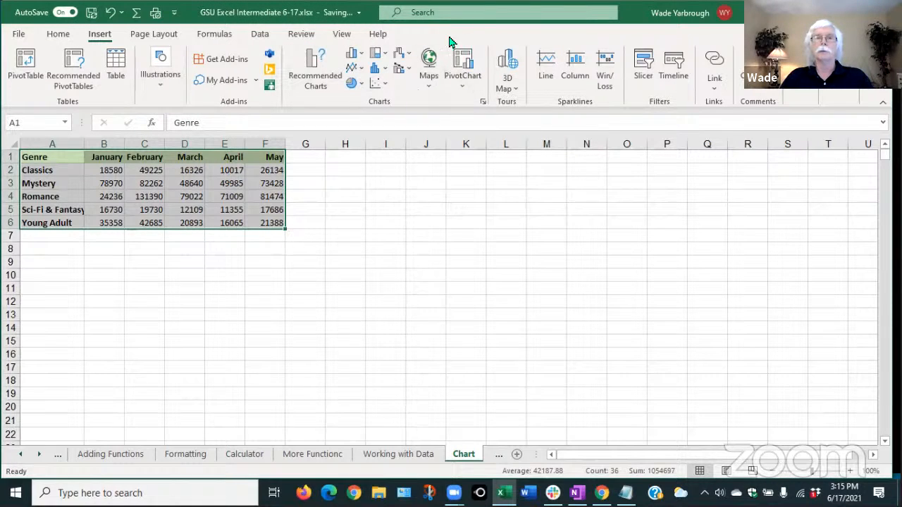
left_click(308, 67)
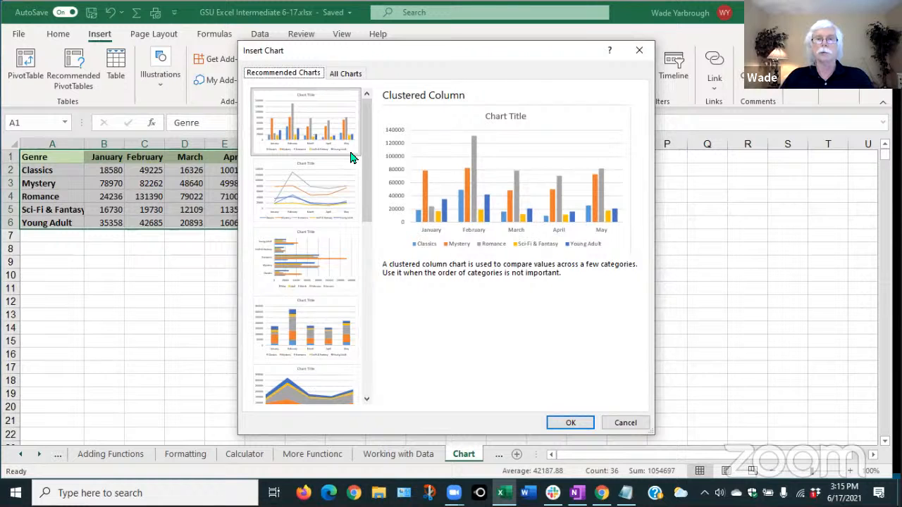
left_click(315, 187)
left_click(303, 259)
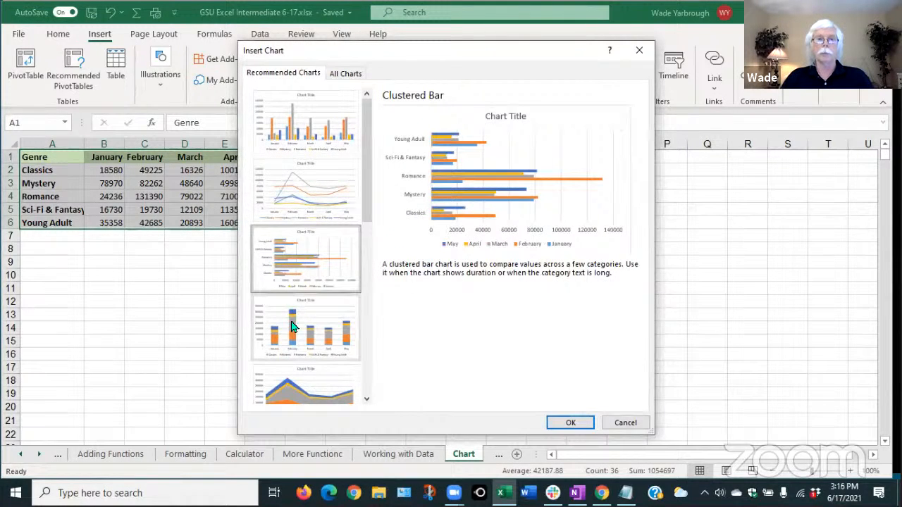
left_click(293, 328)
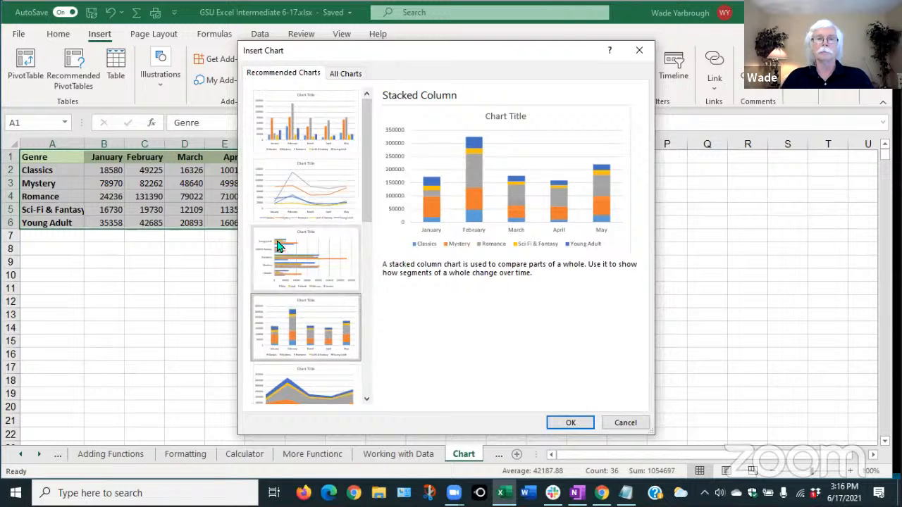
left_click(289, 133)
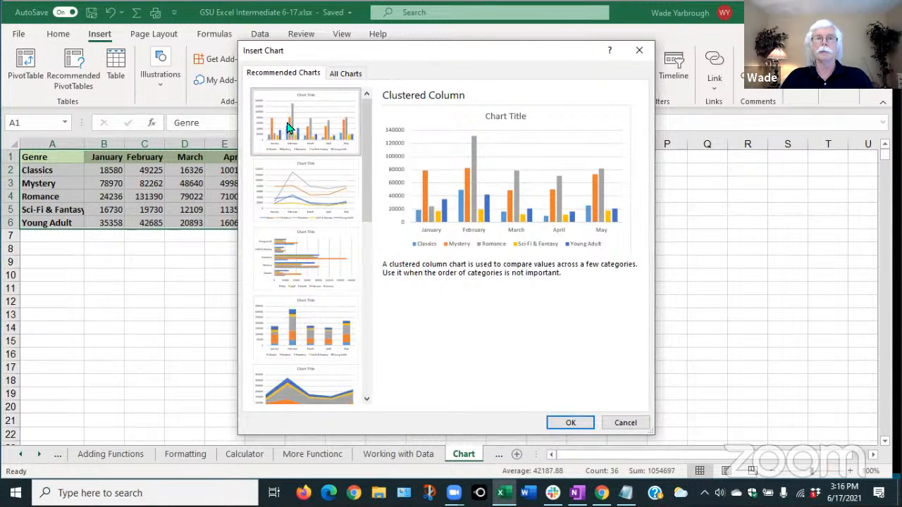
Step: Compare the line, bar and column chart types, and insert a 3-D Clustered Column chart with the months along the horizontal axis
left_click(344, 75)
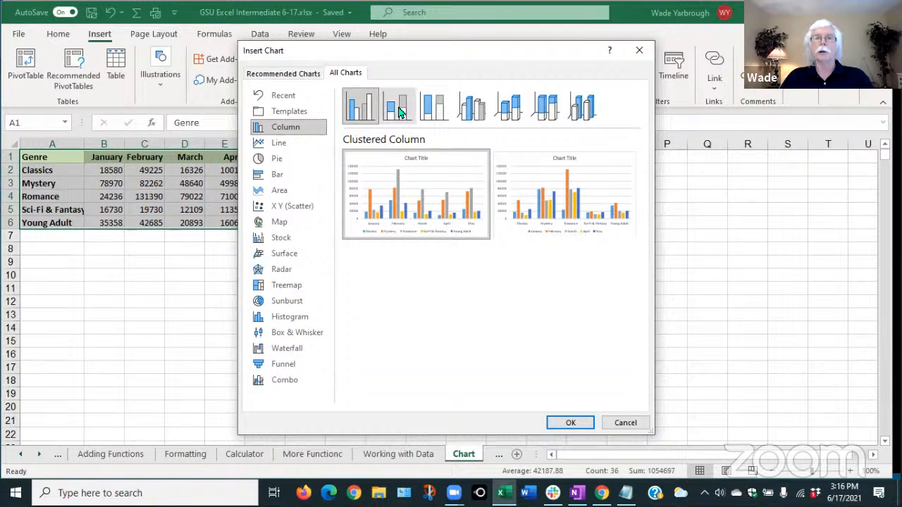
left_click(282, 145)
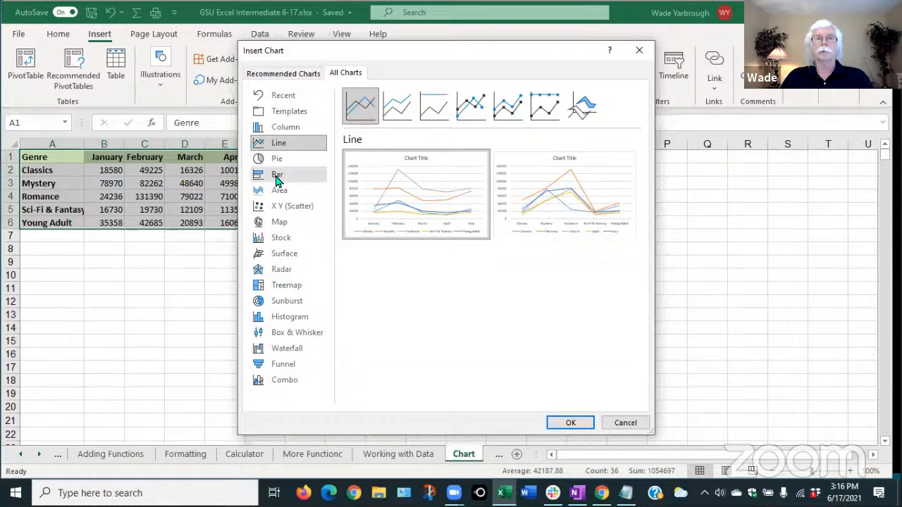
left_click(277, 177)
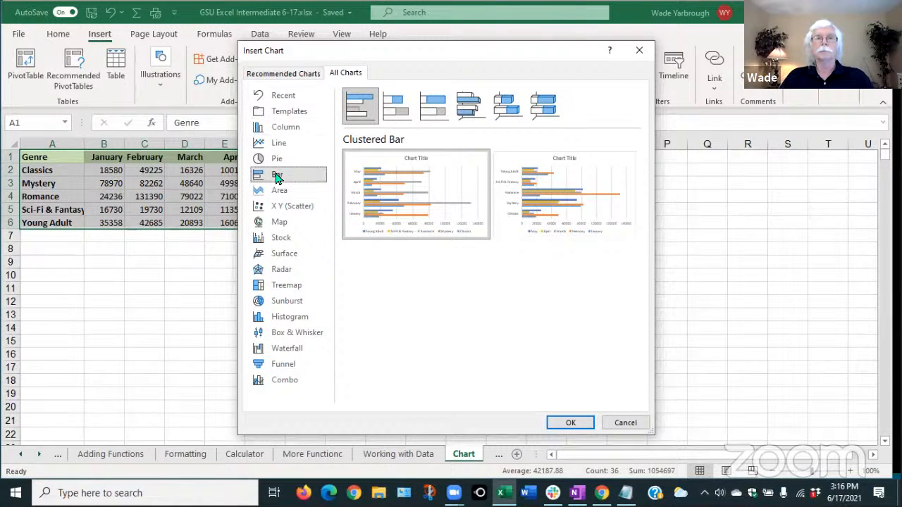
left_click(286, 132)
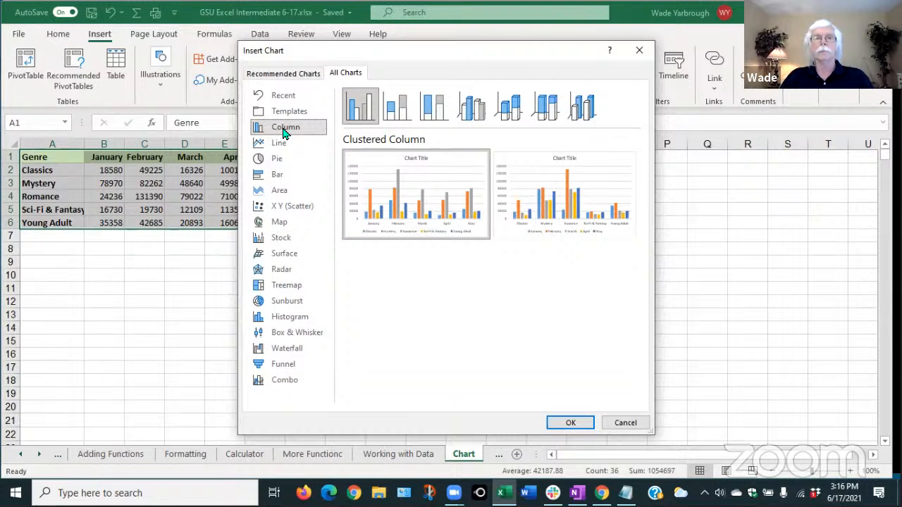
left_click(474, 112)
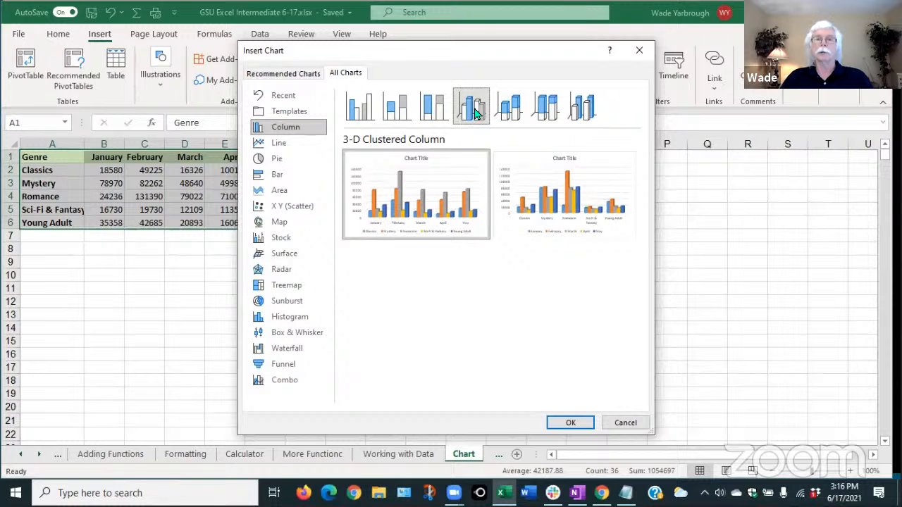
left_click(568, 423)
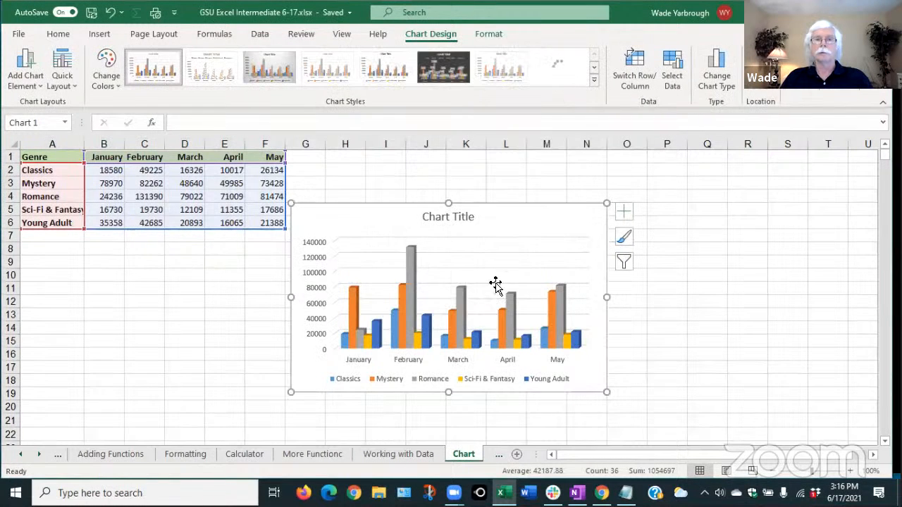
Step: Move the chart up beside the data table and enlarge it to span about columns H to P and rows 1 to 20
left_click_drag(483, 215, 528, 164)
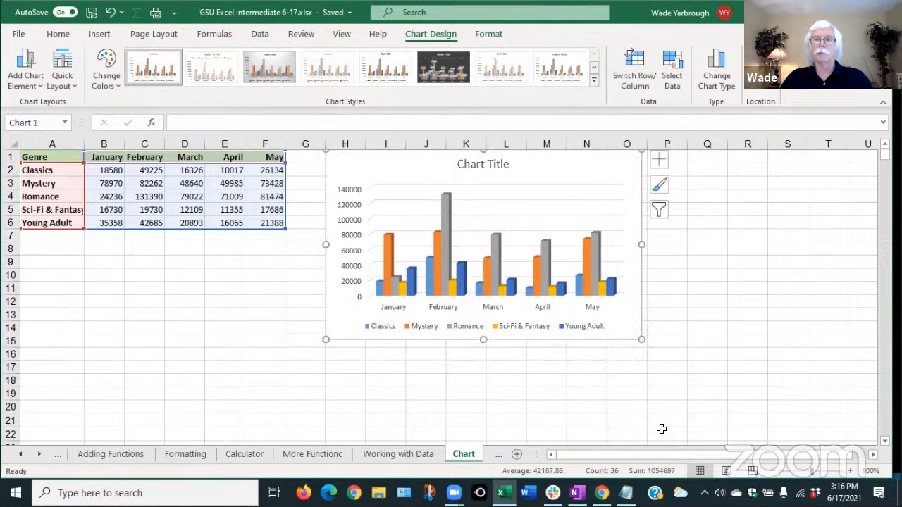
left_click_drag(641, 340, 696, 405)
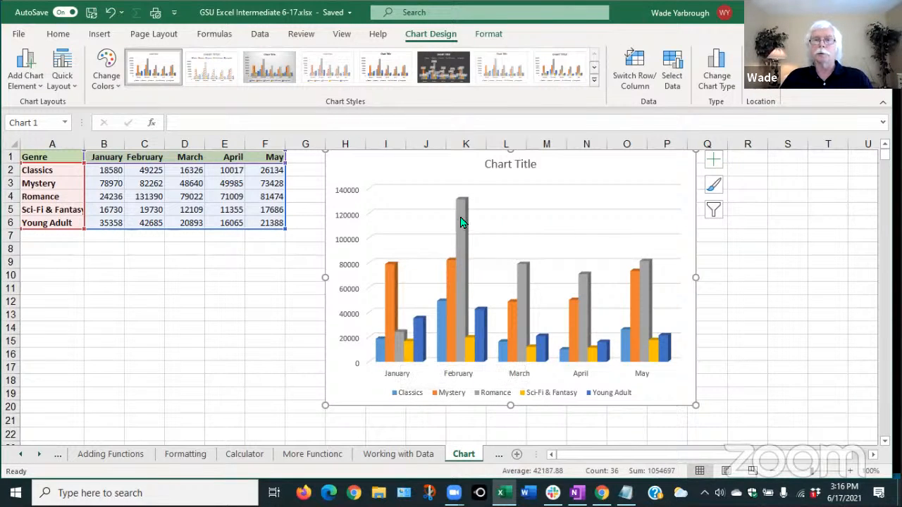
mouse_move(459, 219)
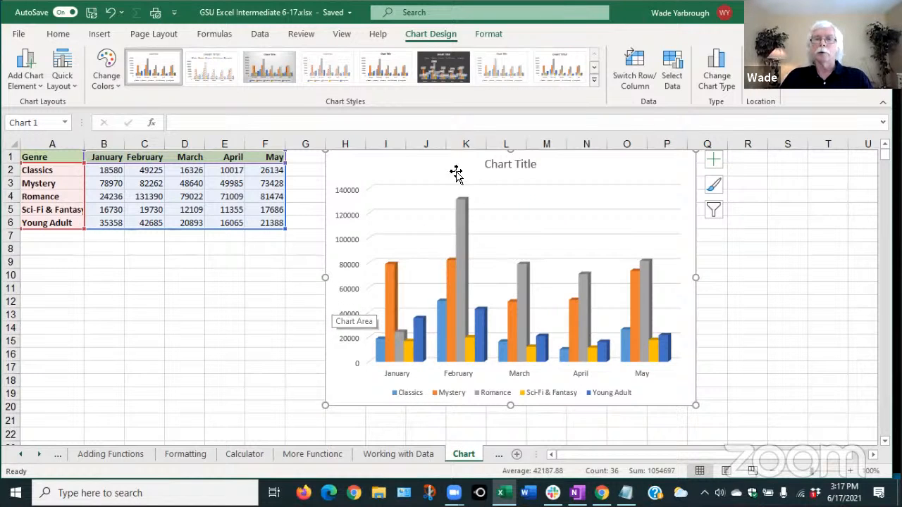
Step: Nudge the 3-D column chart slightly down and toward the data table, then deselect it
left_click(501, 163)
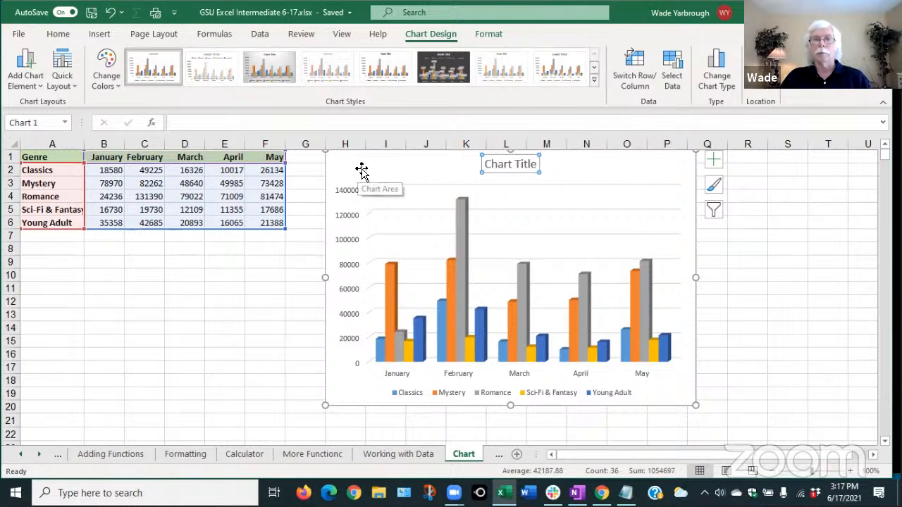
left_click_drag(384, 161, 378, 169)
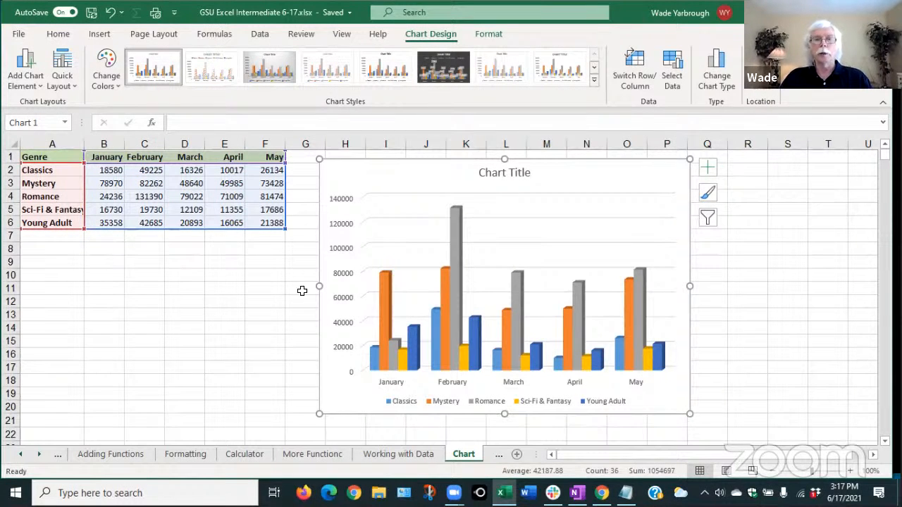
left_click(107, 303)
Step: Insert a Clustered Column chart from the whole table A1 to F6, with the genres along the horizontal axis
left_click_drag(42, 156, 254, 220)
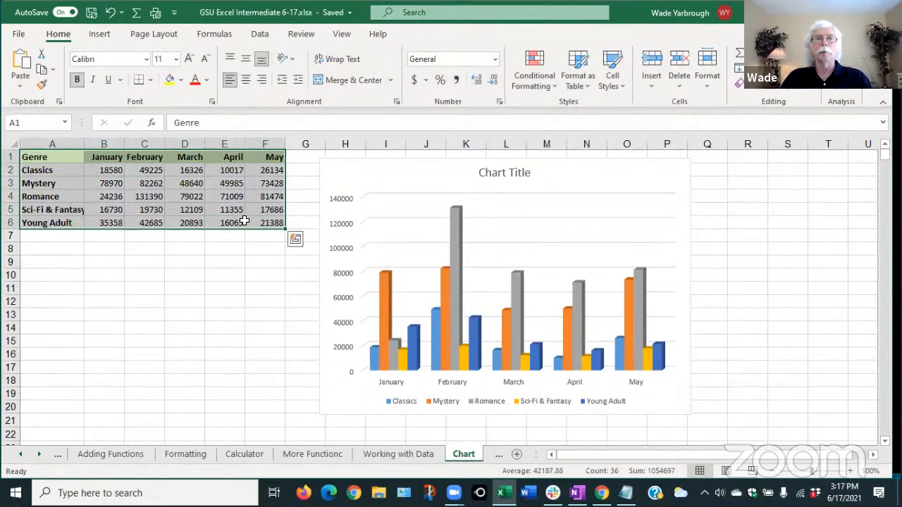
left_click(101, 34)
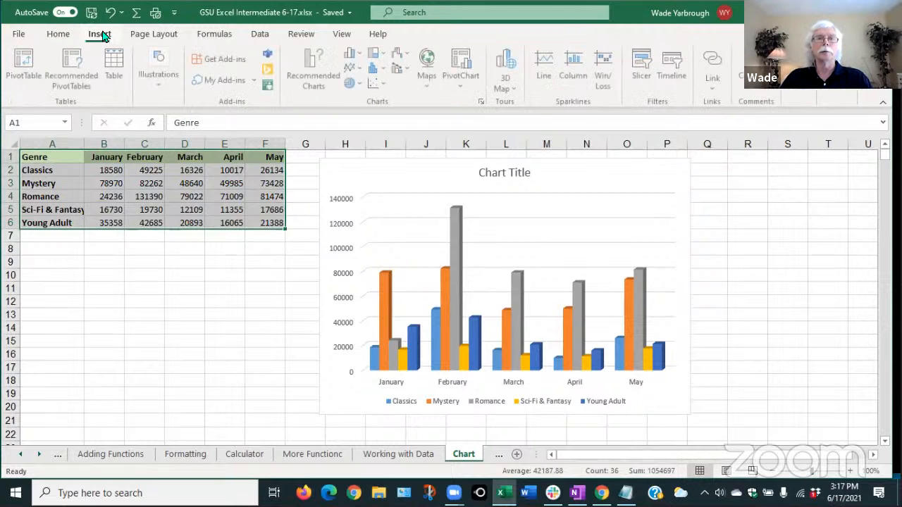
left_click(308, 66)
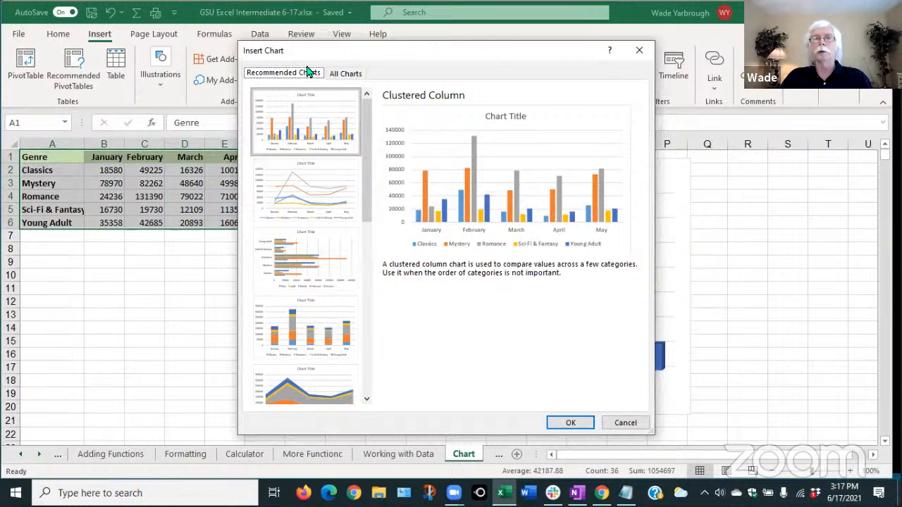
left_click(341, 73)
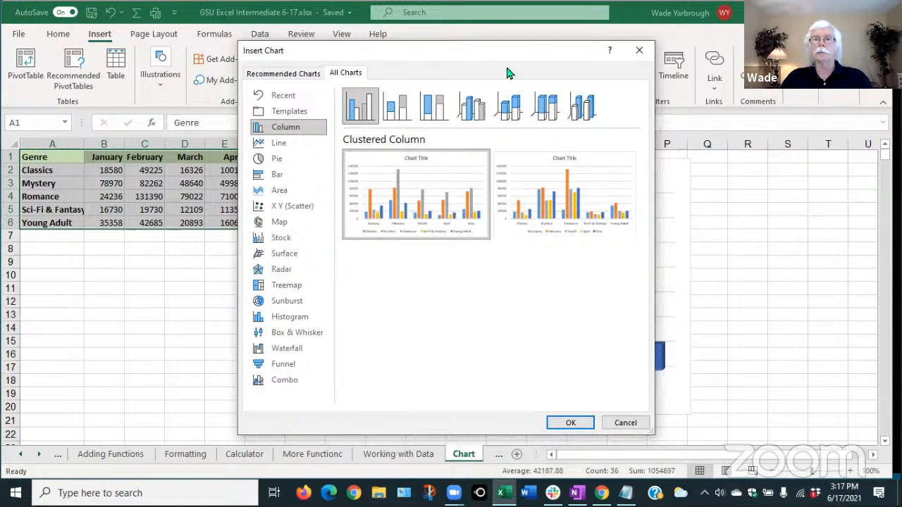
mouse_move(557, 227)
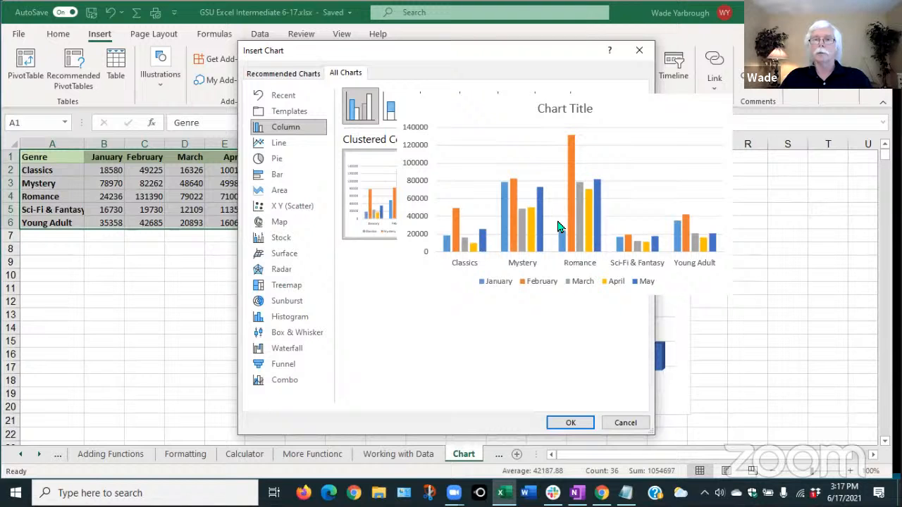
left_click(570, 423)
Step: Move the new clustered column chart directly below the 3-D column chart, starting at about row 21 in column H, and deselect it
left_click_drag(485, 225, 224, 243)
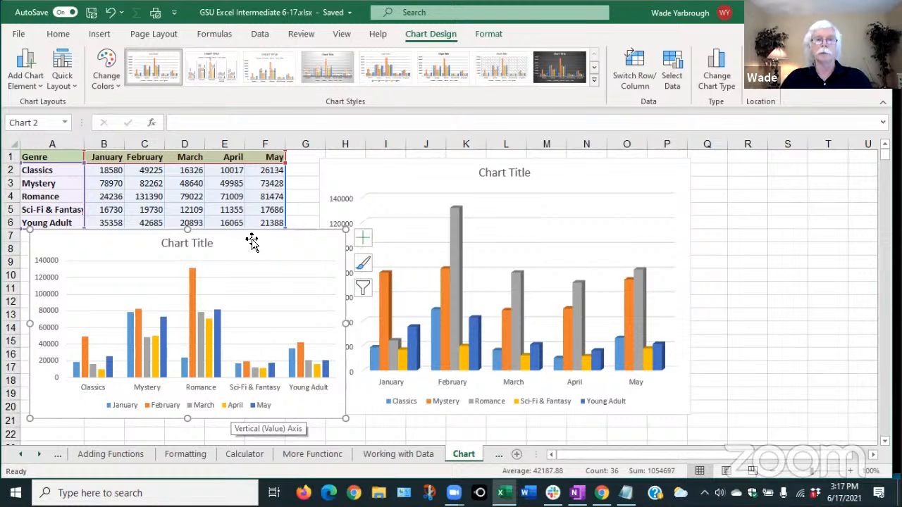
left_click_drag(250, 249, 739, 303)
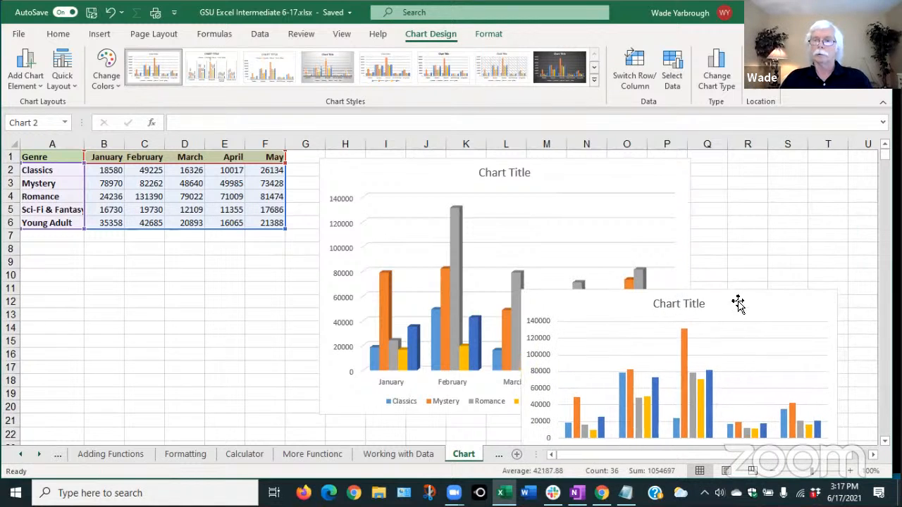
scroll(746, 230, "down", 2)
left_click_drag(735, 233, 536, 350)
scroll(135, 318, "up", 2)
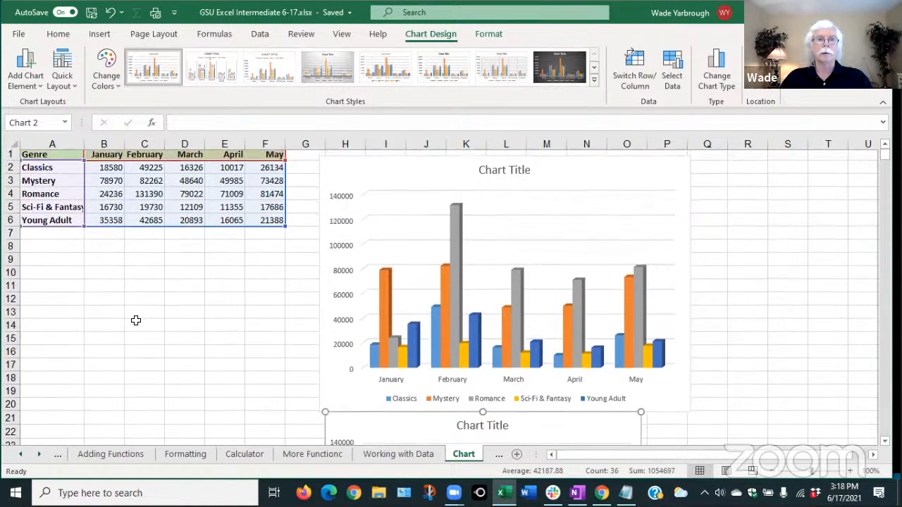
left_click(86, 292)
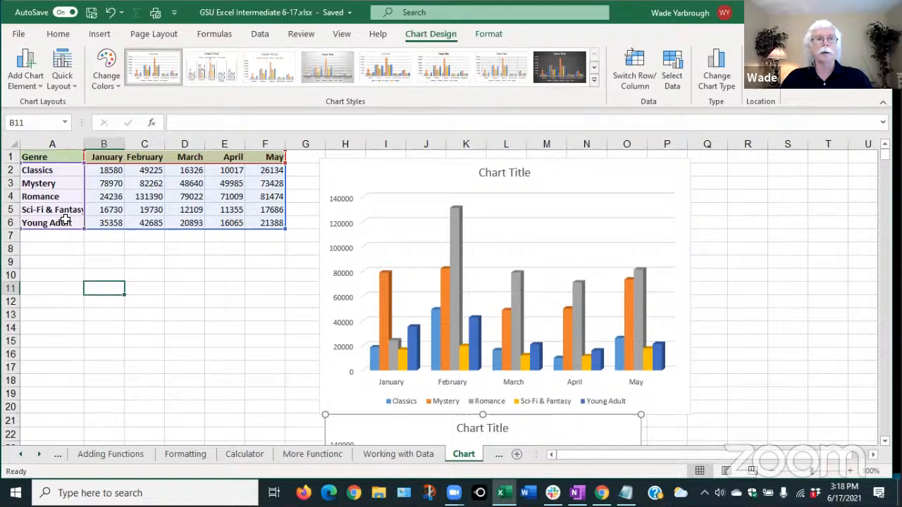
Step: Insert a Line with Markers chart from the whole table A1 to F6, with the months along the horizontal axis
left_click(33, 160)
left_click_drag(32, 160, 254, 222)
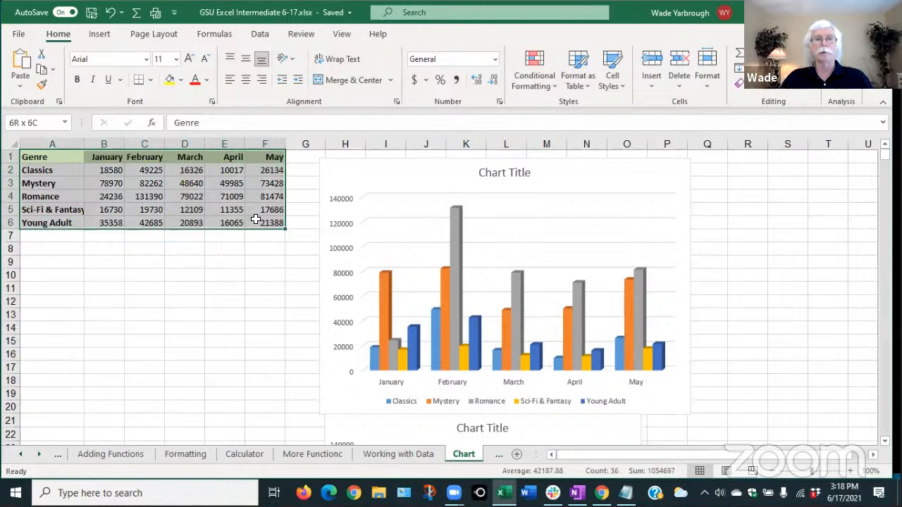
left_click(99, 34)
left_click(313, 81)
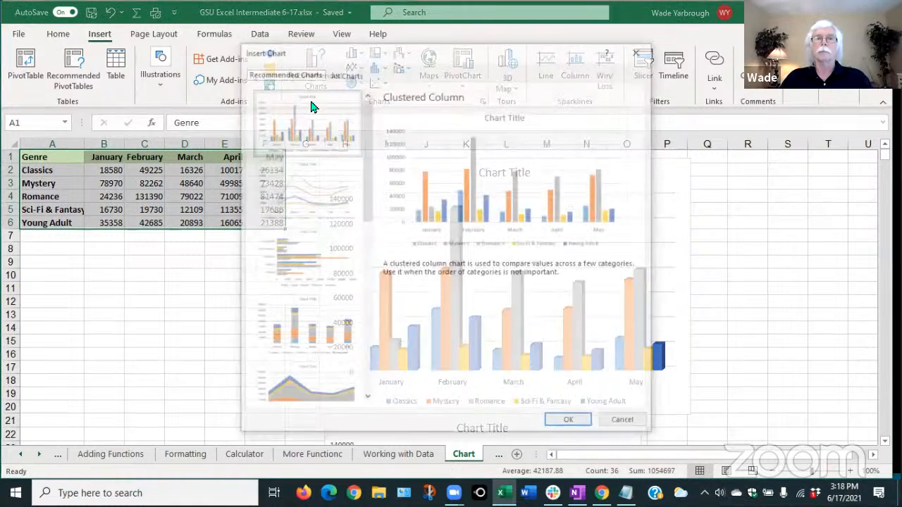
left_click(349, 73)
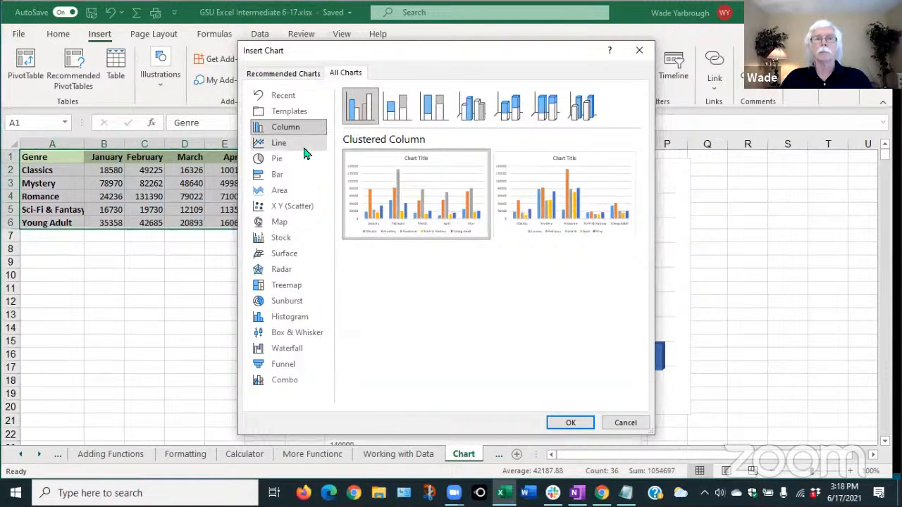
left_click(282, 145)
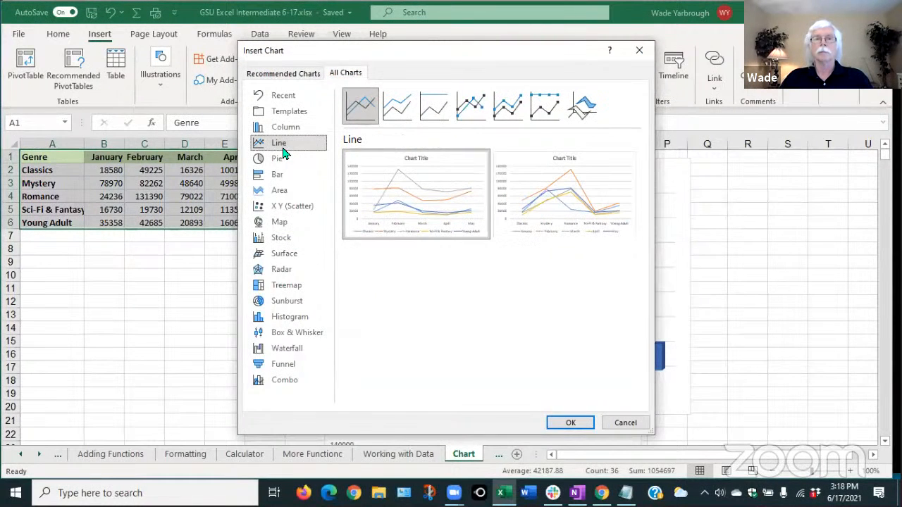
left_click(397, 110)
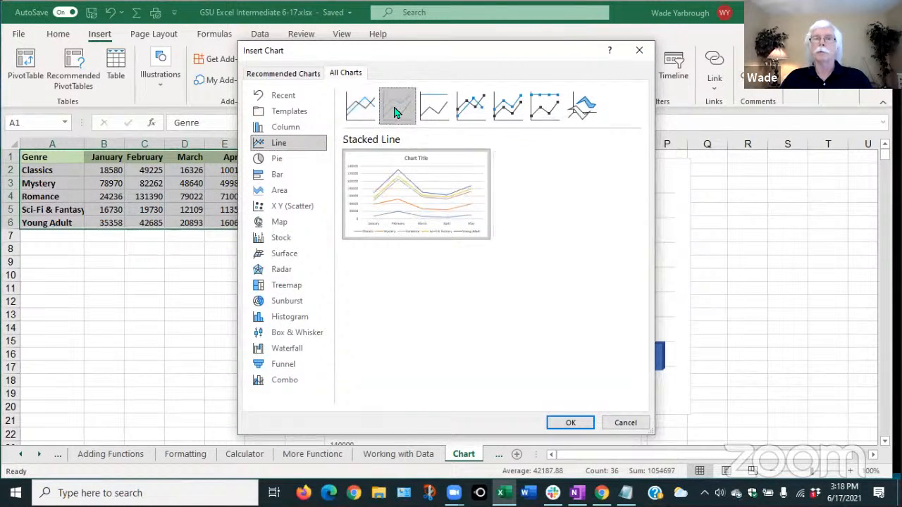
left_click(470, 109)
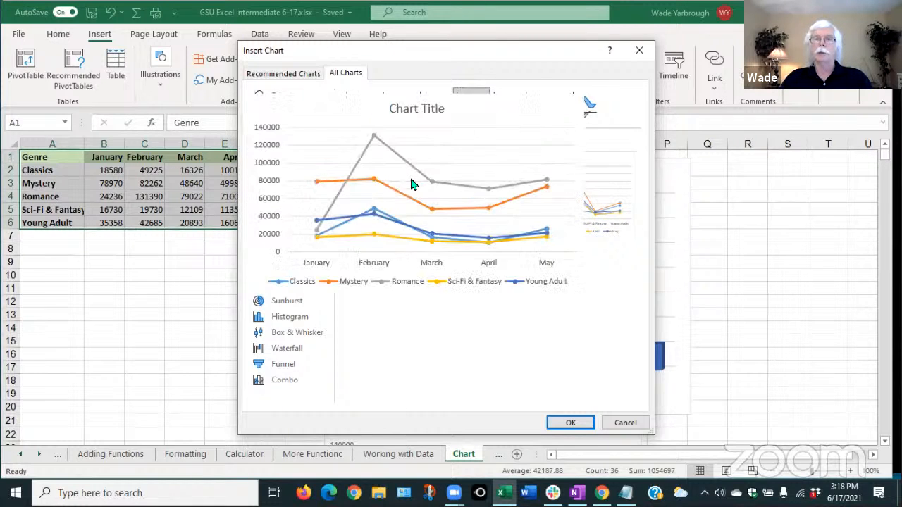
mouse_move(414, 176)
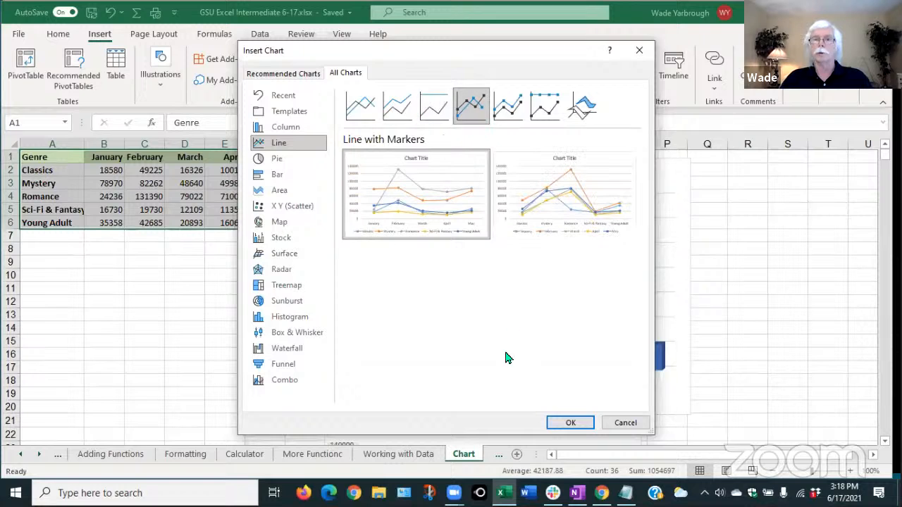
left_click(569, 424)
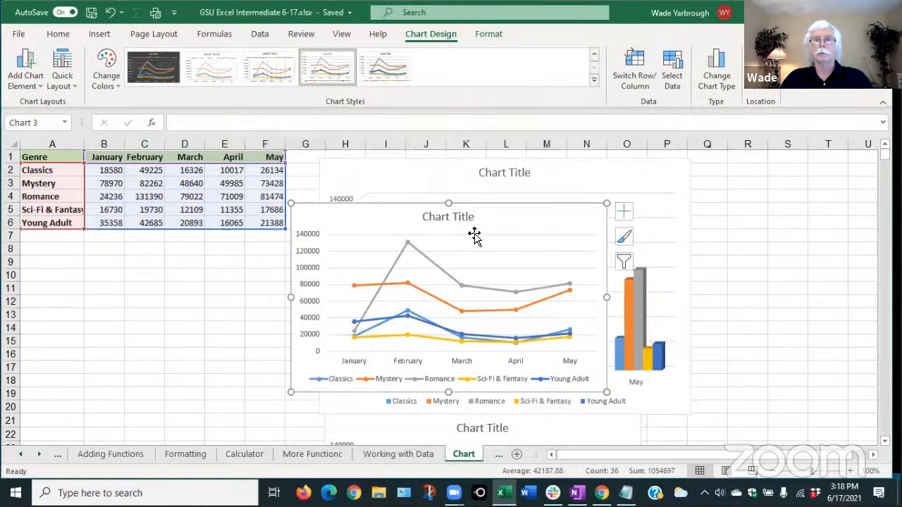
Step: Move the line chart directly under the data table, starting at about row 7, and look over its available chart elements
left_click_drag(458, 225, 220, 248)
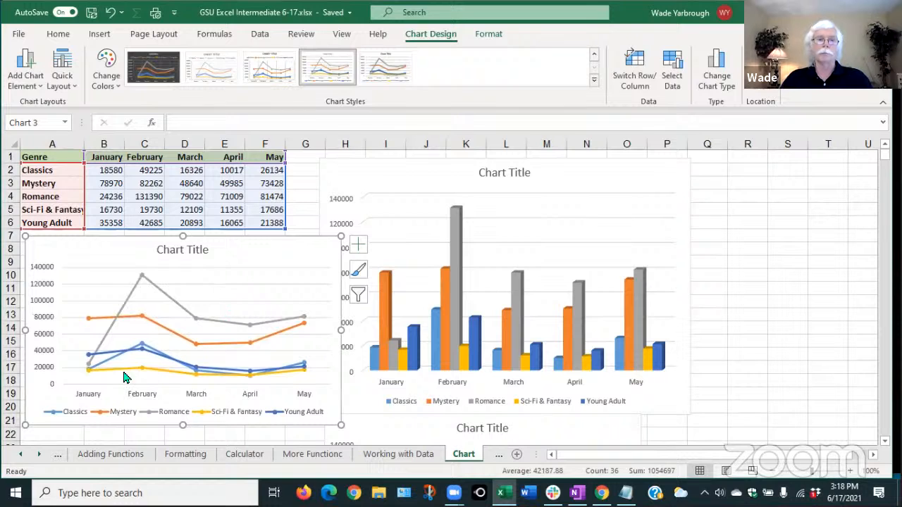
mouse_move(238, 328)
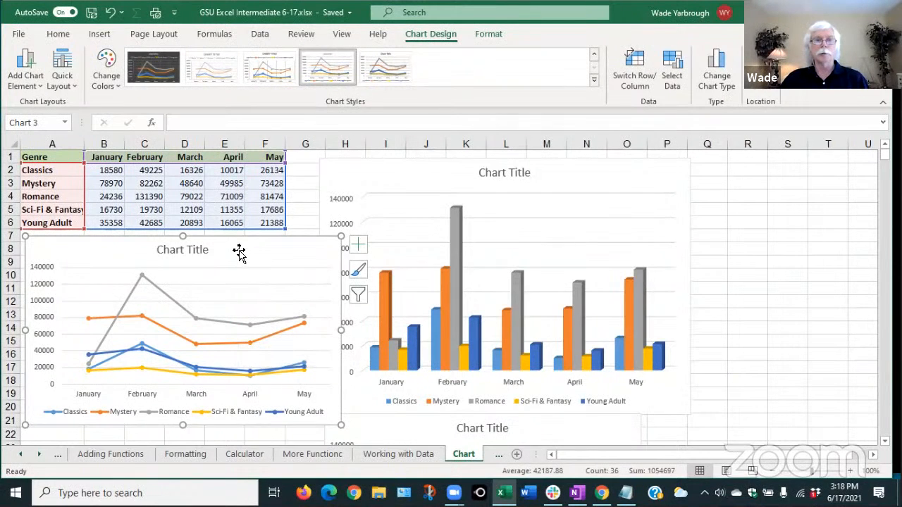
mouse_move(239, 250)
left_mouse_down()
mouse_move(233, 256)
mouse_move(239, 246)
left_mouse_up()
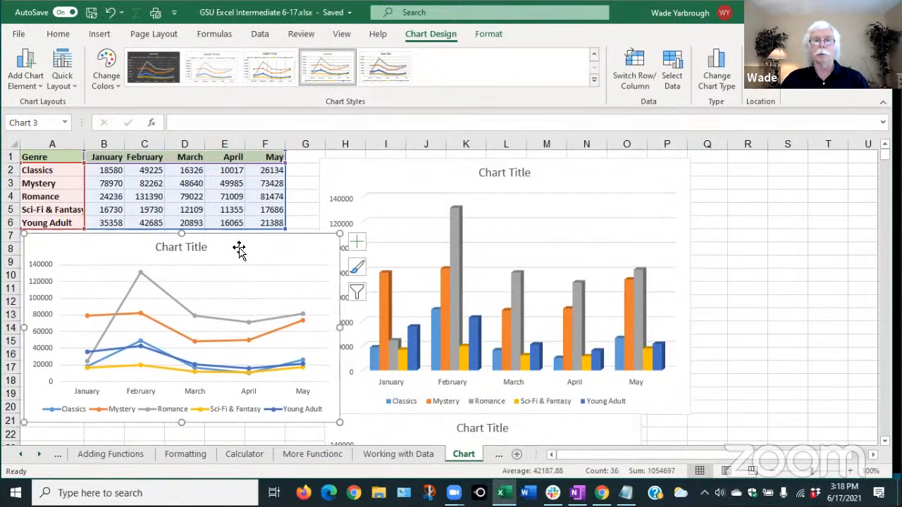
left_click(356, 243)
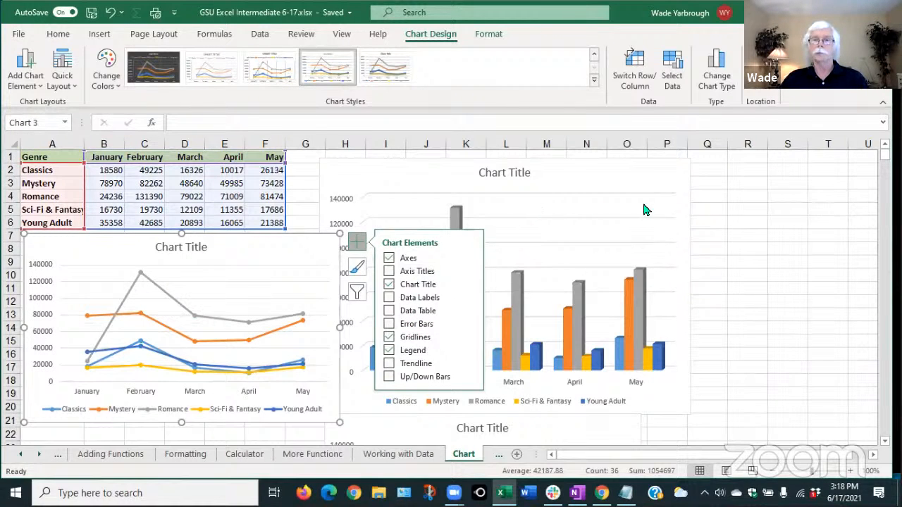
left_click(740, 233)
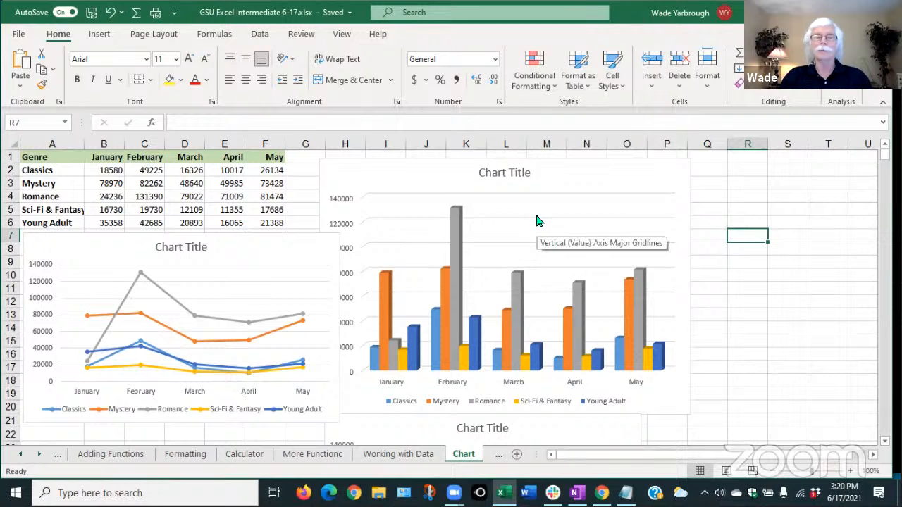
Step: Shift the 3-D column chart sideways to clear the line chart, spanning about columns H to Q, and look over its available chart elements
left_click(568, 176)
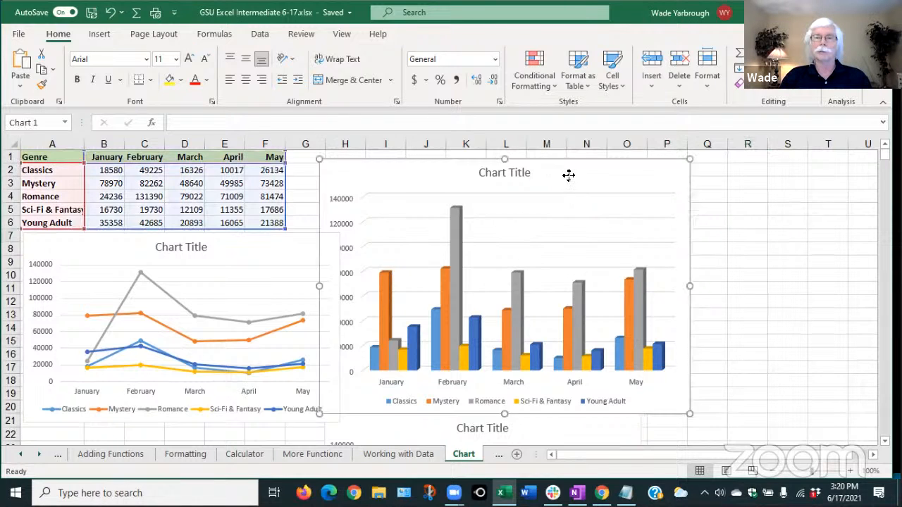
left_click_drag(568, 176, 588, 177)
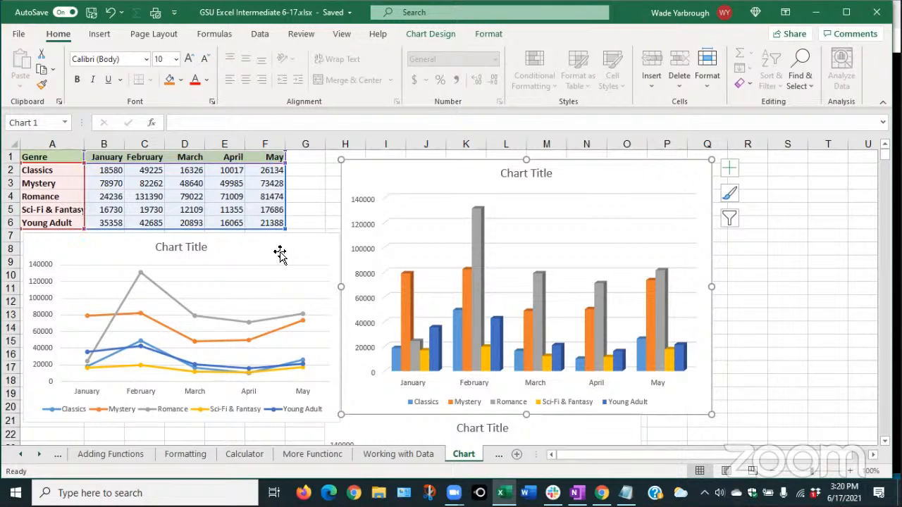
left_click(731, 173)
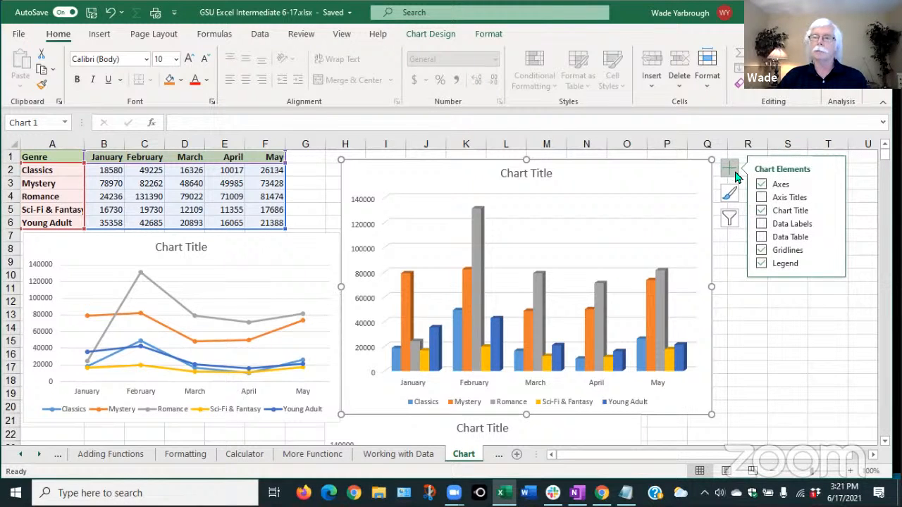
left_click(761, 237)
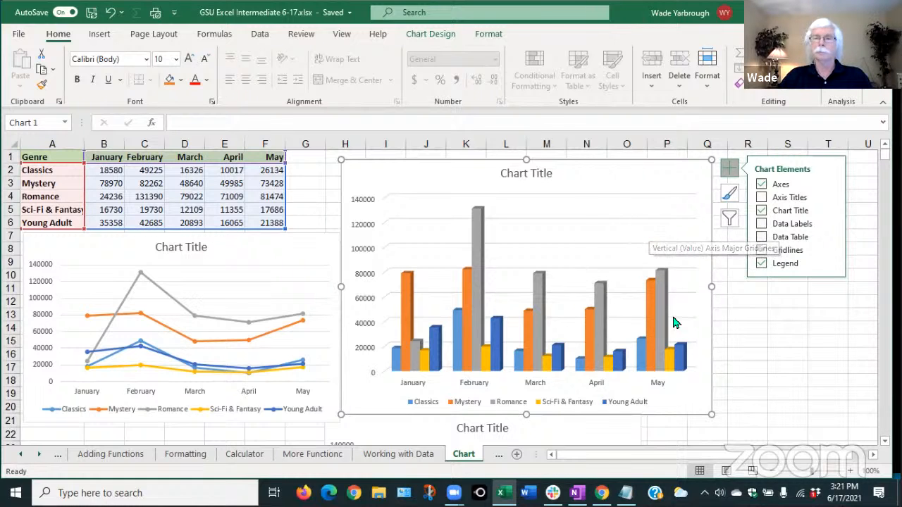
left_click(747, 329)
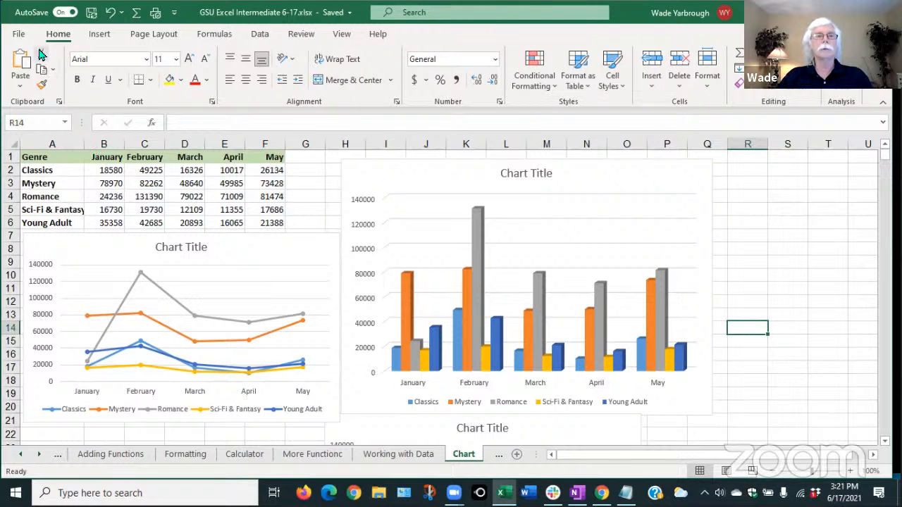
Step: Preview the Chart sheet's printout, set it to Landscape Orientation, and return to the sheet
left_click(19, 35)
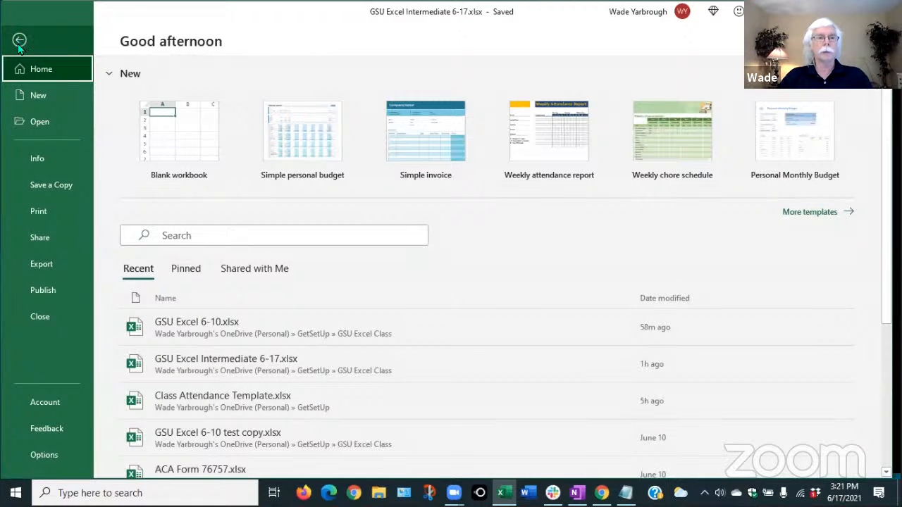
left_click(33, 211)
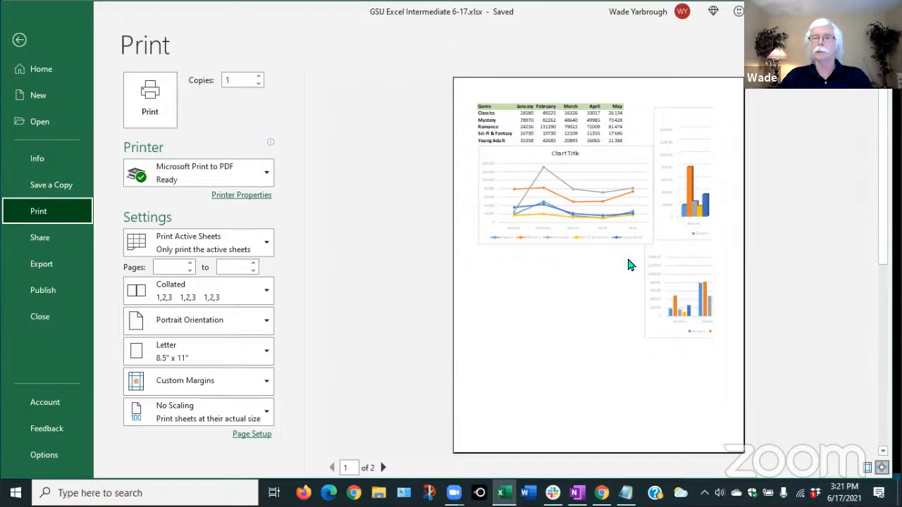
left_click(266, 323)
left_click(176, 383)
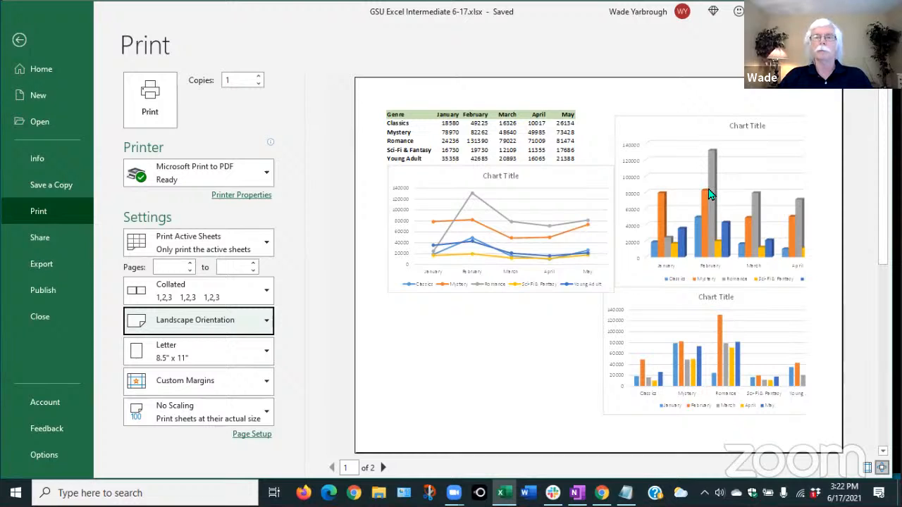
left_click(19, 42)
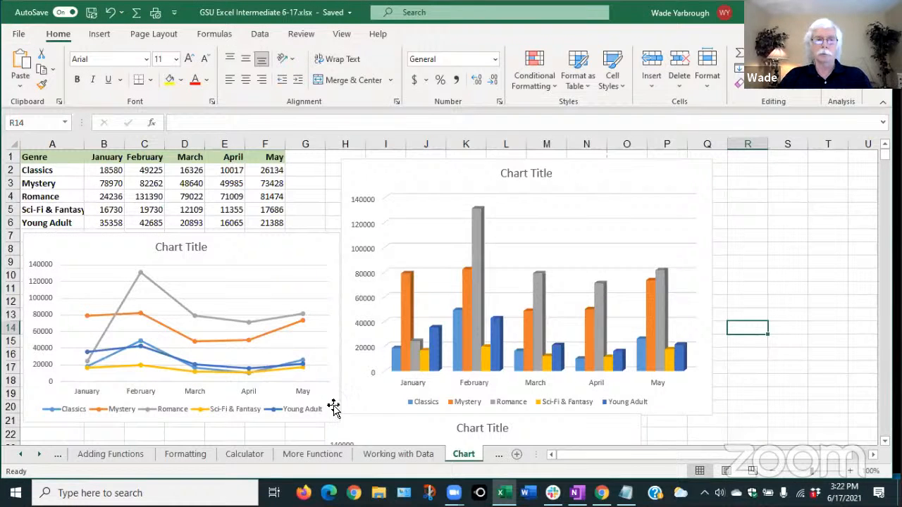
Step: Preview the printout of only the 3-D column chart and return to the Chart sheet
left_click(515, 272)
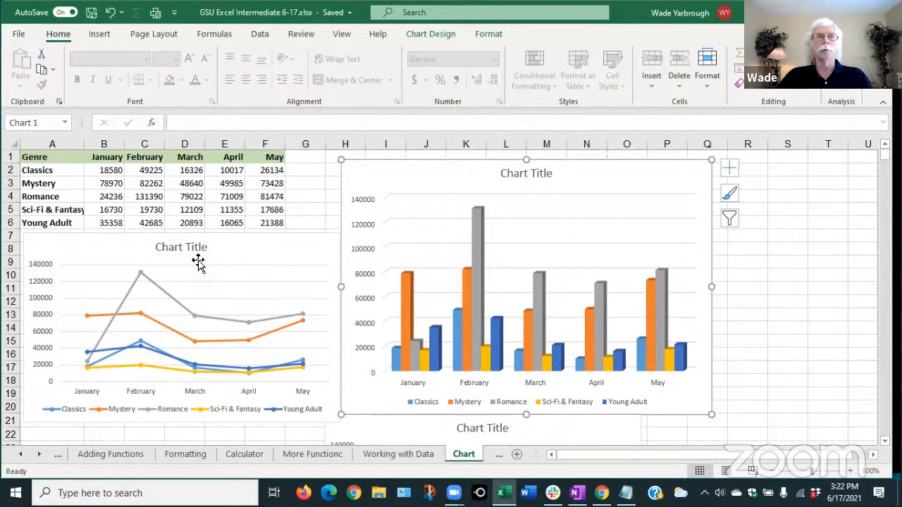
left_click(19, 35)
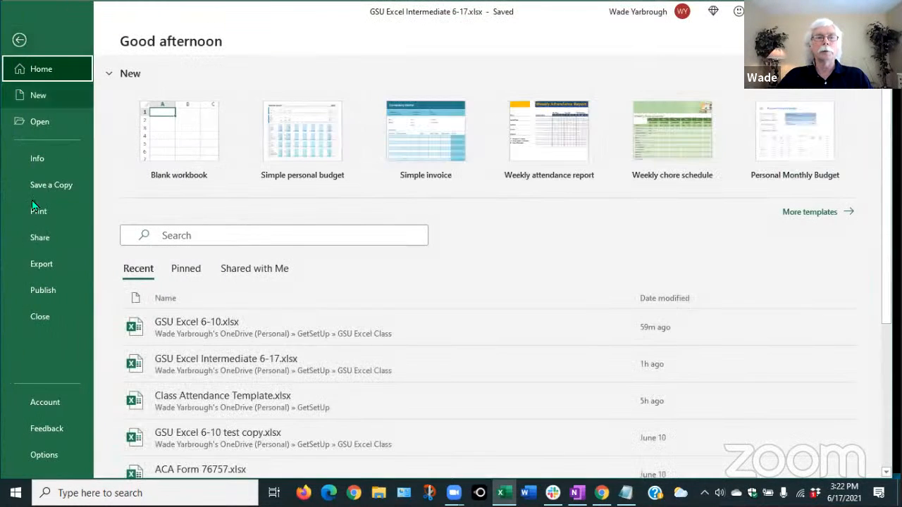
left_click(34, 211)
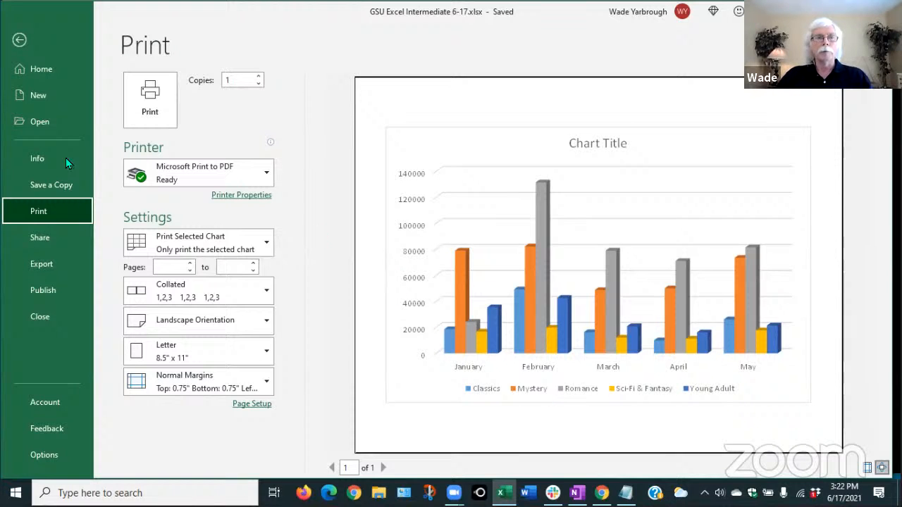
left_click(19, 40)
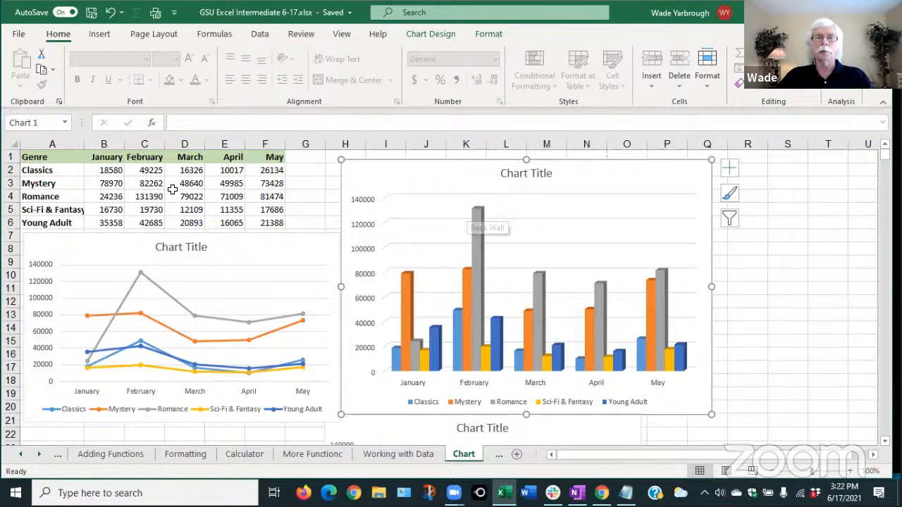
Step: Select the data table A1 to F6 and preview its printout with the Print Selection setting
left_click(112, 181)
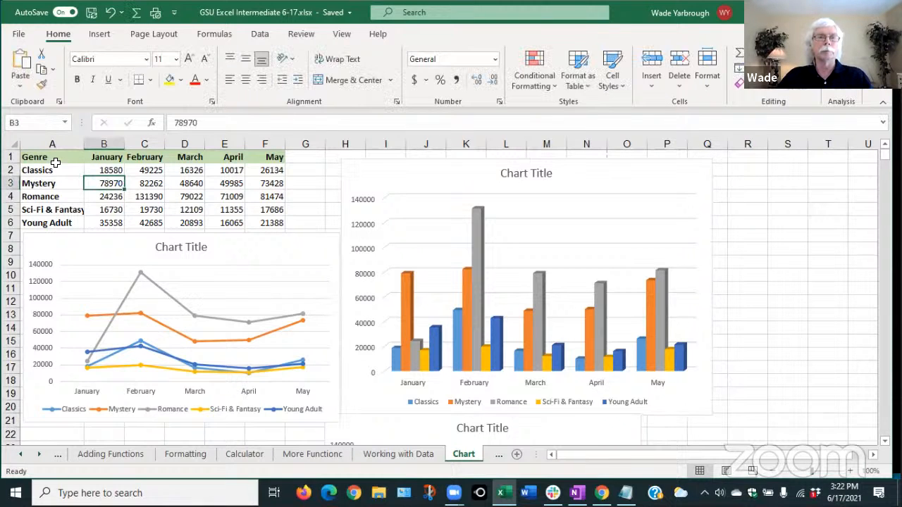
left_click_drag(45, 159, 279, 224)
left_click(18, 34)
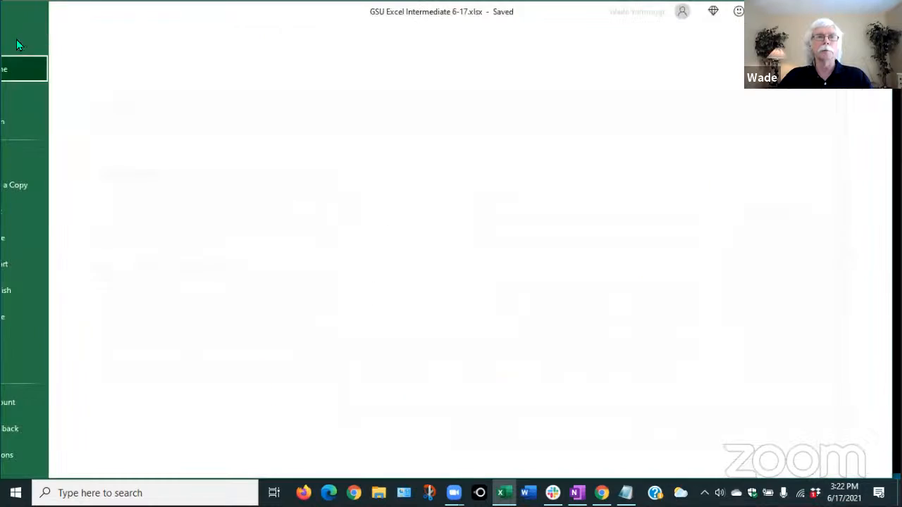
left_click(41, 220)
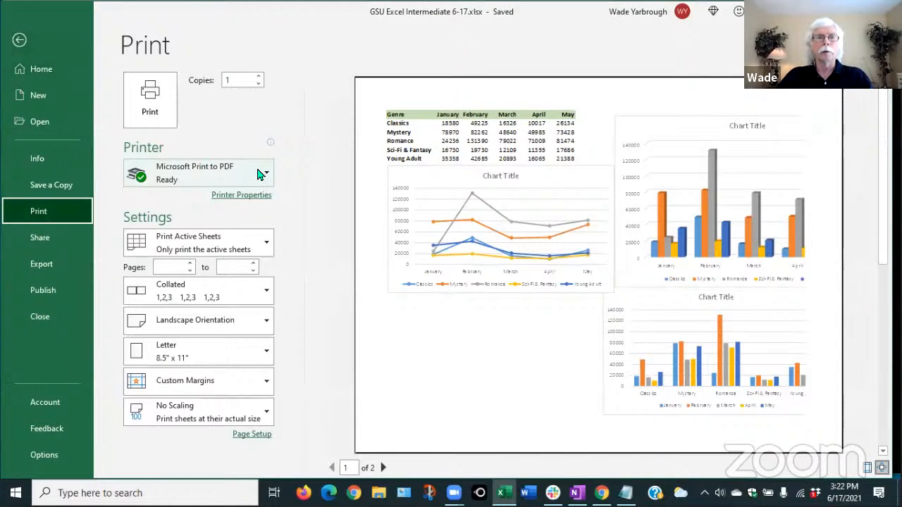
left_click(267, 244)
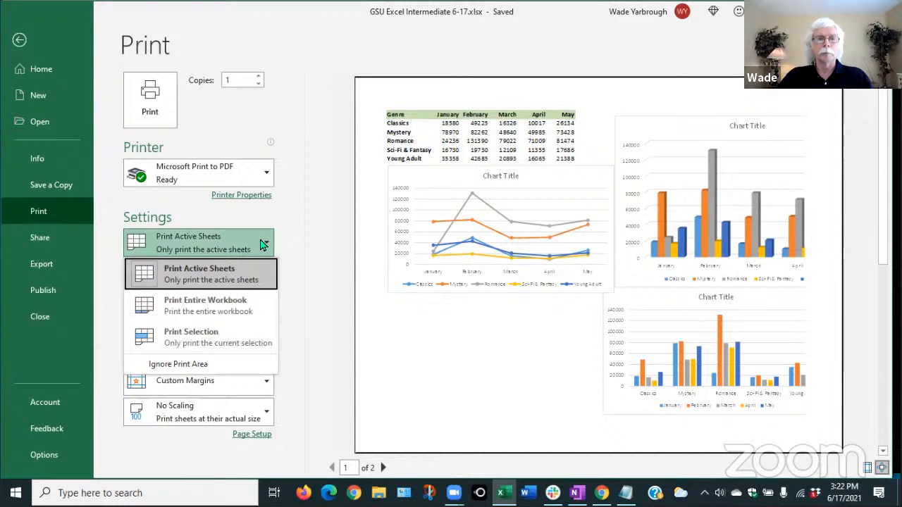
left_click(217, 338)
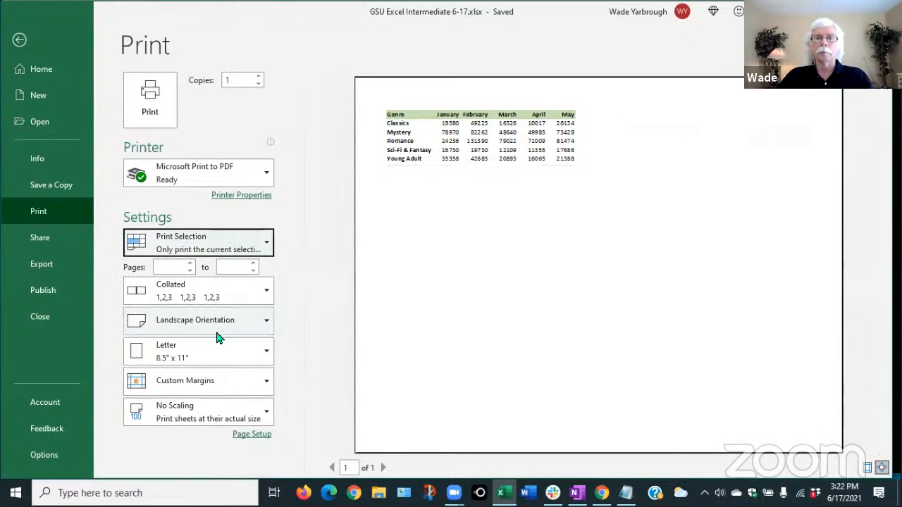
Step: Compare the Print Active Sheets and Print Selection previews, ending on Print Active Sheets
left_click(266, 245)
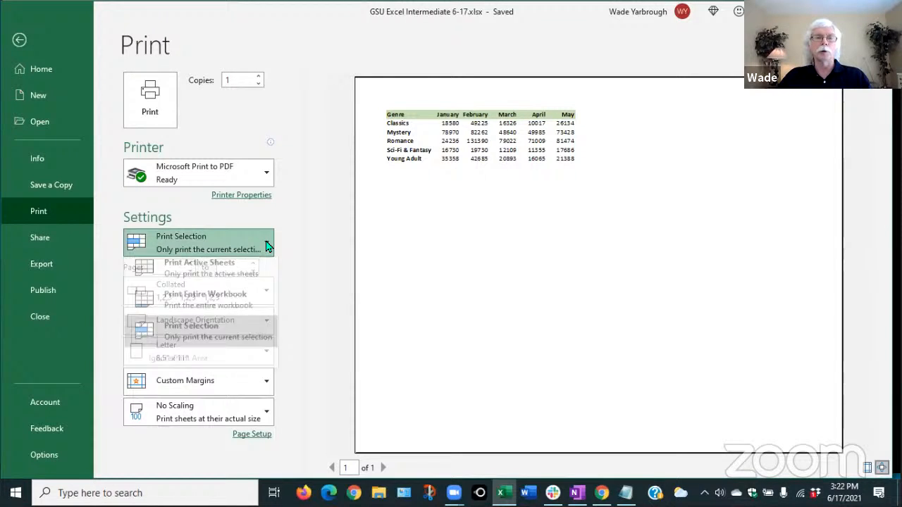
left_click(216, 270)
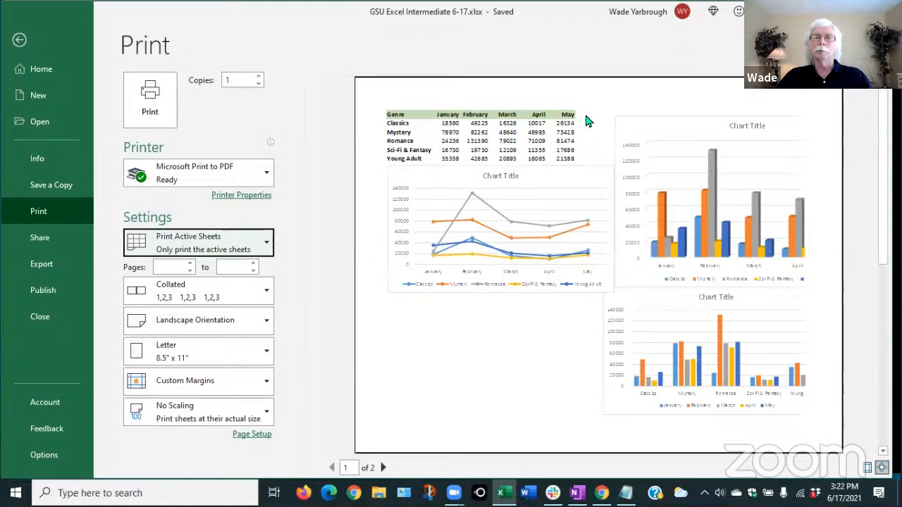
left_click(266, 245)
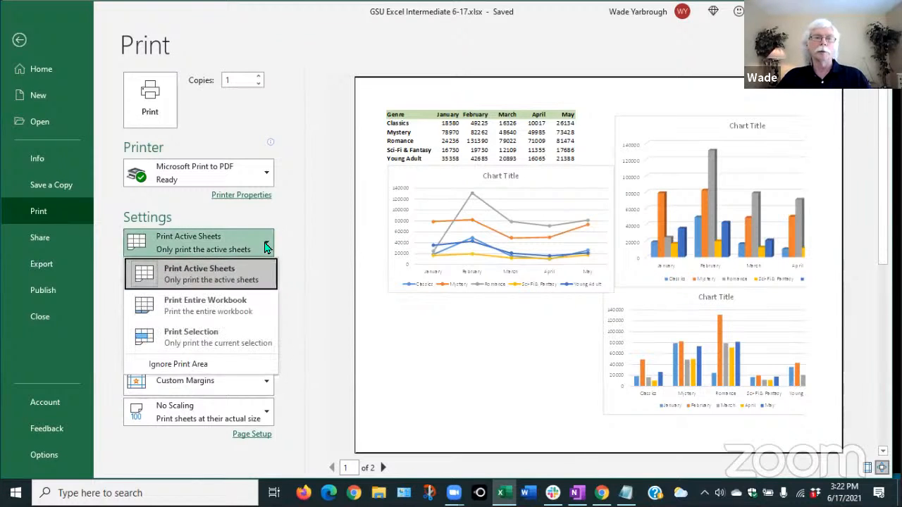
left_click(187, 338)
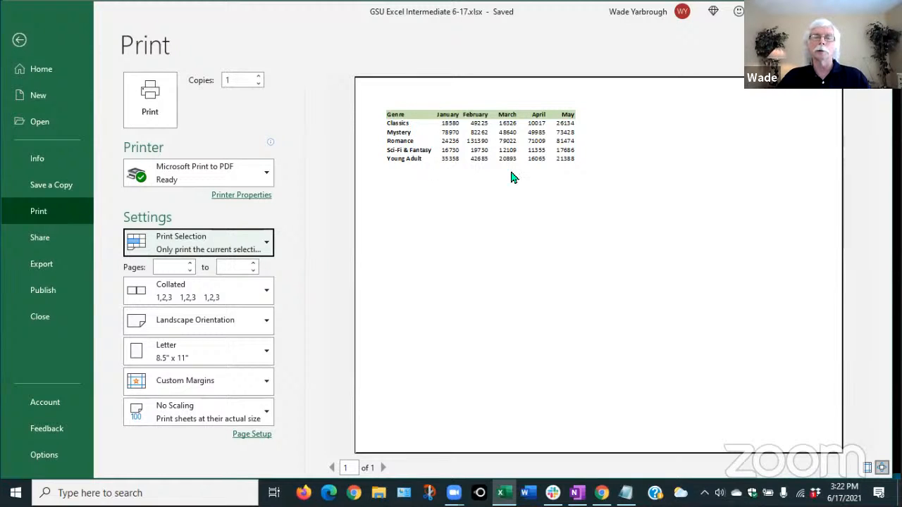
left_click(267, 245)
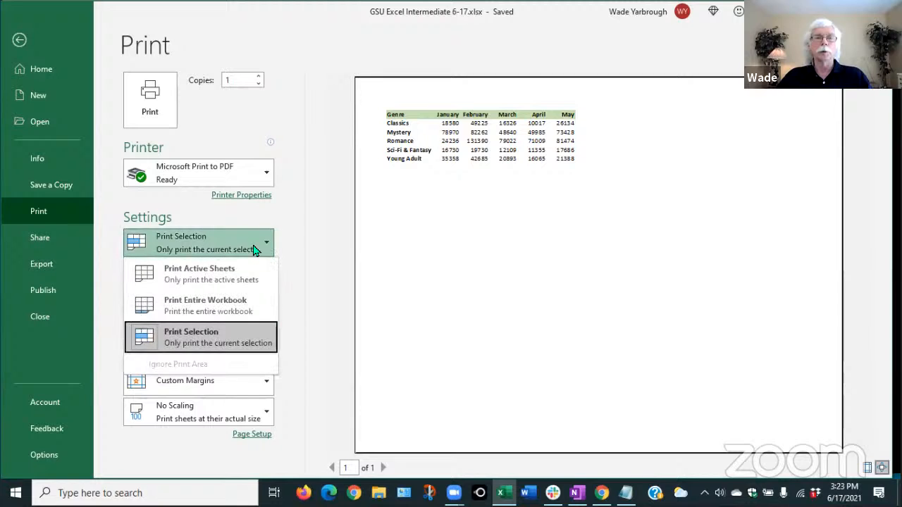
left_click(200, 273)
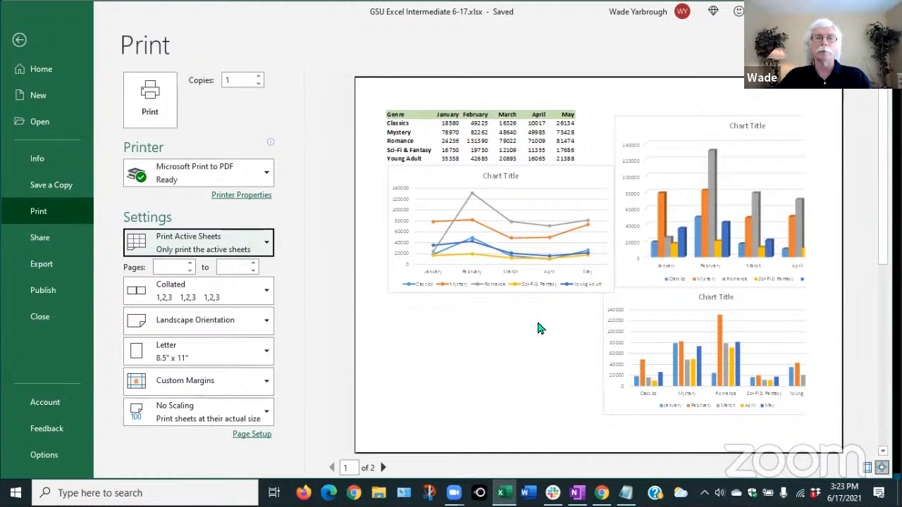
Step: Preview the printout with Print Entire Workbook, looking through the pages up to page 5, and return to the sheet
left_click(263, 245)
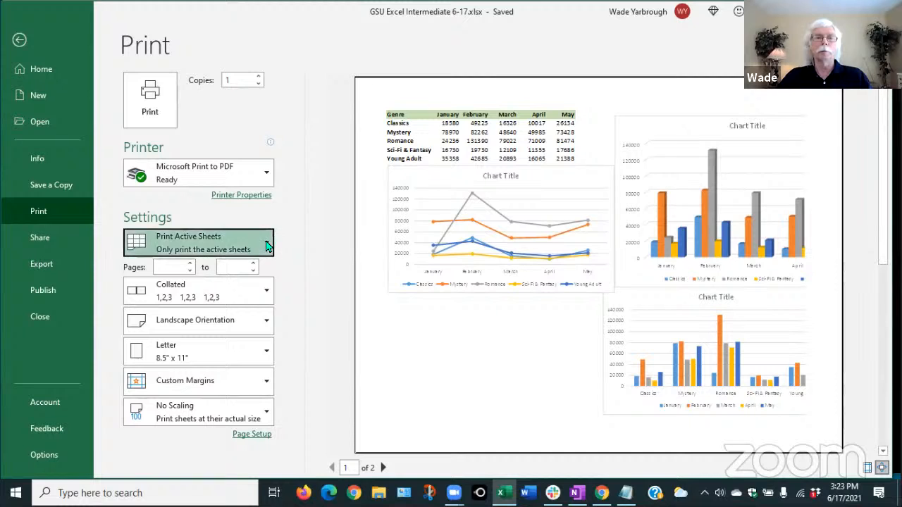
left_click(213, 297)
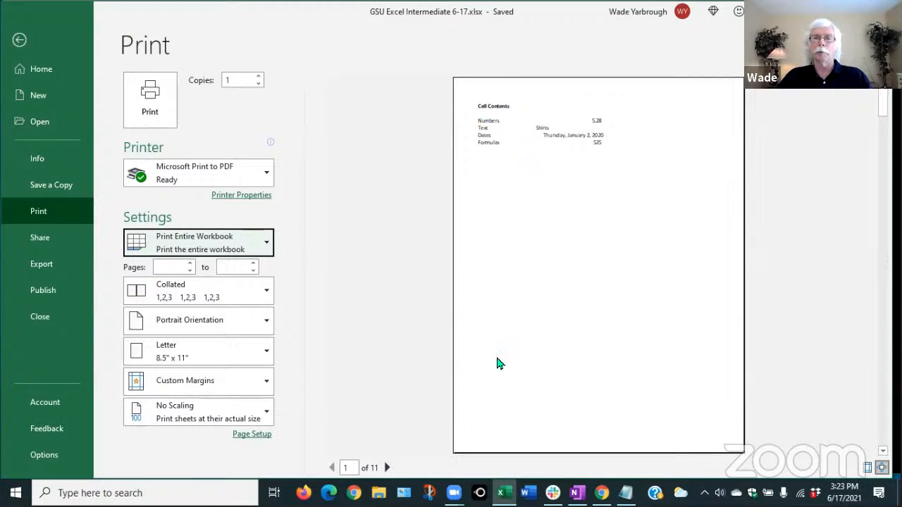
left_click(387, 468)
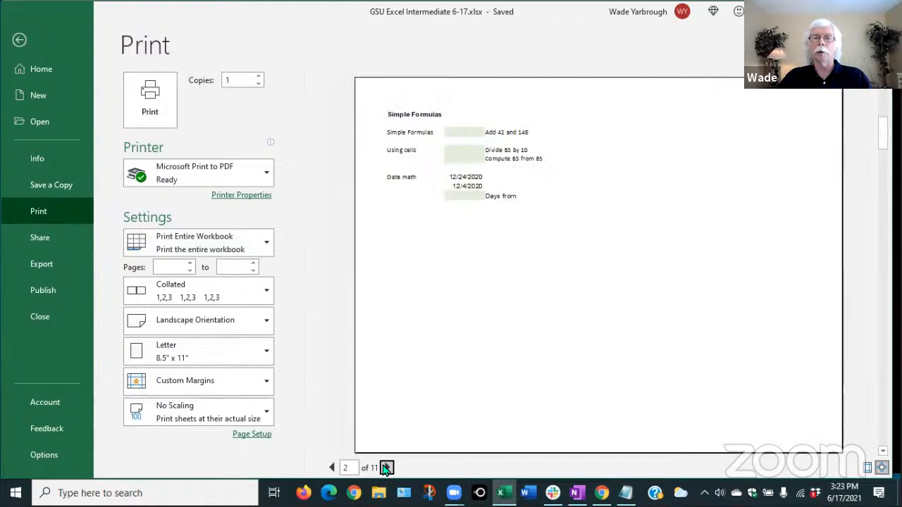
left_click(386, 468)
left_click(387, 468)
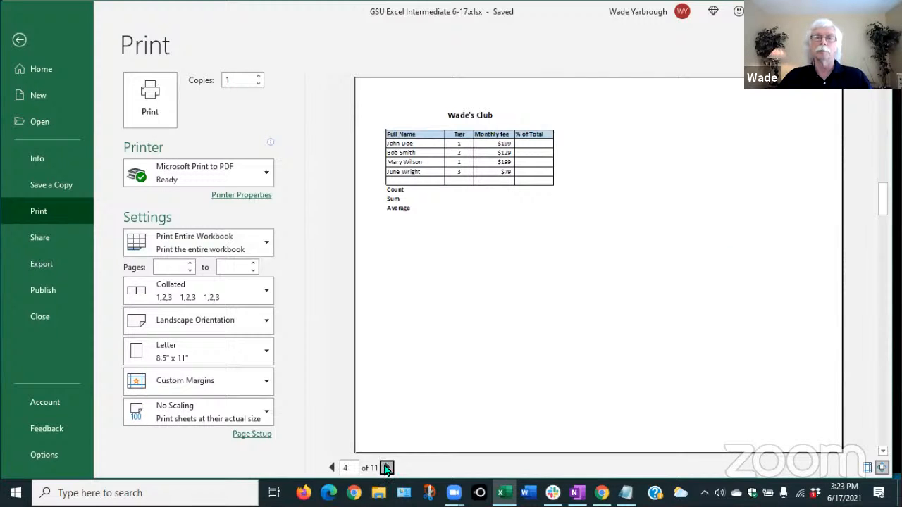
left_click(387, 468)
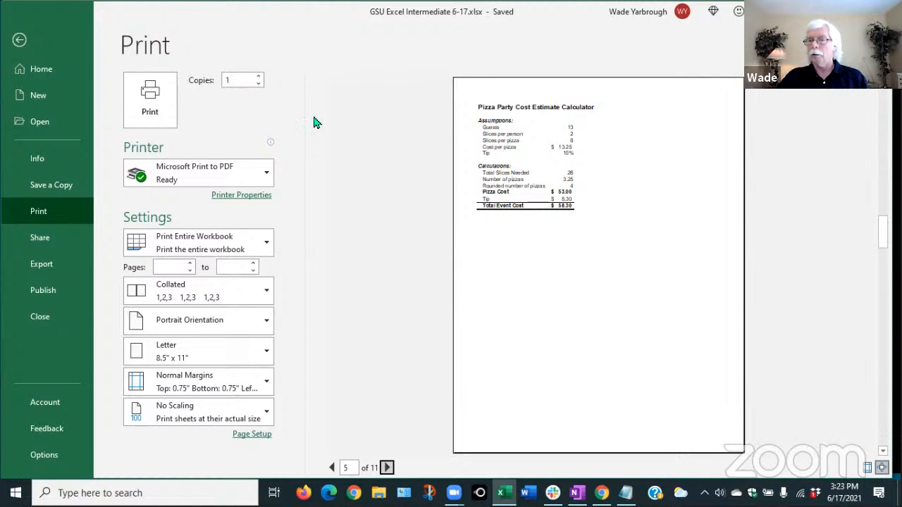
left_click(19, 41)
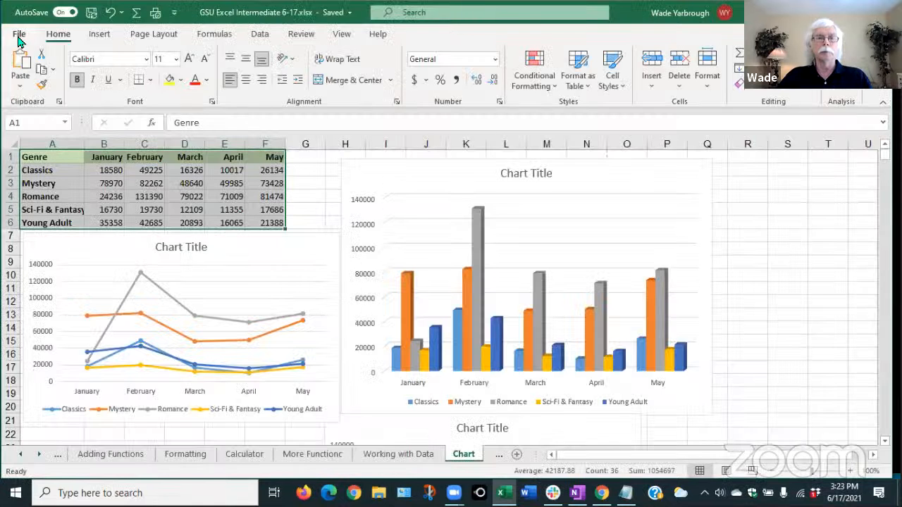
Step: Preview the printout of the Working with Data sheet with the Print Active Sheets setting
left_click(392, 454)
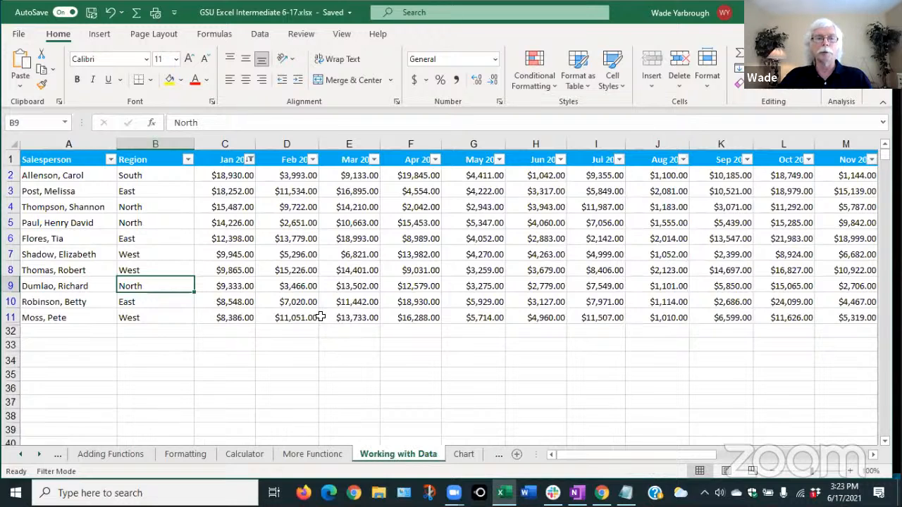
left_click(20, 37)
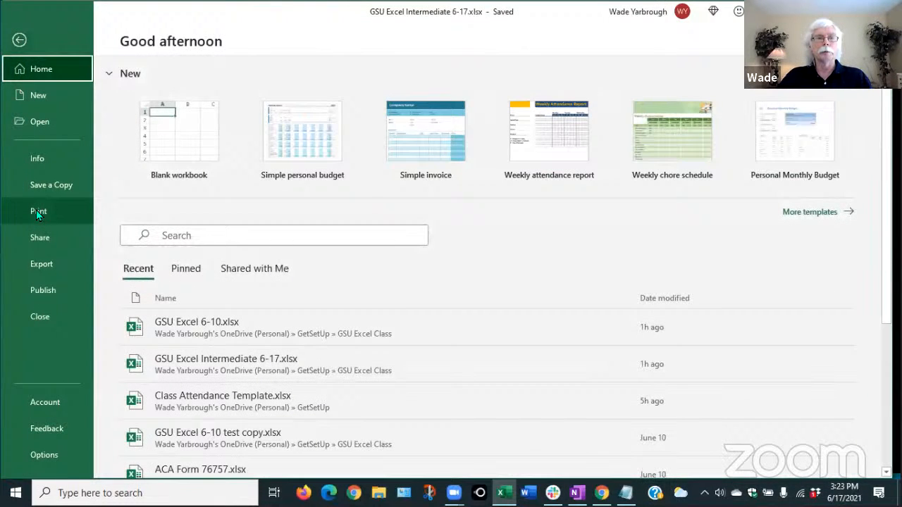
left_click(36, 210)
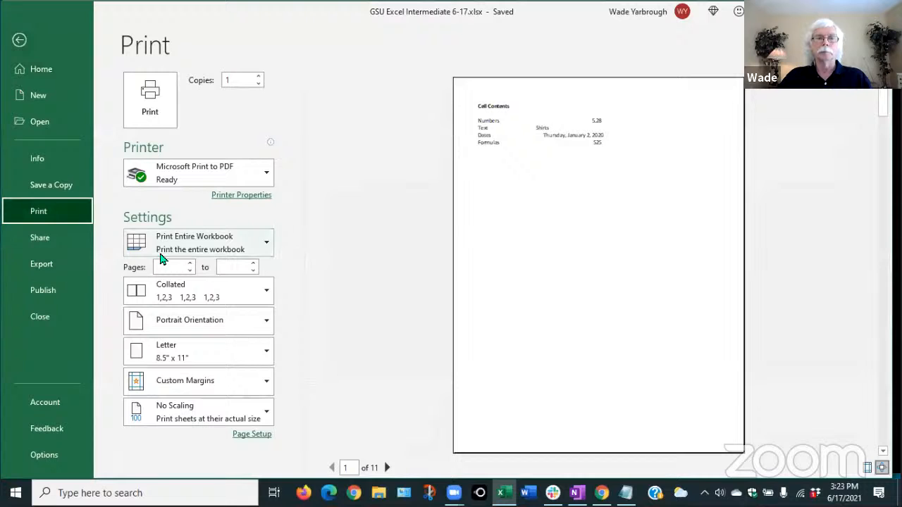
left_click(265, 247)
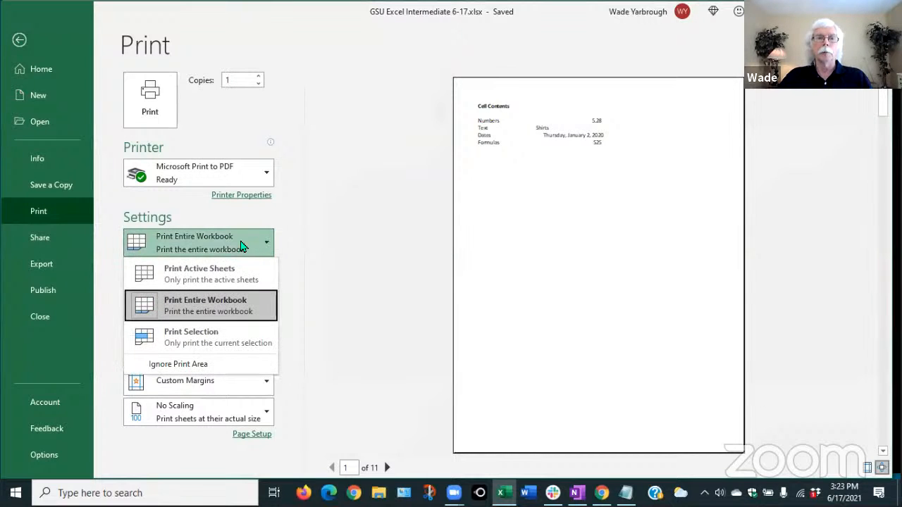
left_click(184, 276)
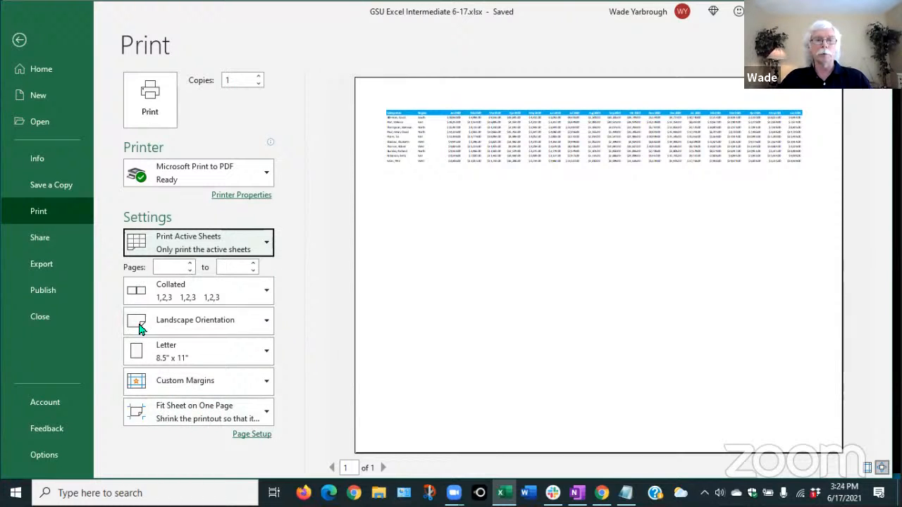
Step: Set the Working with Data printout to No Scaling and check all its preview pages before returning to the sheet
left_click(267, 416)
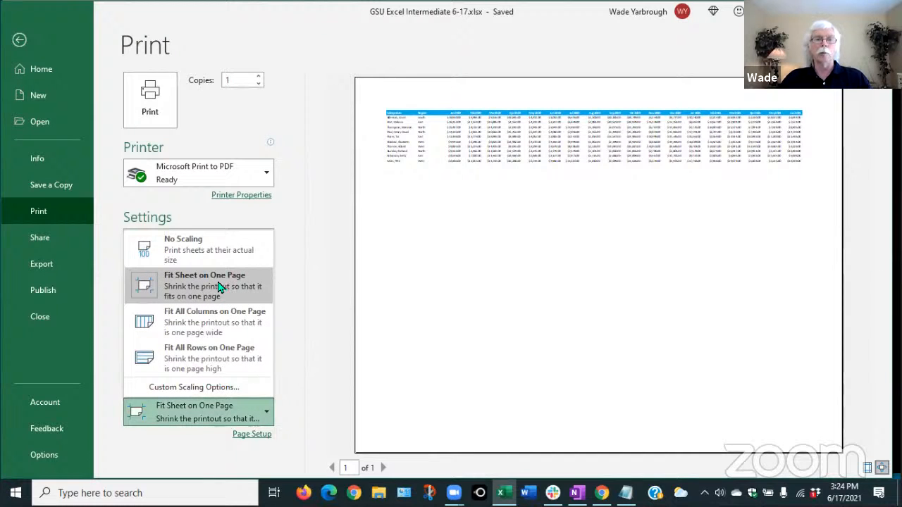
left_click(191, 251)
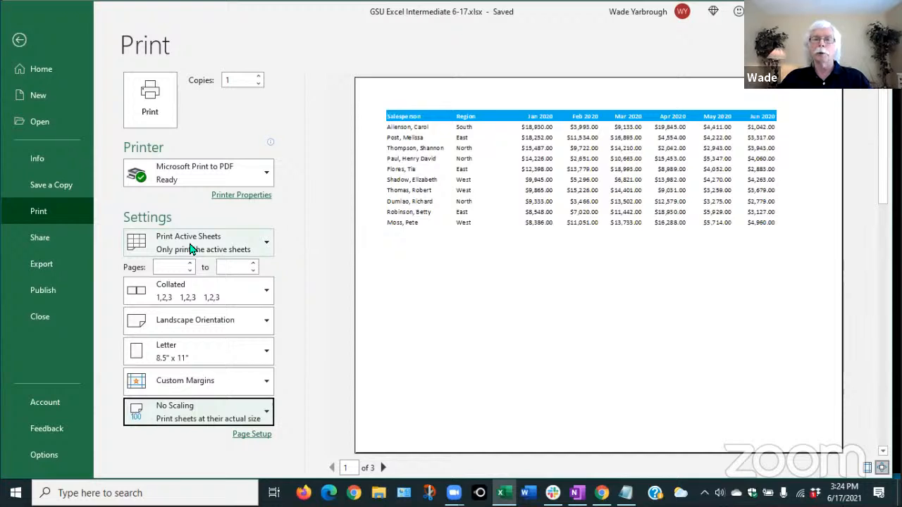
left_click(380, 468)
left_click(383, 468)
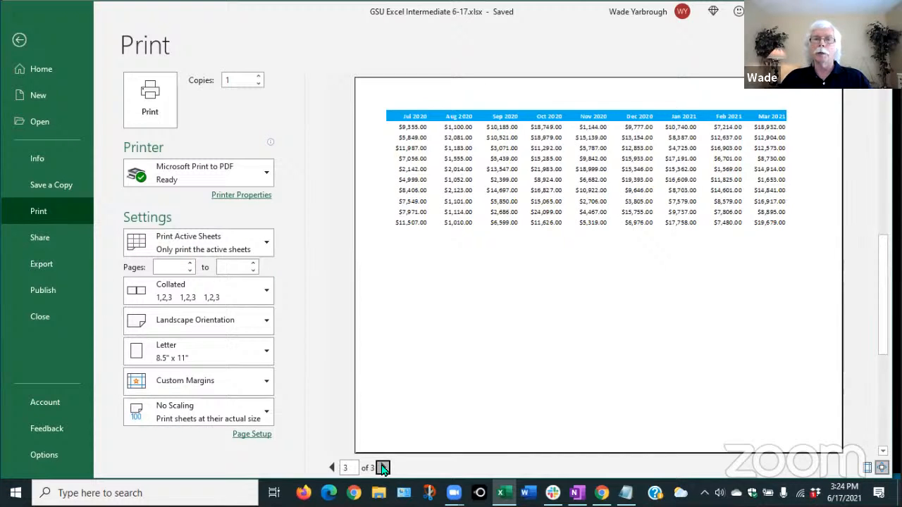
left_click(332, 468)
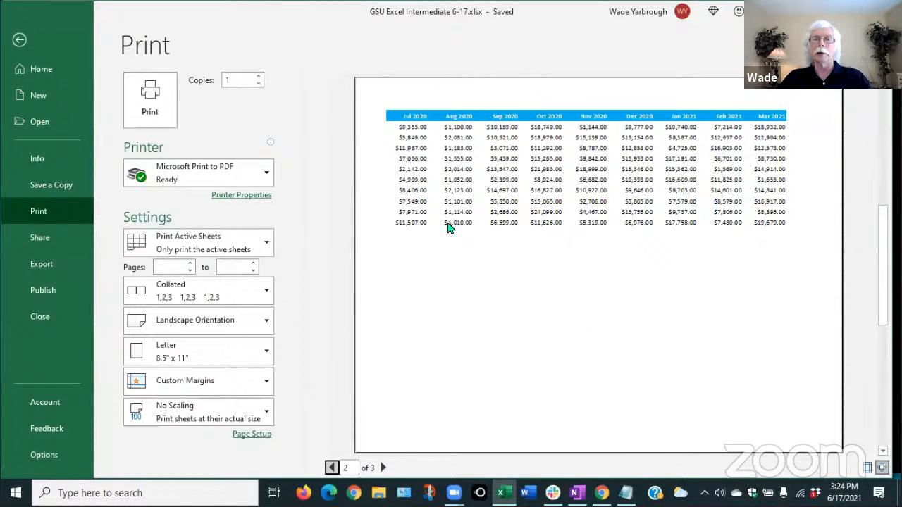
left_click(332, 468)
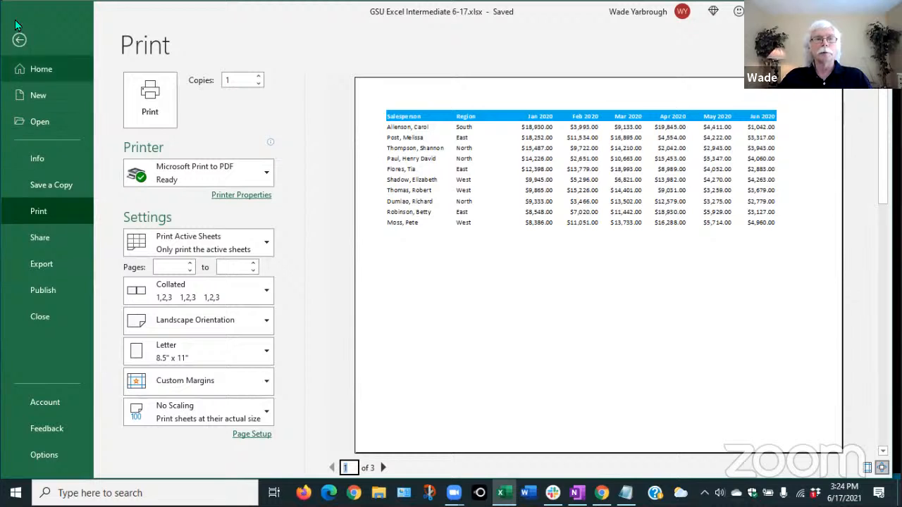
left_click(20, 40)
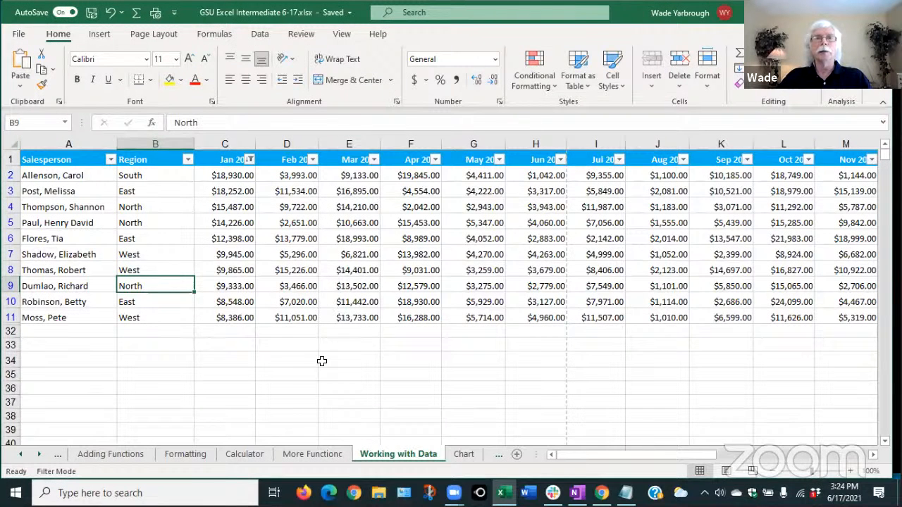
Step: Set columns A and B ($A:$B) as the print titles to repeat at left on the Working with Data sheet
left_click(164, 38)
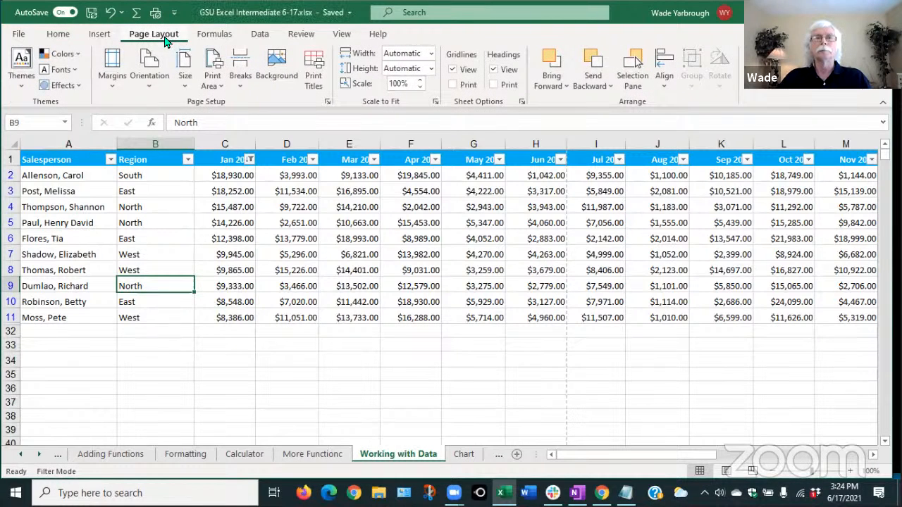
left_click(315, 76)
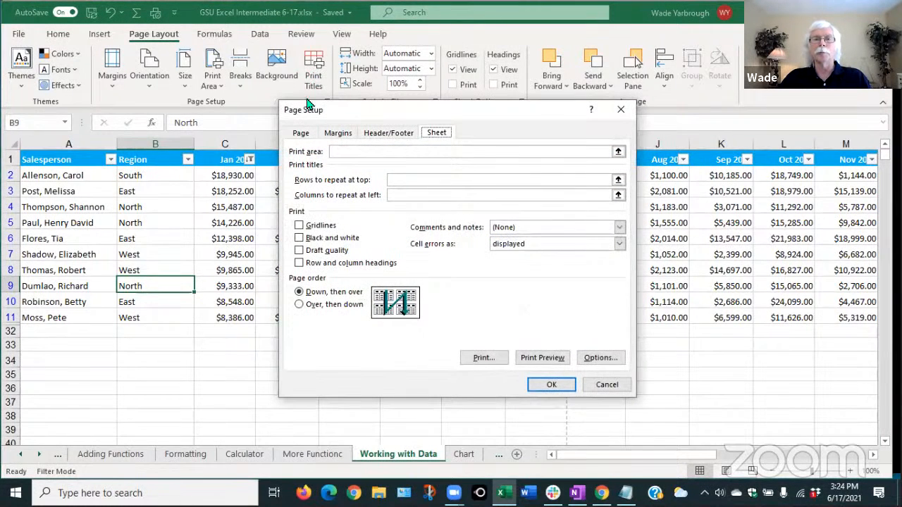
left_click(392, 195)
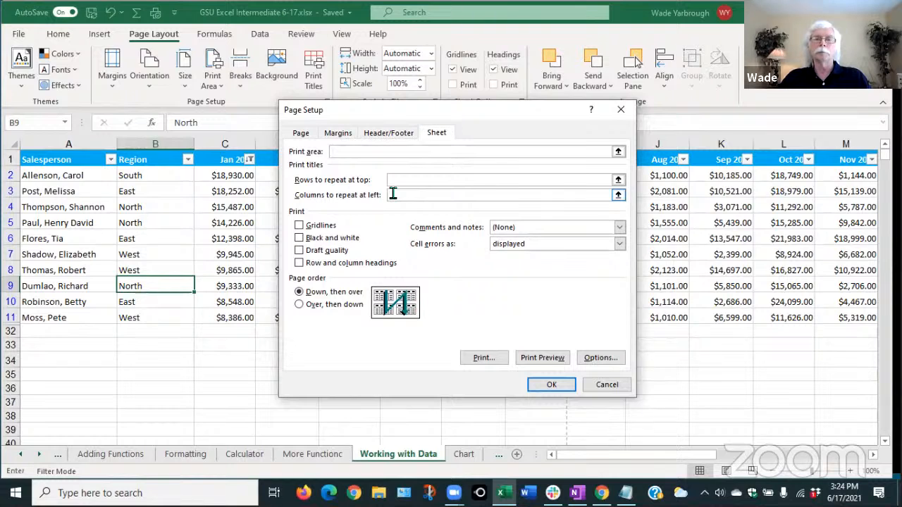
left_click_drag(70, 147, 134, 154)
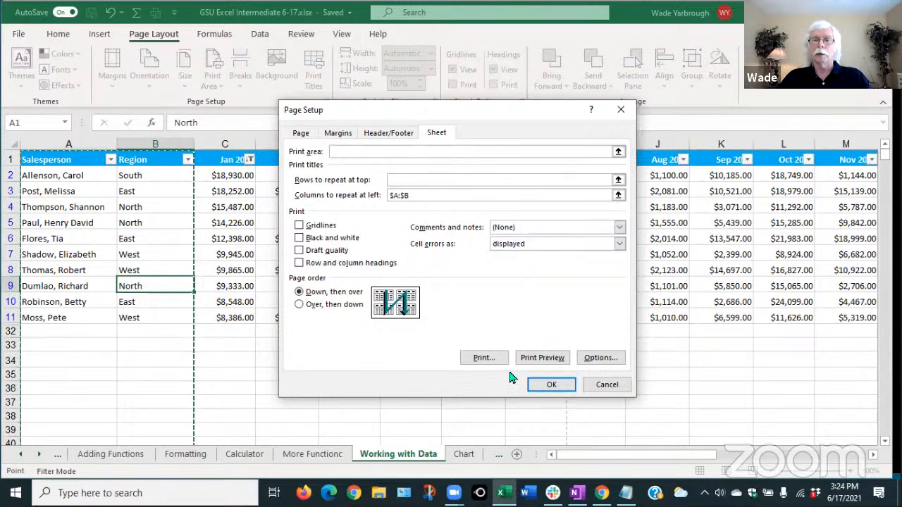
Step: Preview the printout with the repeated columns, check all three pages, go back to page 1 and return to the sheet
left_click(543, 358)
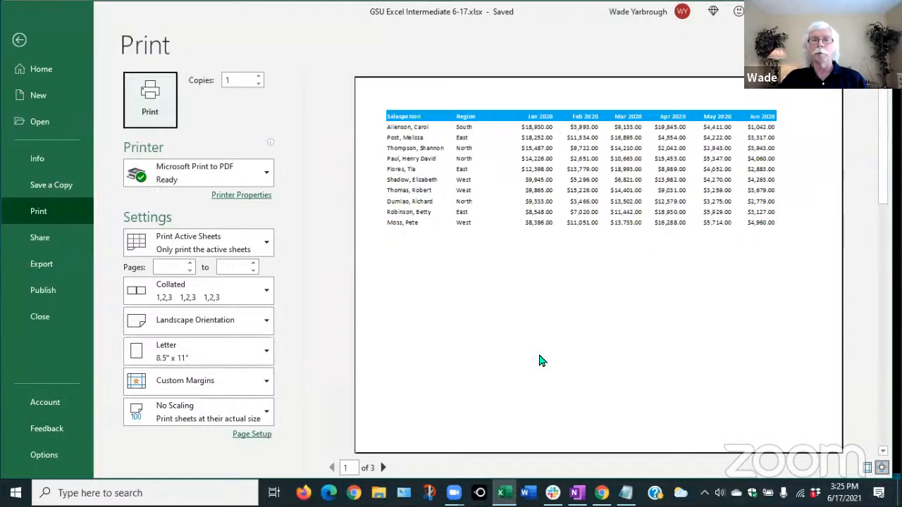
left_click(383, 467)
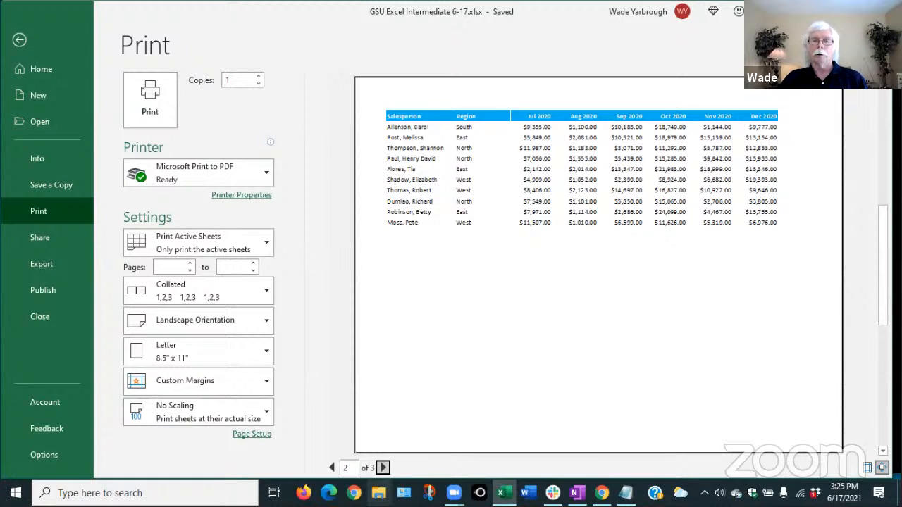
left_click(383, 468)
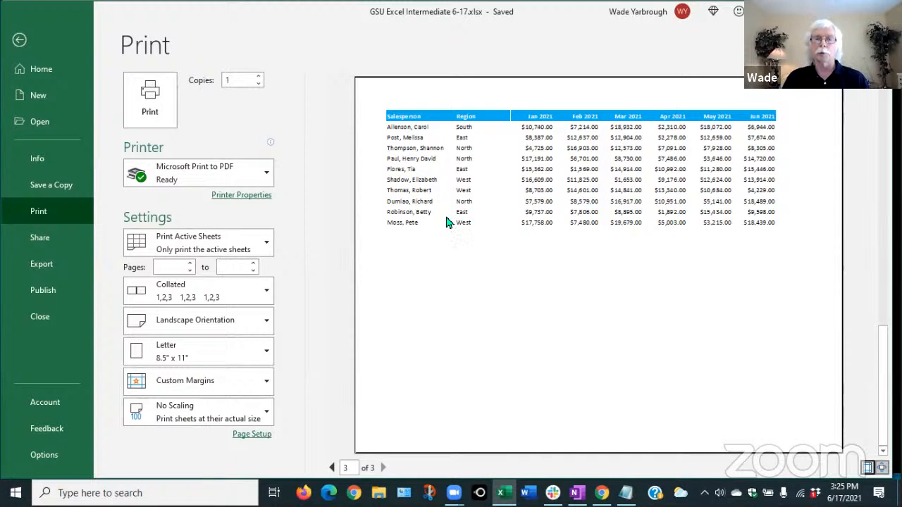
left_click(332, 468)
left_click(332, 469)
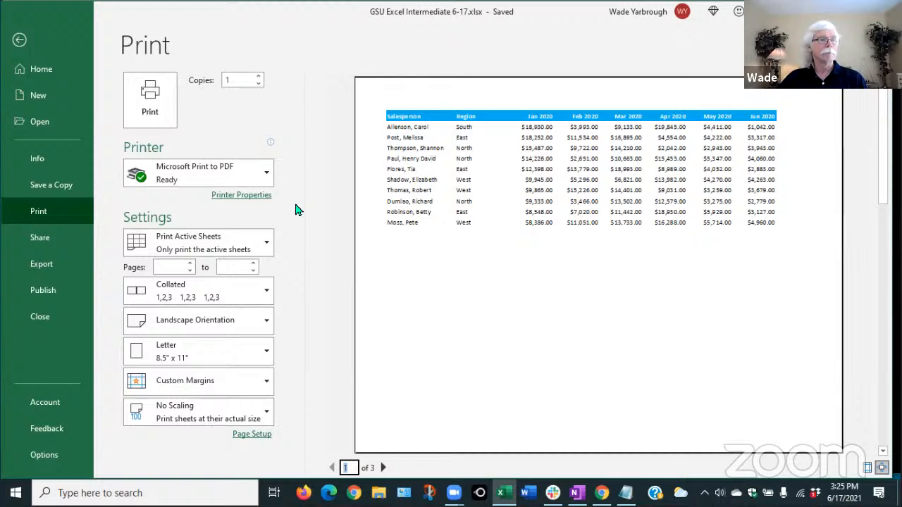
left_click(20, 40)
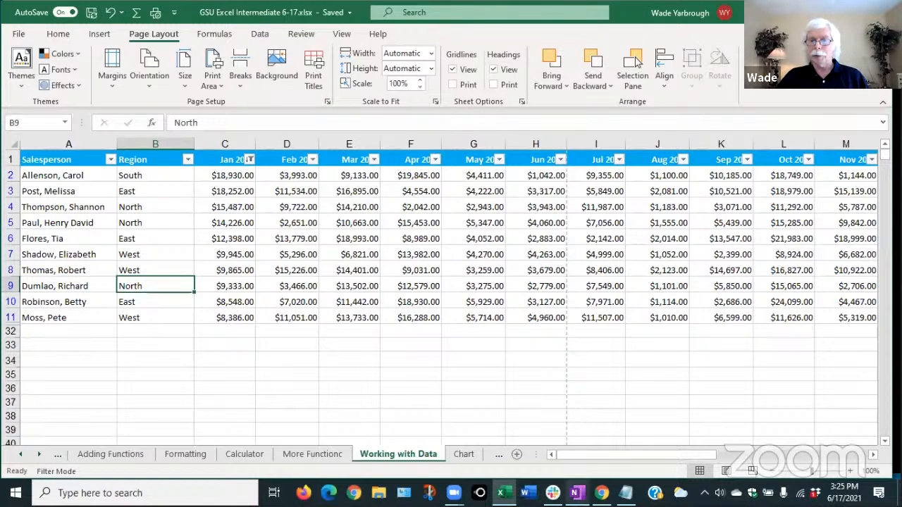
Step: Switch to Chrome, show the related classes and Class Notes slides, and open the GetSetUp site from the View Schedule link
left_click(601, 493)
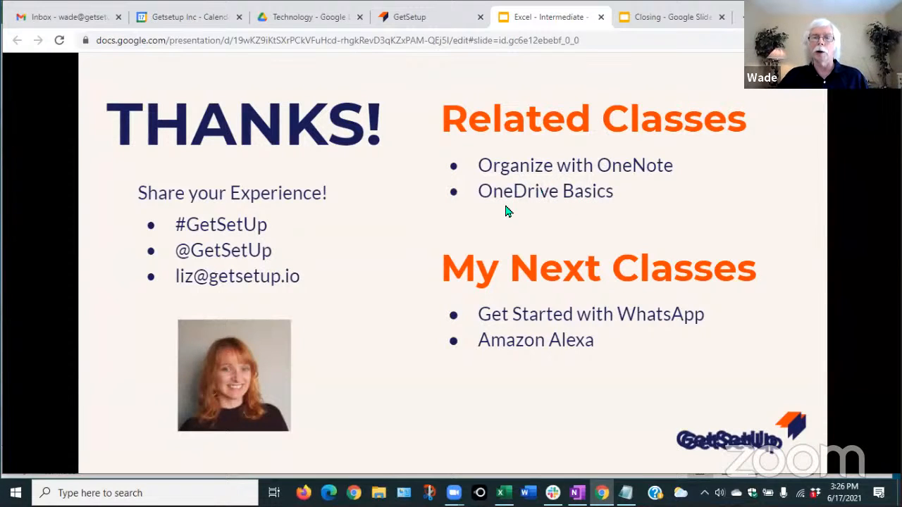
key("ctrl+Tab")
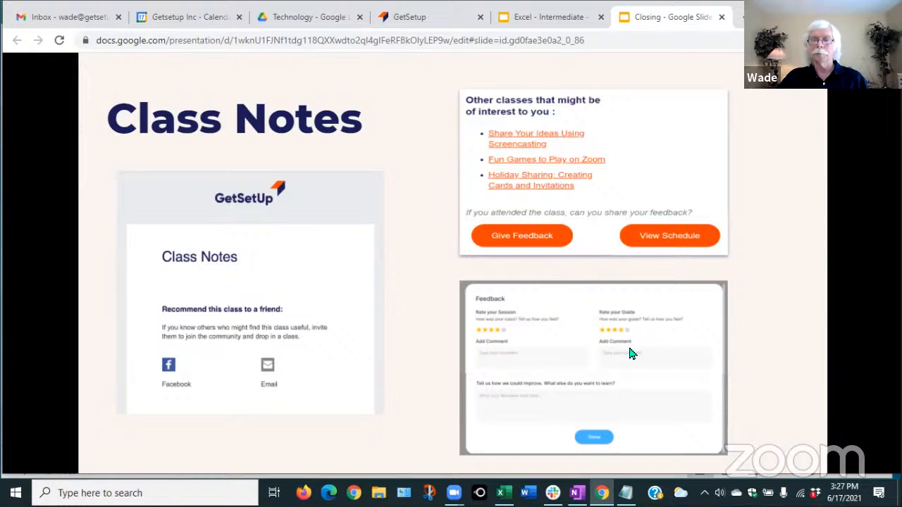
left_click(661, 241)
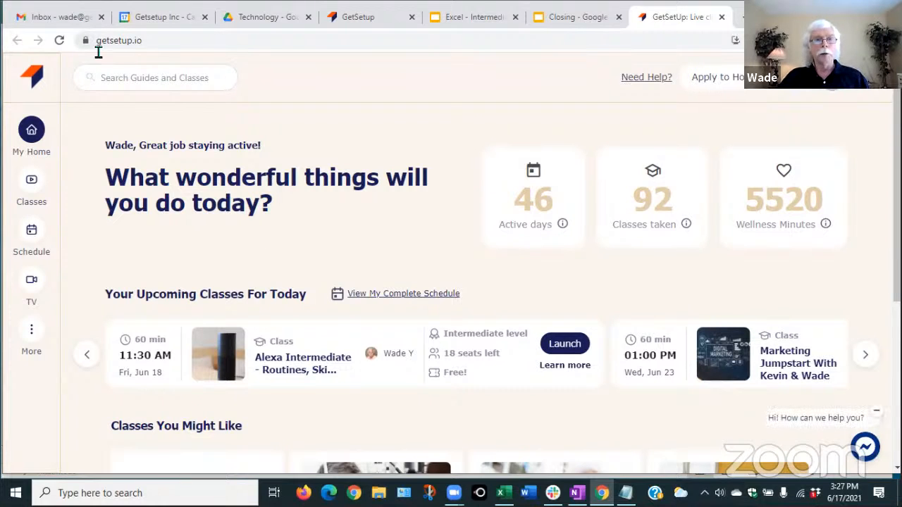
Step: Search the GetSetUp classes for "onedr" and open the OneDrive Basics class page
left_click(123, 80)
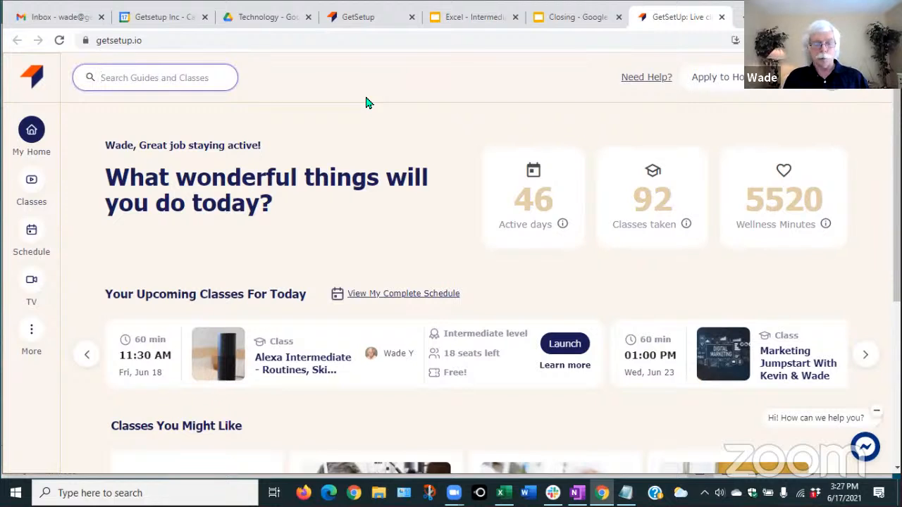
type("on")
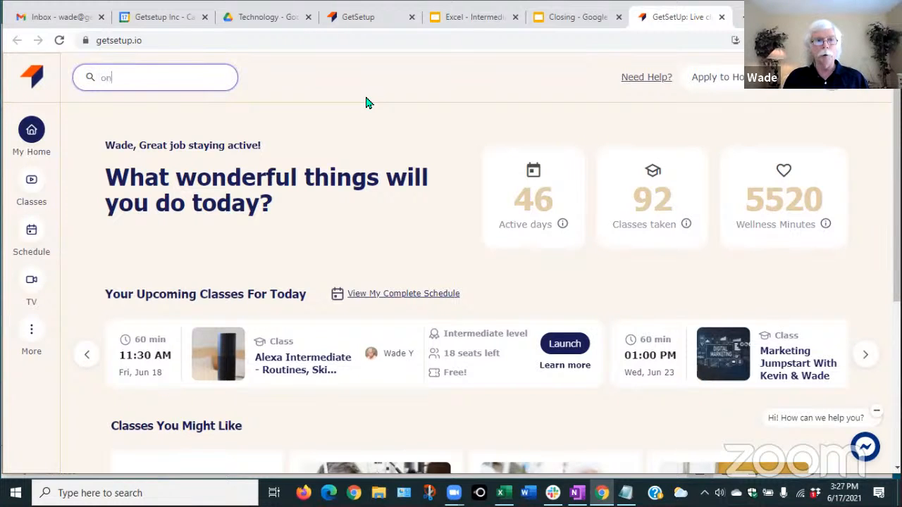
type("edr")
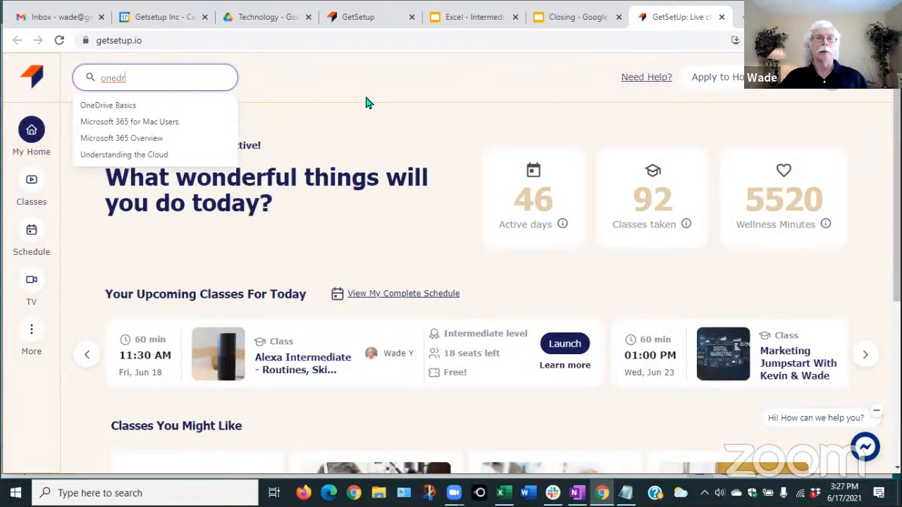
left_click(113, 106)
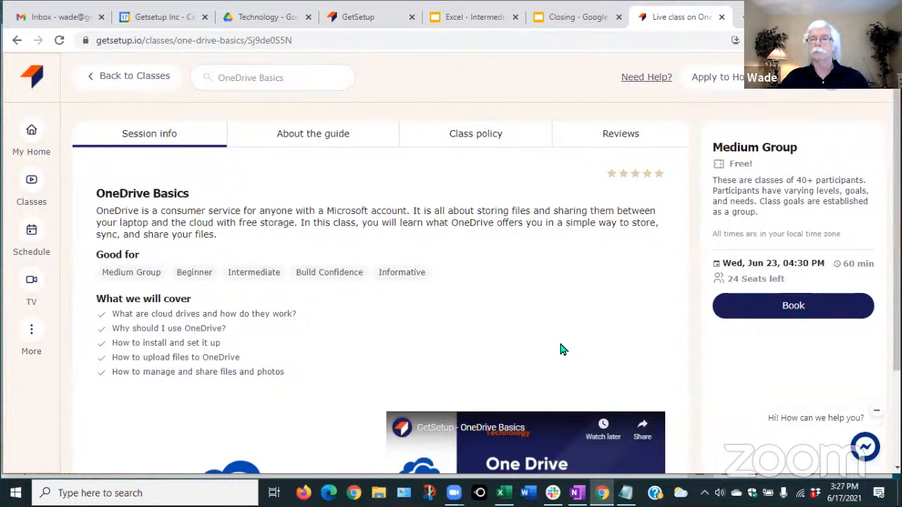
Step: Search the classes by the guide's first name and open the Managing Your Digital Afterlife class page
left_click(267, 77)
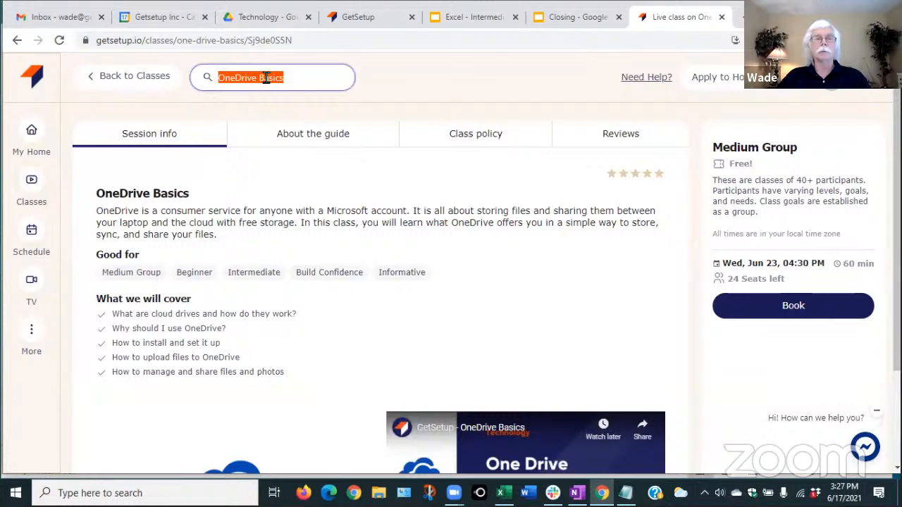
type("wade")
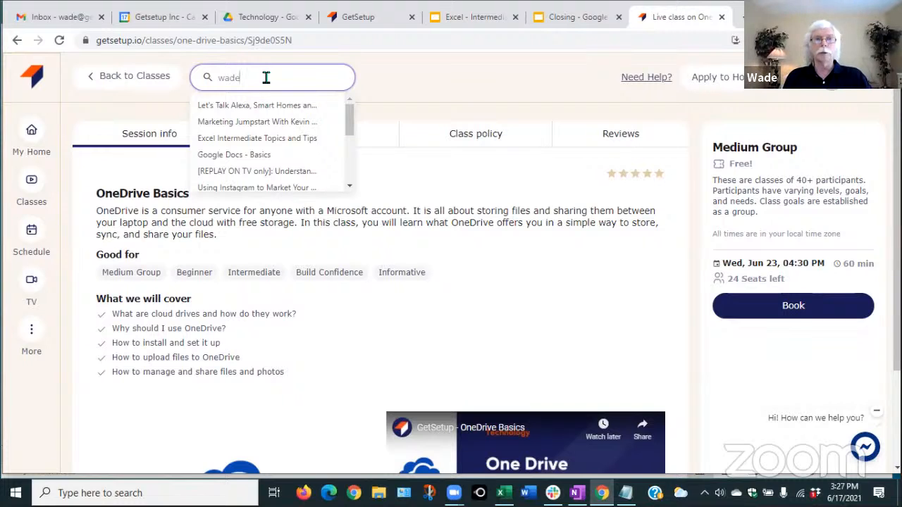
key("Return")
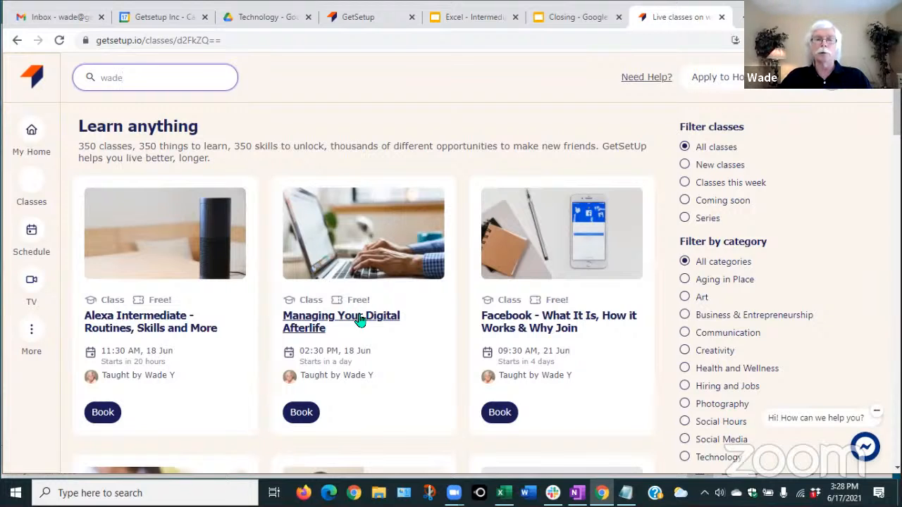
left_click(315, 321)
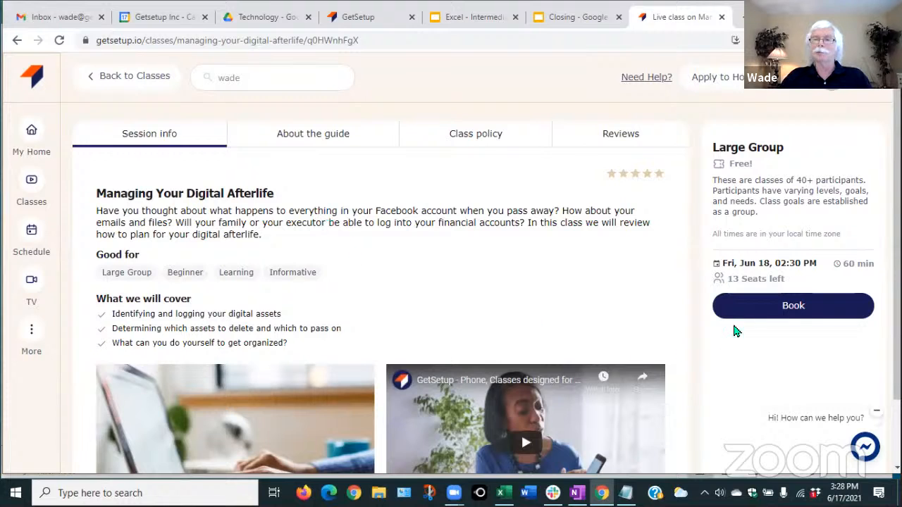
Step: Book the Managing Your Digital Afterlife class, view the options for inviting a friend, and close the dialog without sending an invitation
left_click(796, 310)
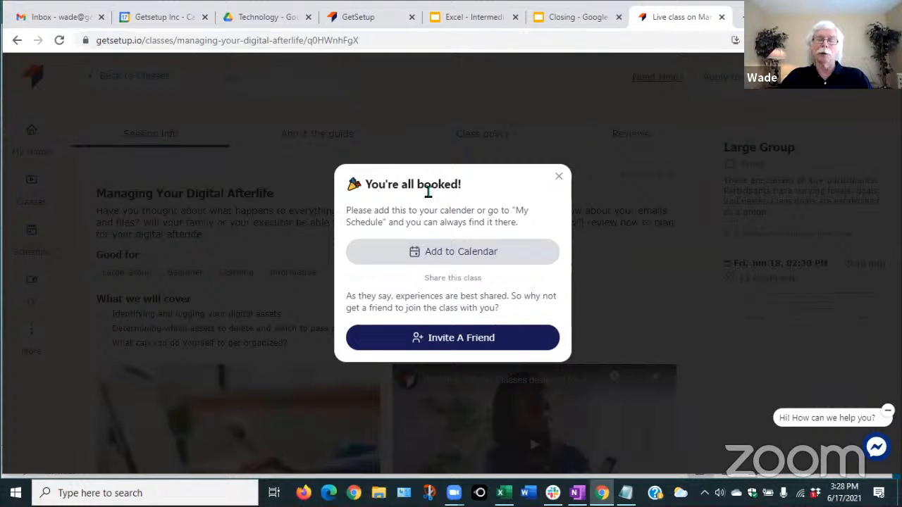
left_click(473, 341)
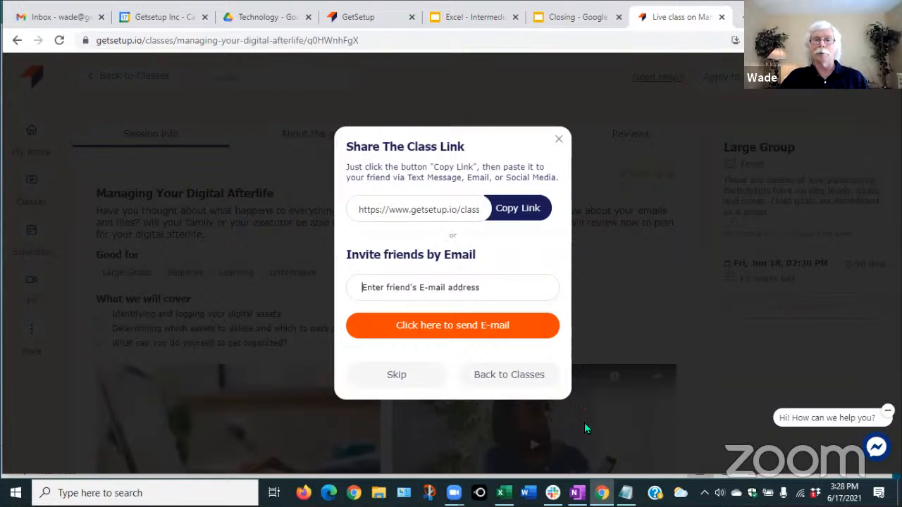
left_click(562, 144)
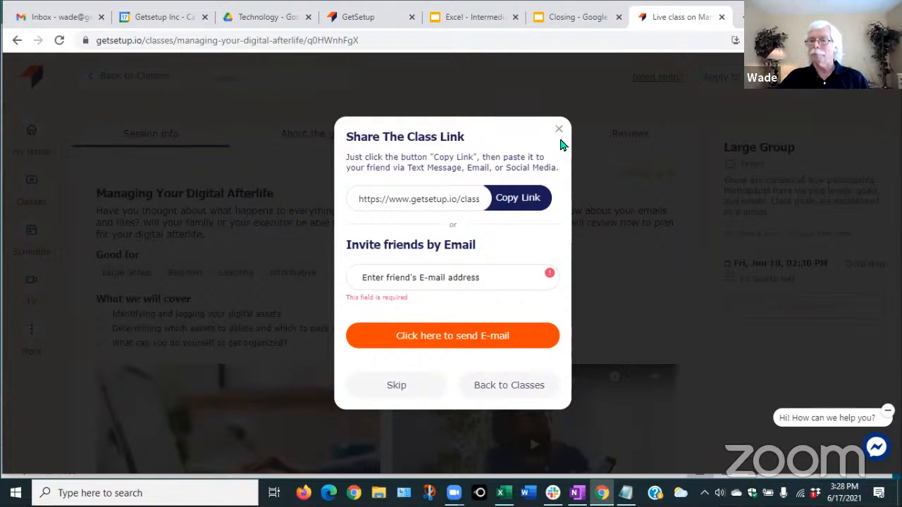
left_click(557, 129)
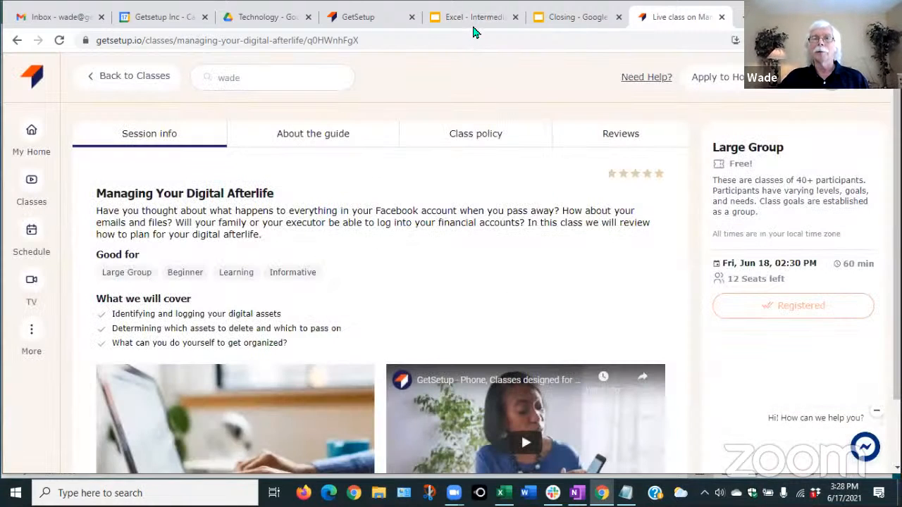